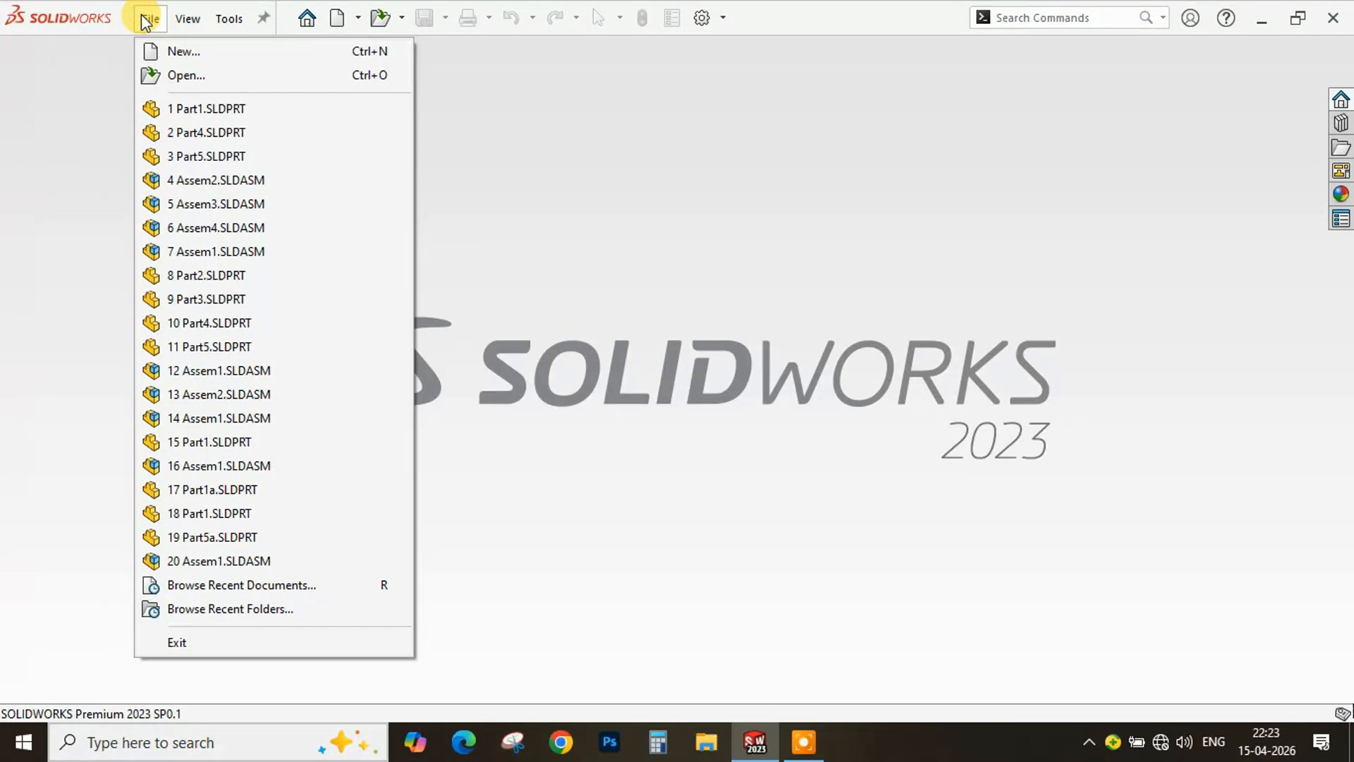
Create a new part document
left_click(182, 51)
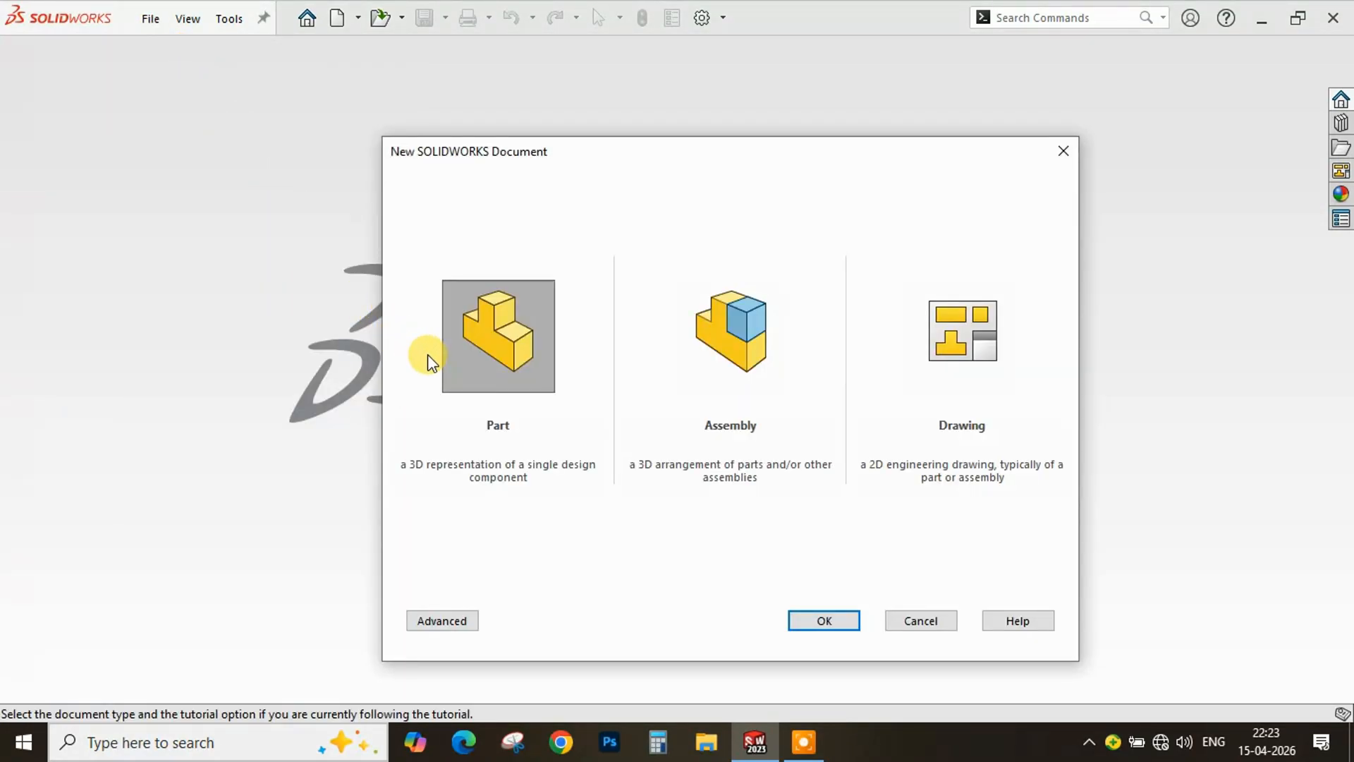
left_click(499, 340)
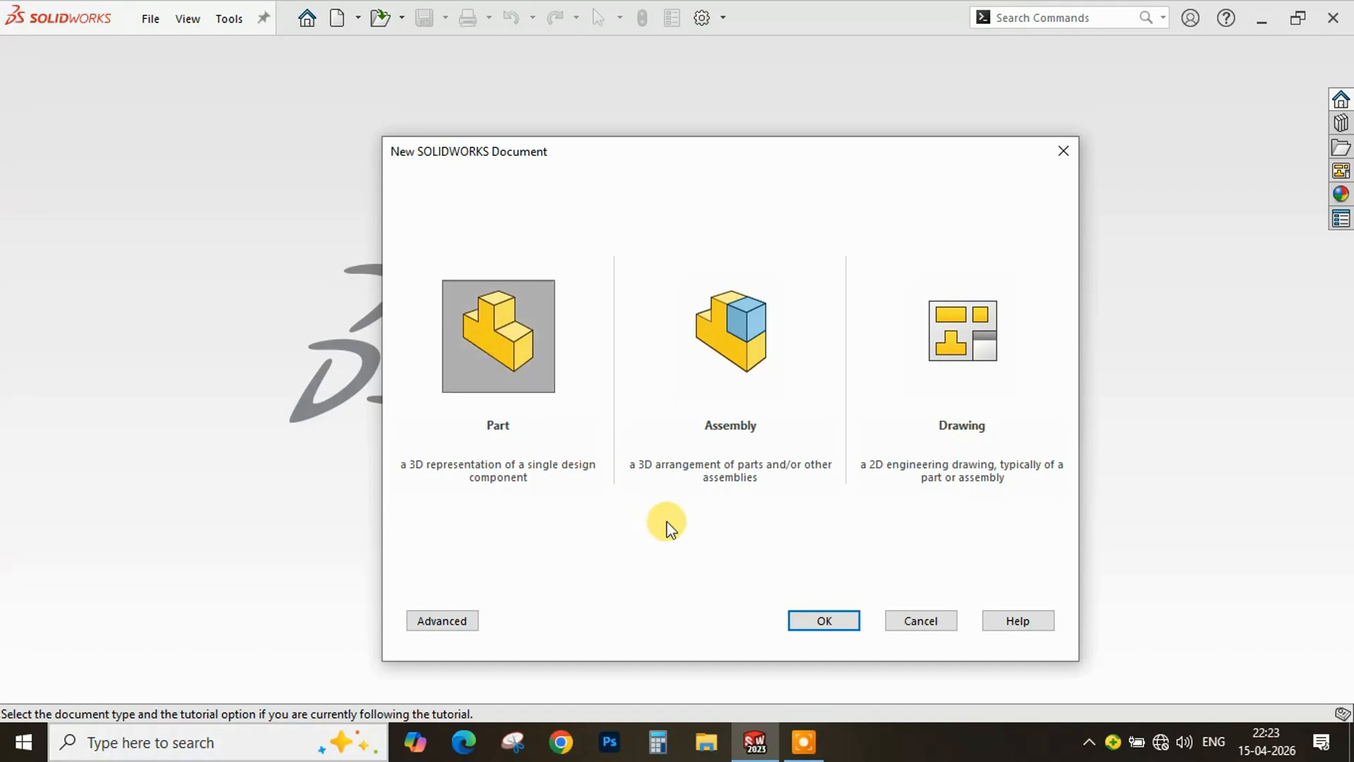
left_click(821, 623)
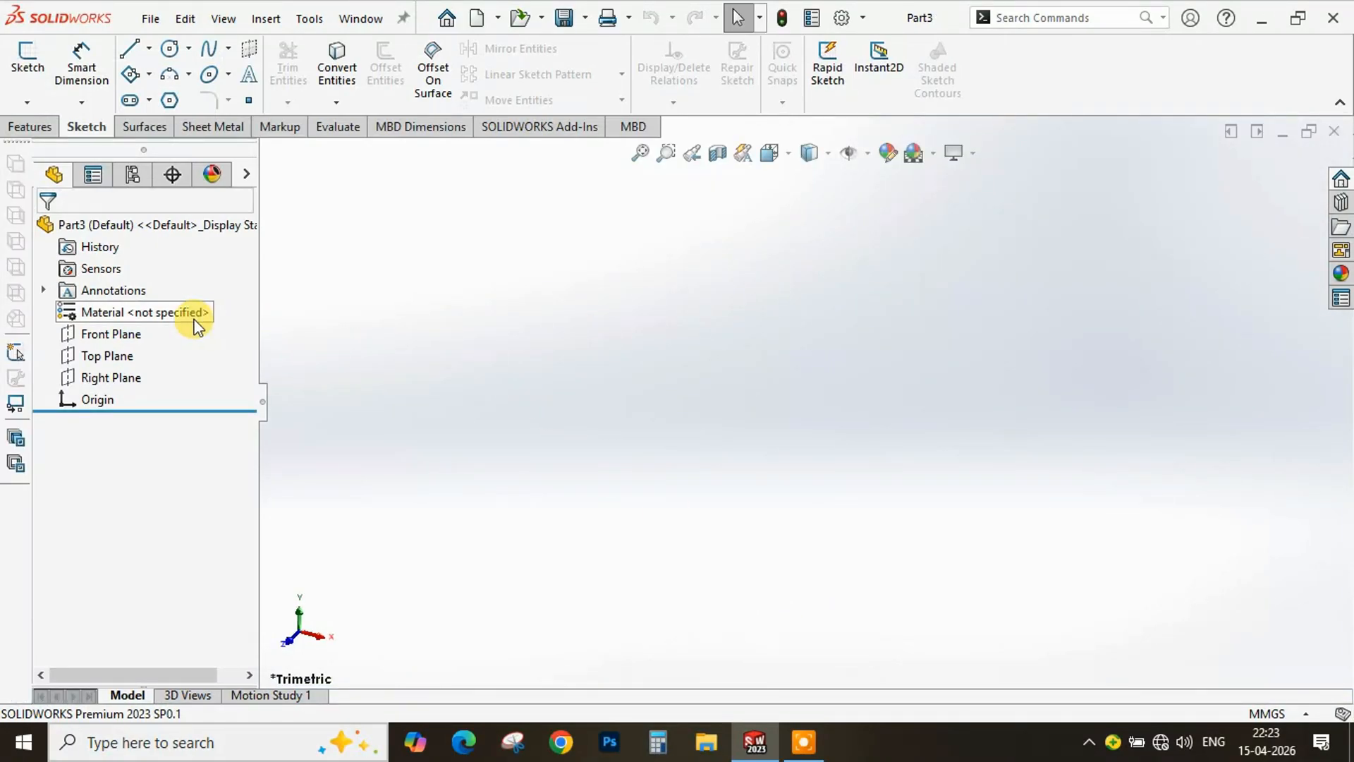
On the Front Plane, sketch a six-sided inscribed-circle polygon centred on the origin, about 181 mm across its horizontal corners
left_click(111, 333)
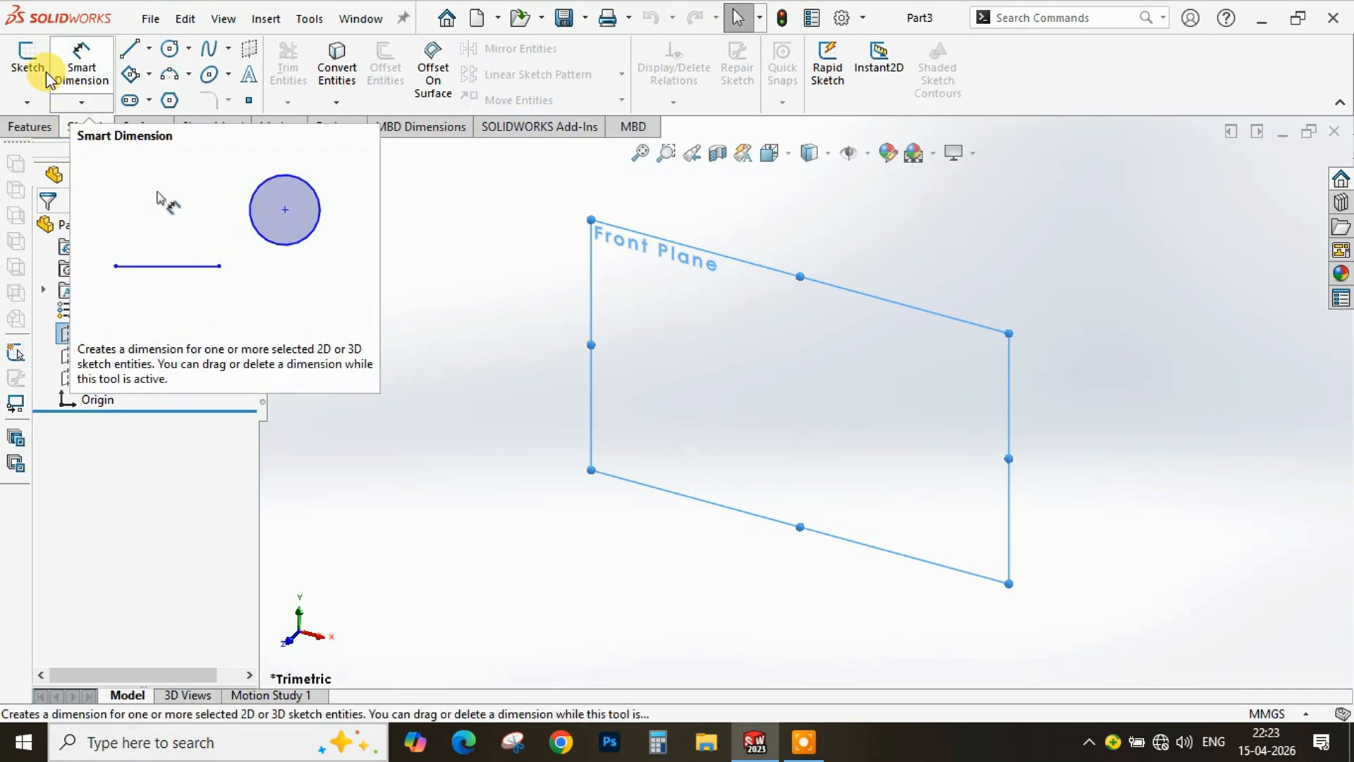
left_click(26, 54)
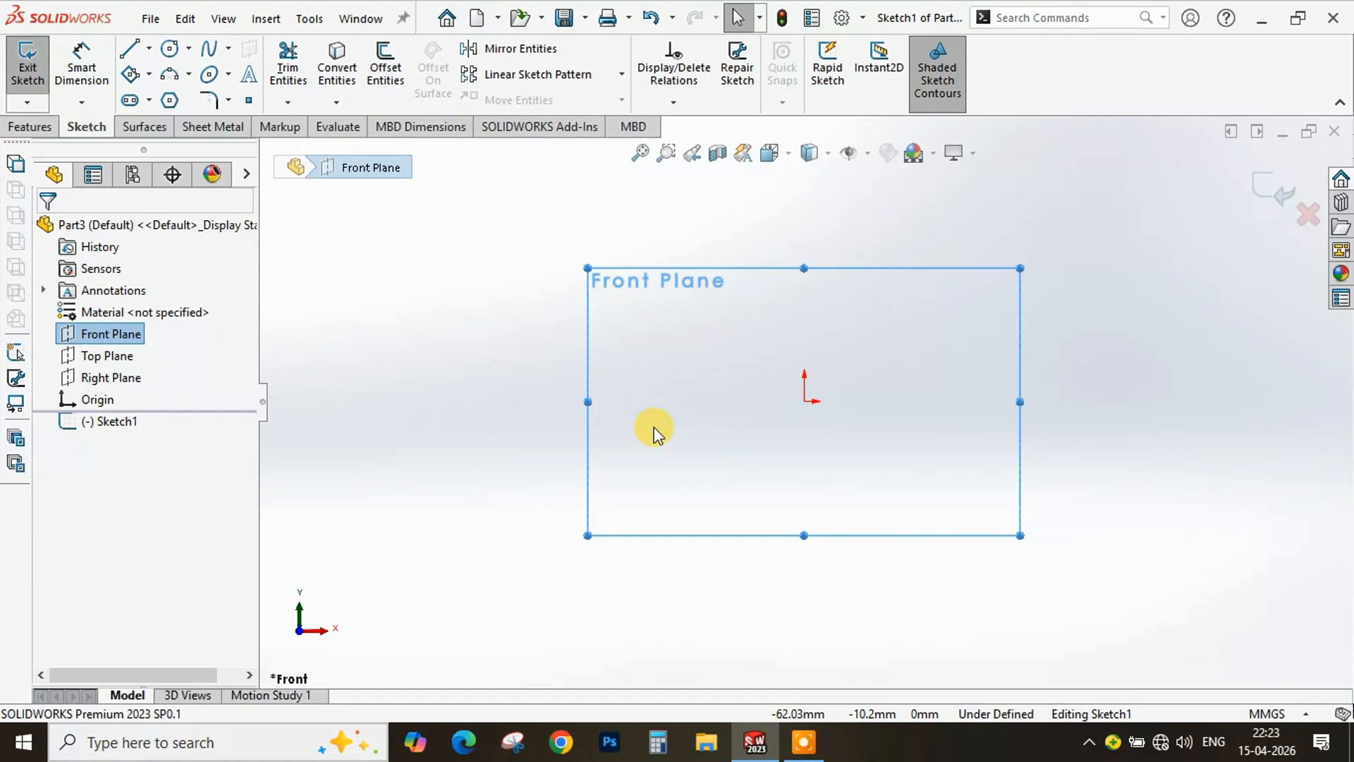
left_click(170, 101)
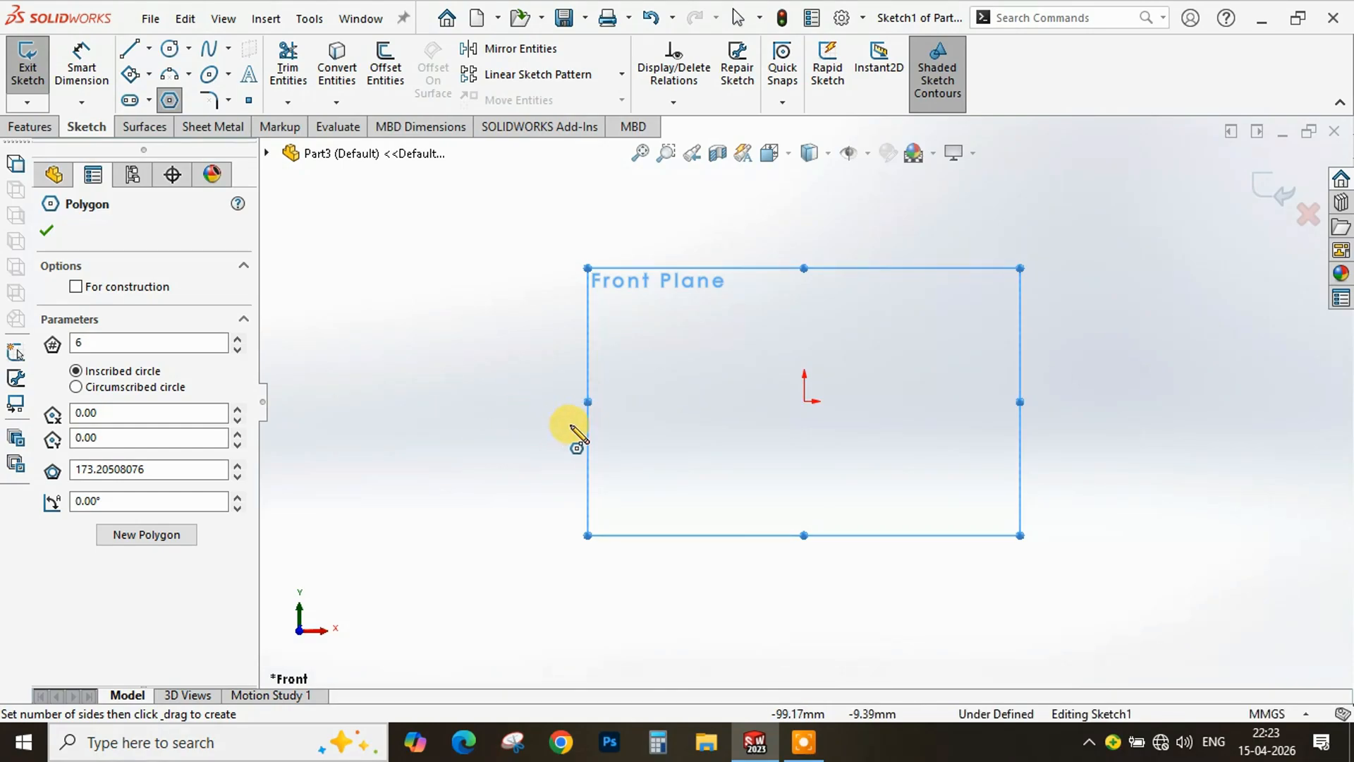
left_click(804, 402)
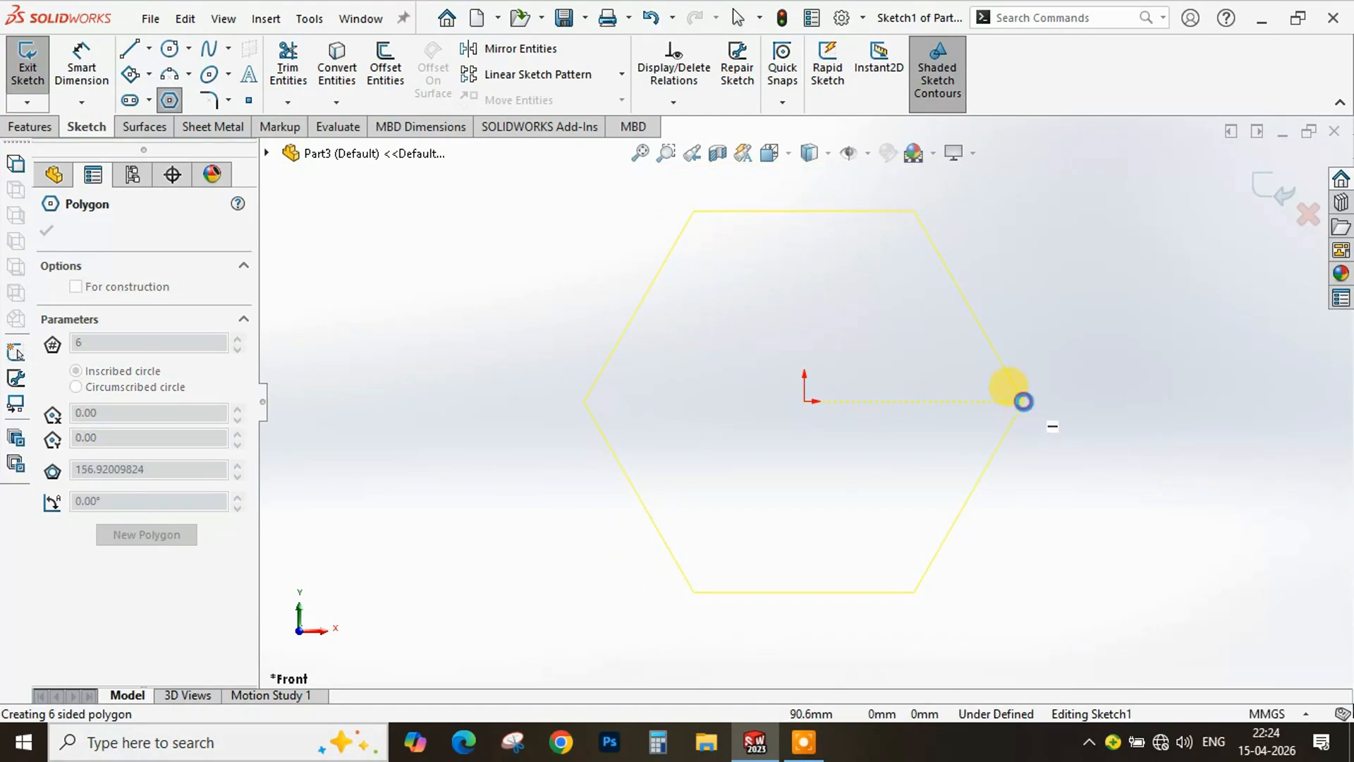
left_click(1023, 402)
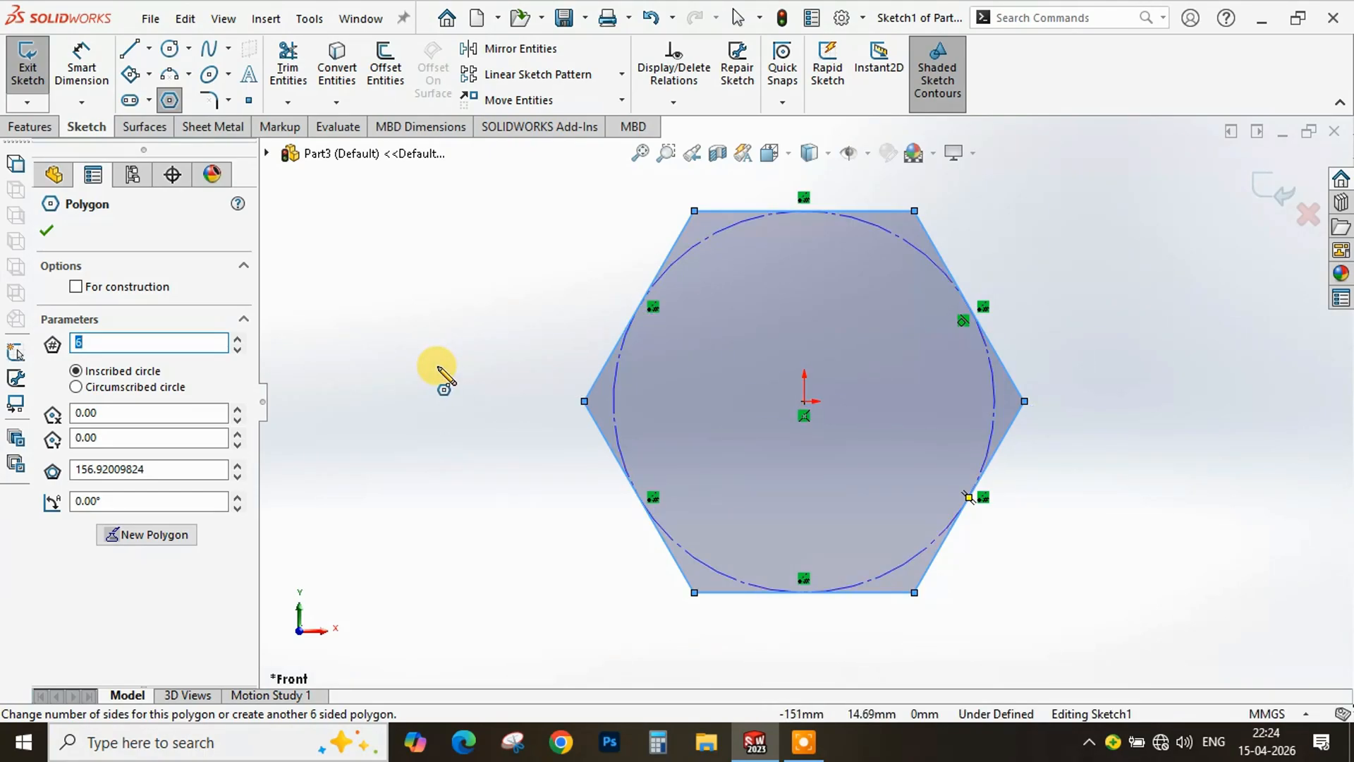
key("Escape")
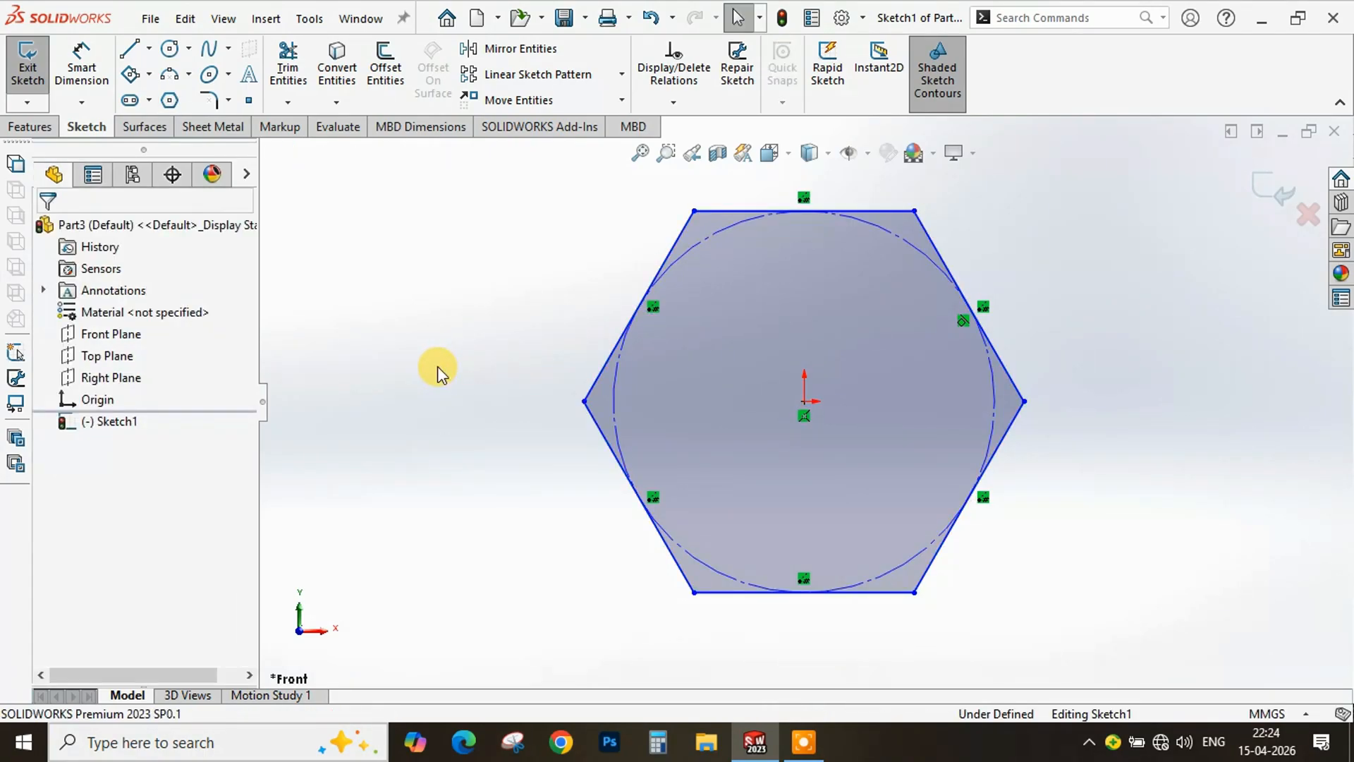
Dimension the hexagon horizontally between its two opposite side corners with a value of 1 mm
left_click(86, 76)
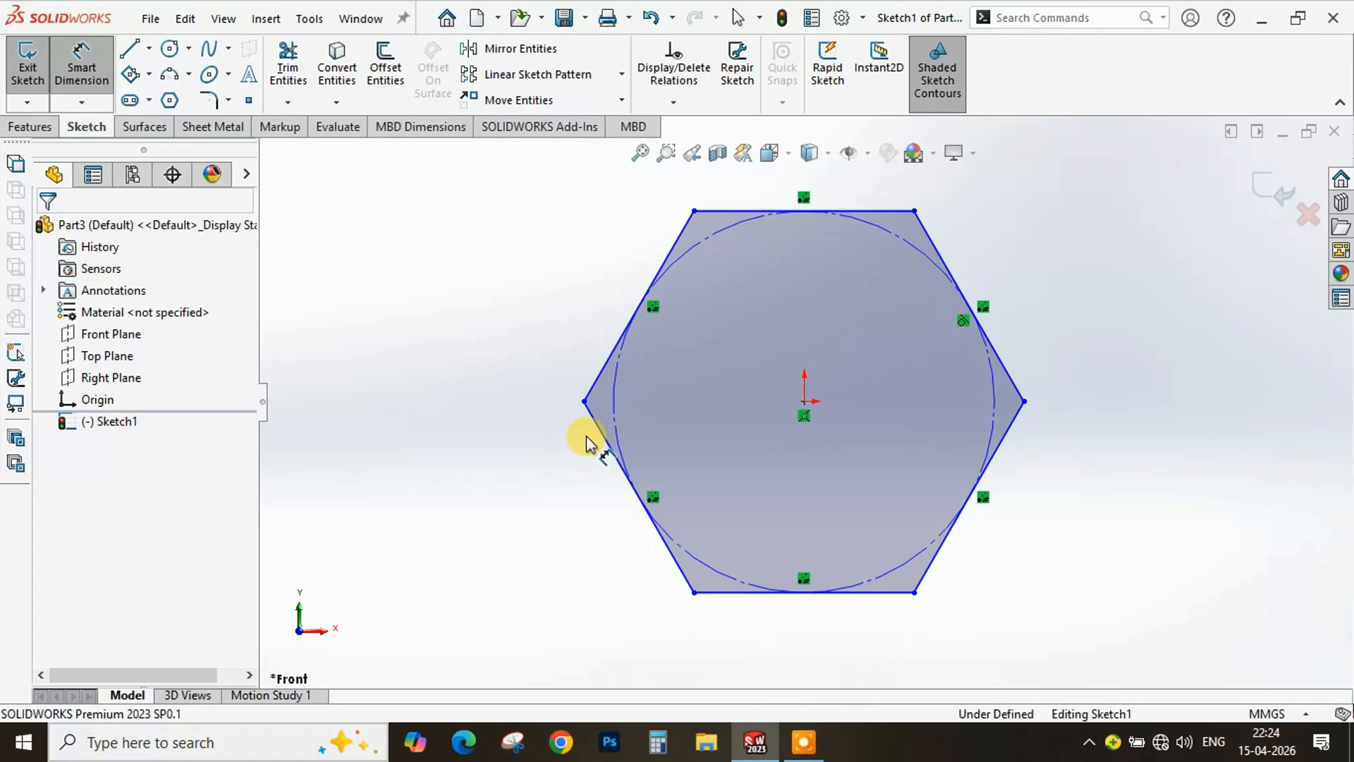
left_click(584, 402)
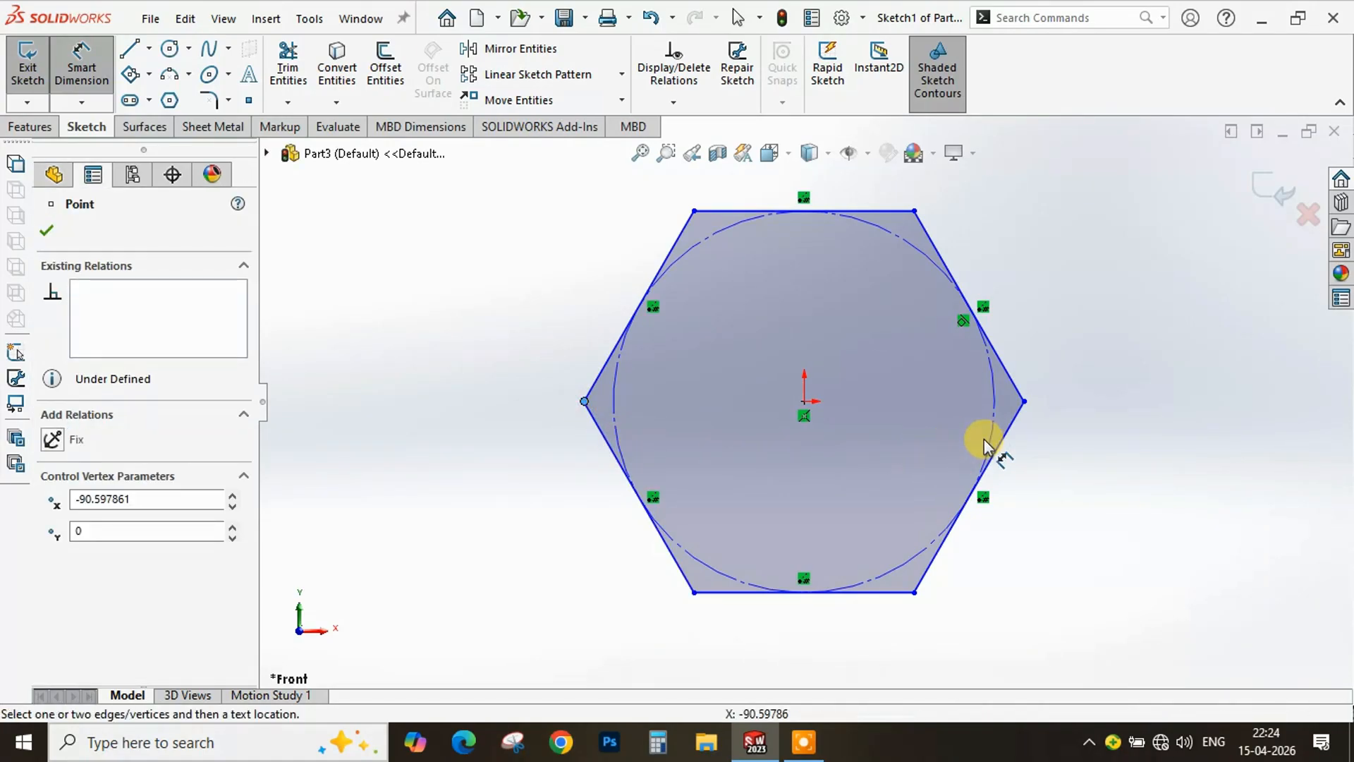
left_click(1024, 402)
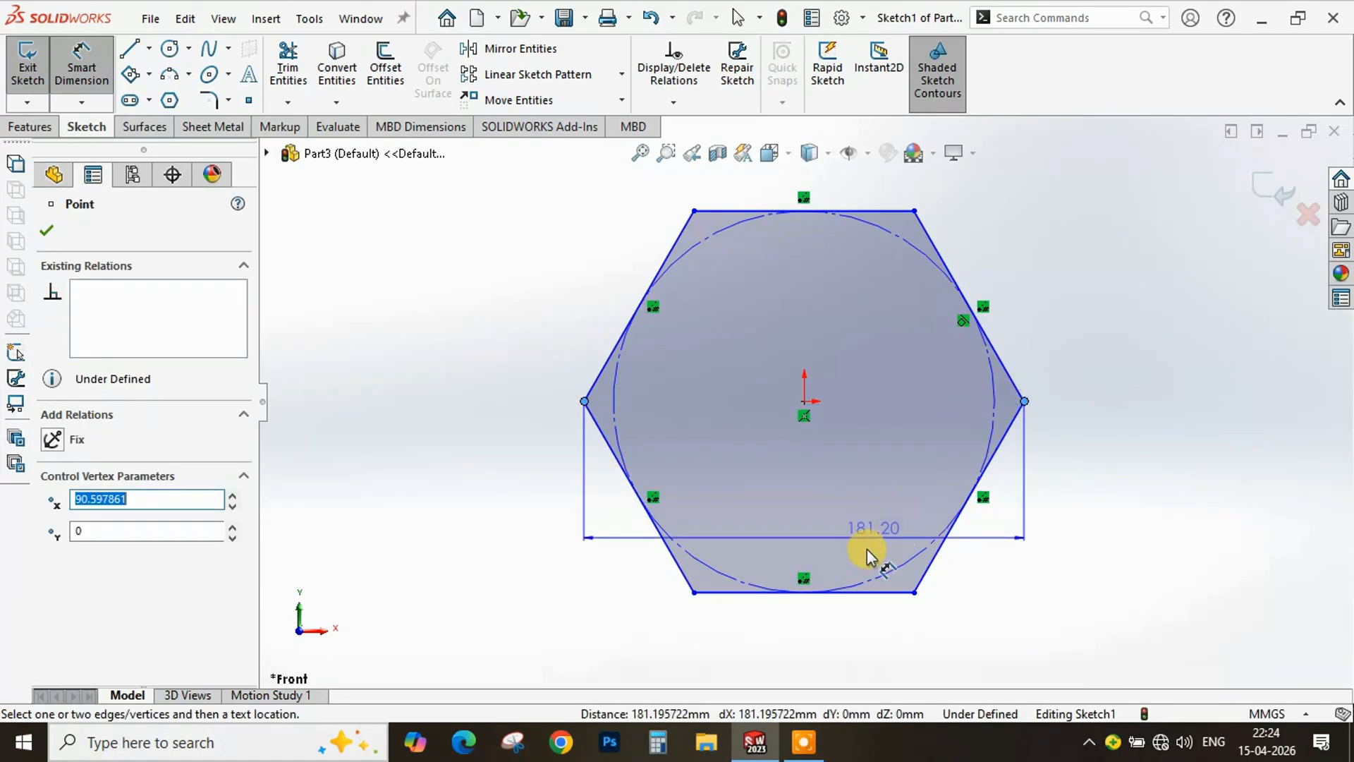
left_click(790, 637)
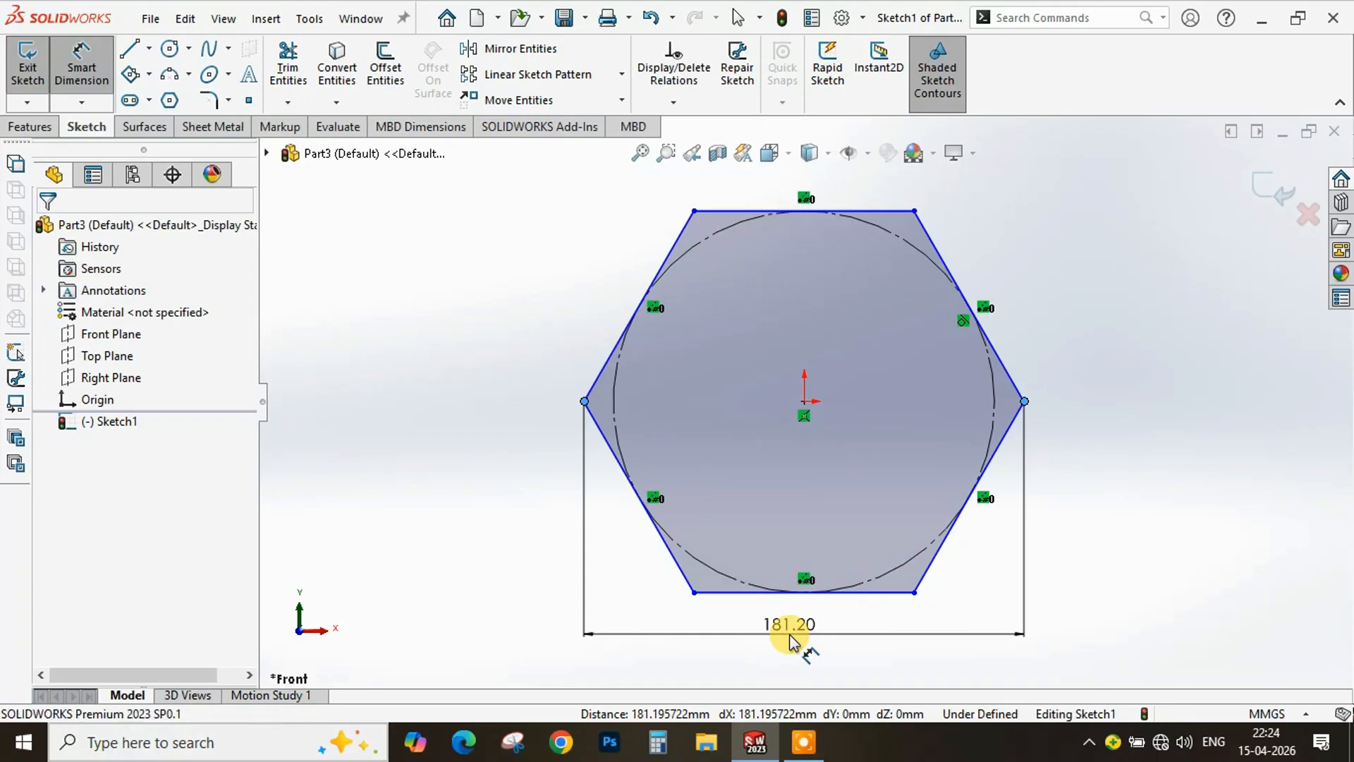
type("1")
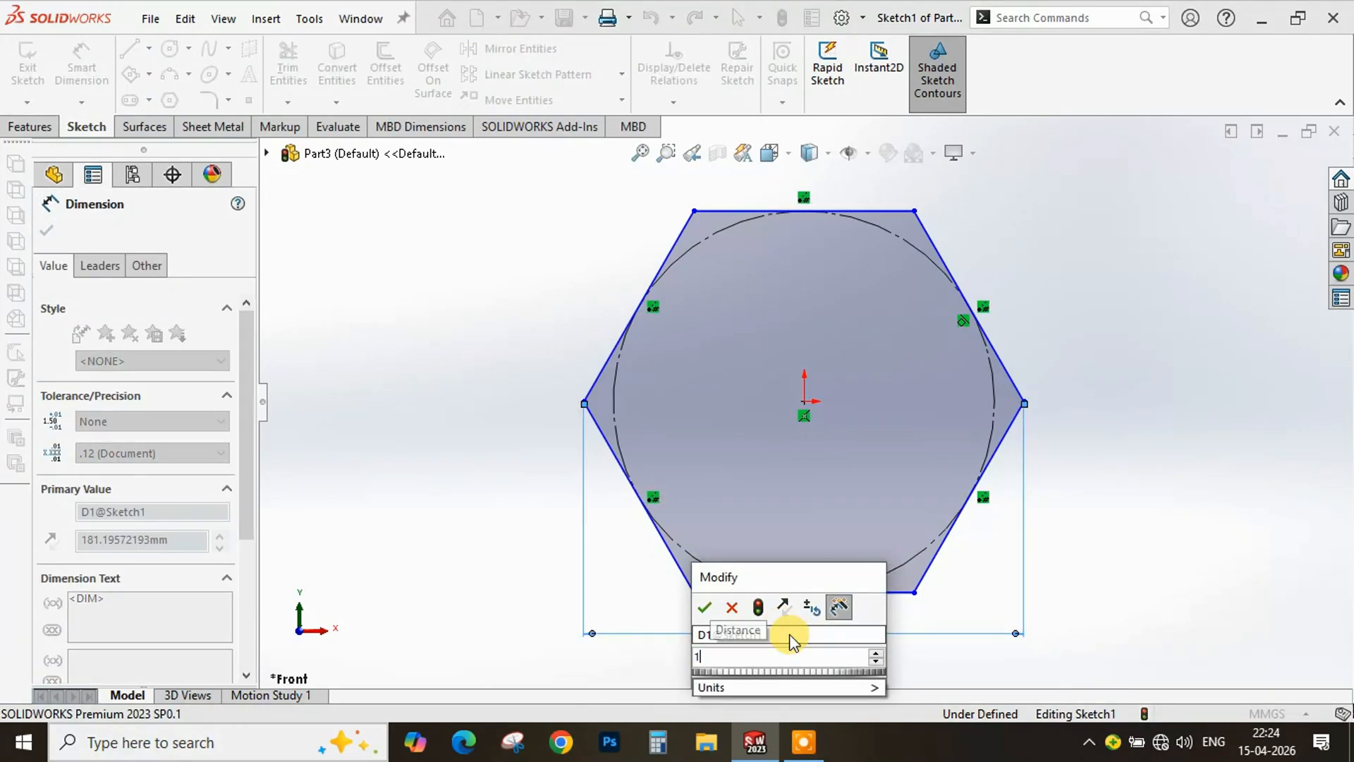
key("Return")
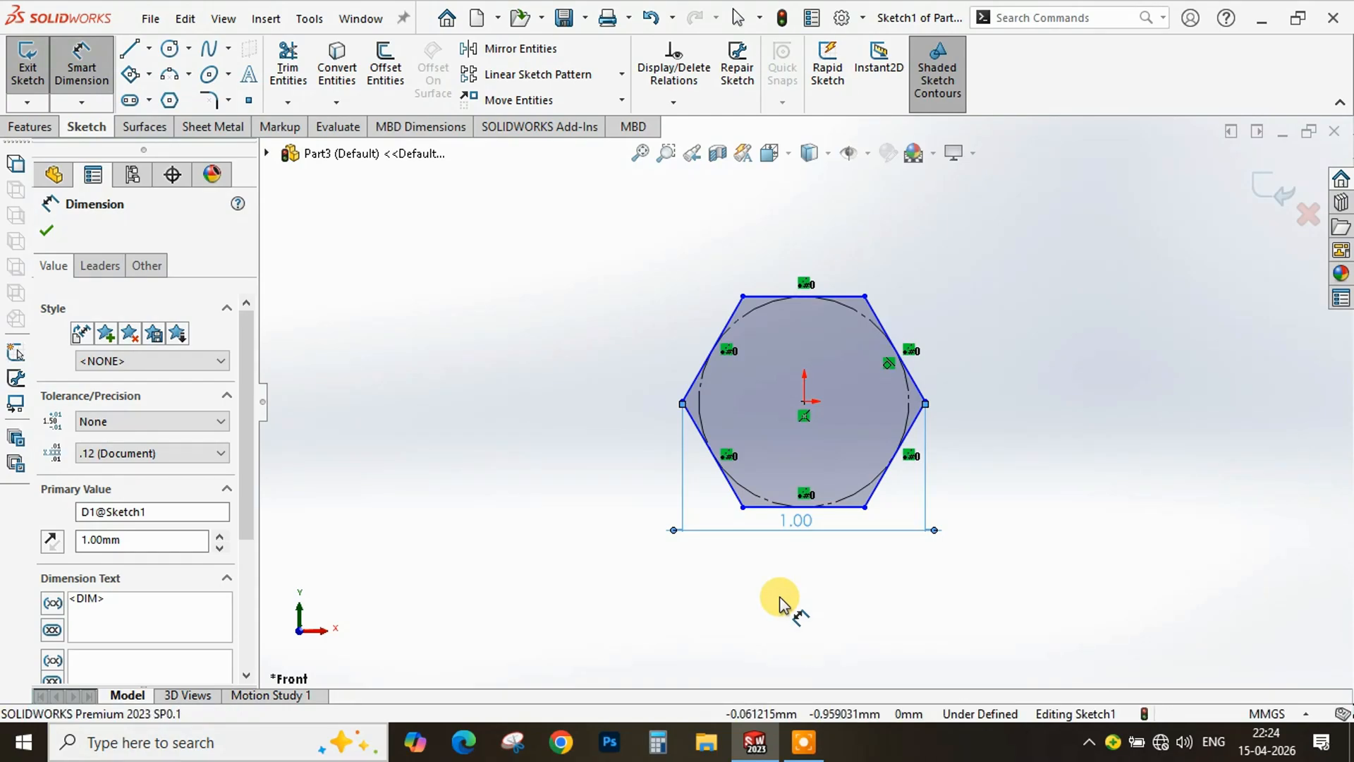
key("Escape")
Set the hexagon's corner-to-corner dimension to 100 mm and exit the sketch
double_click(791, 521)
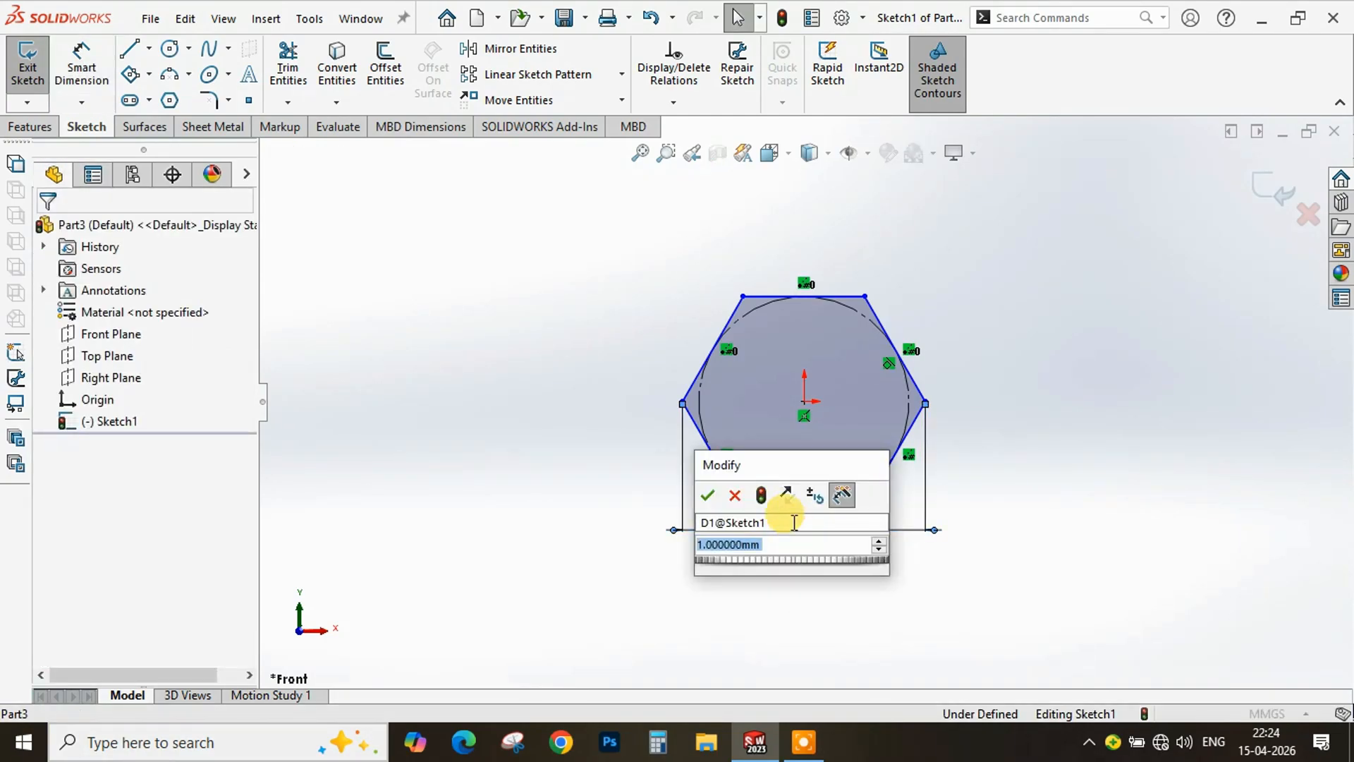
type("1.0")
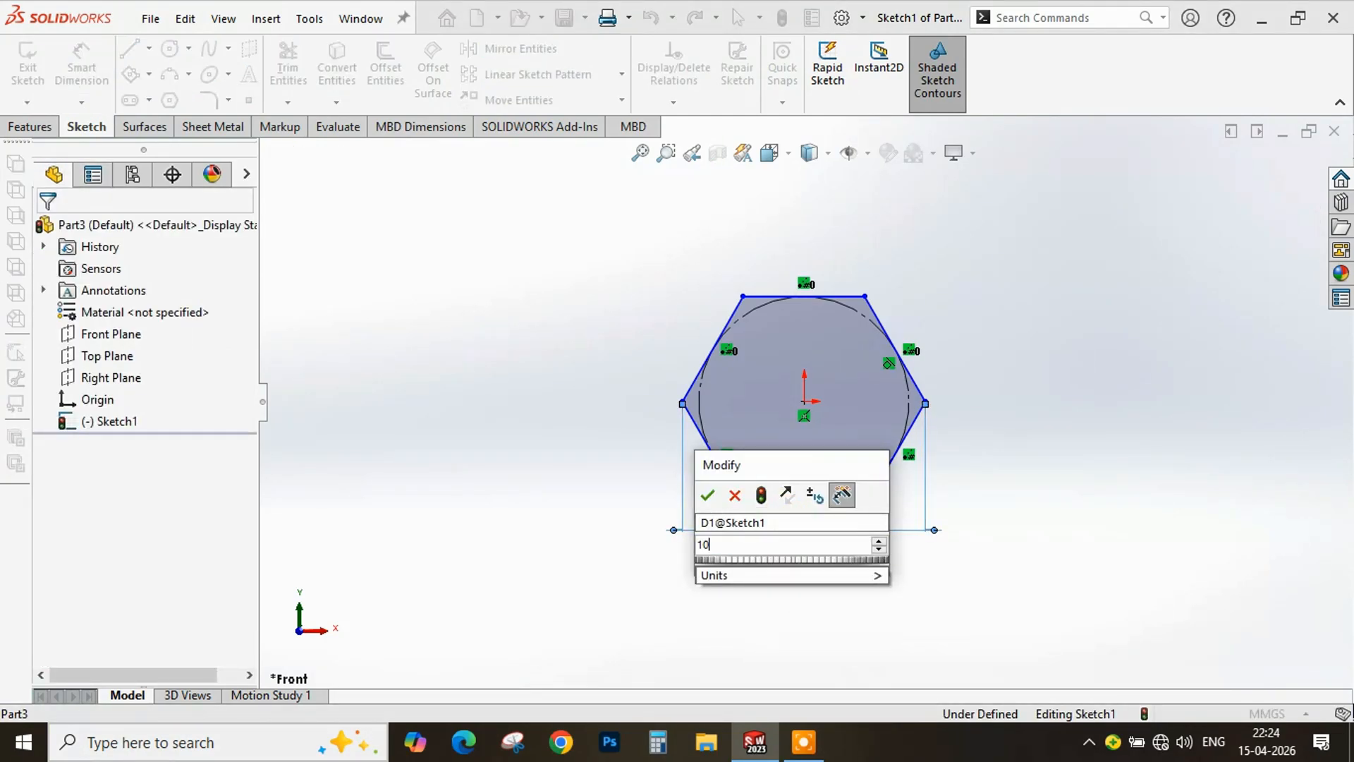
type("0")
key("Return")
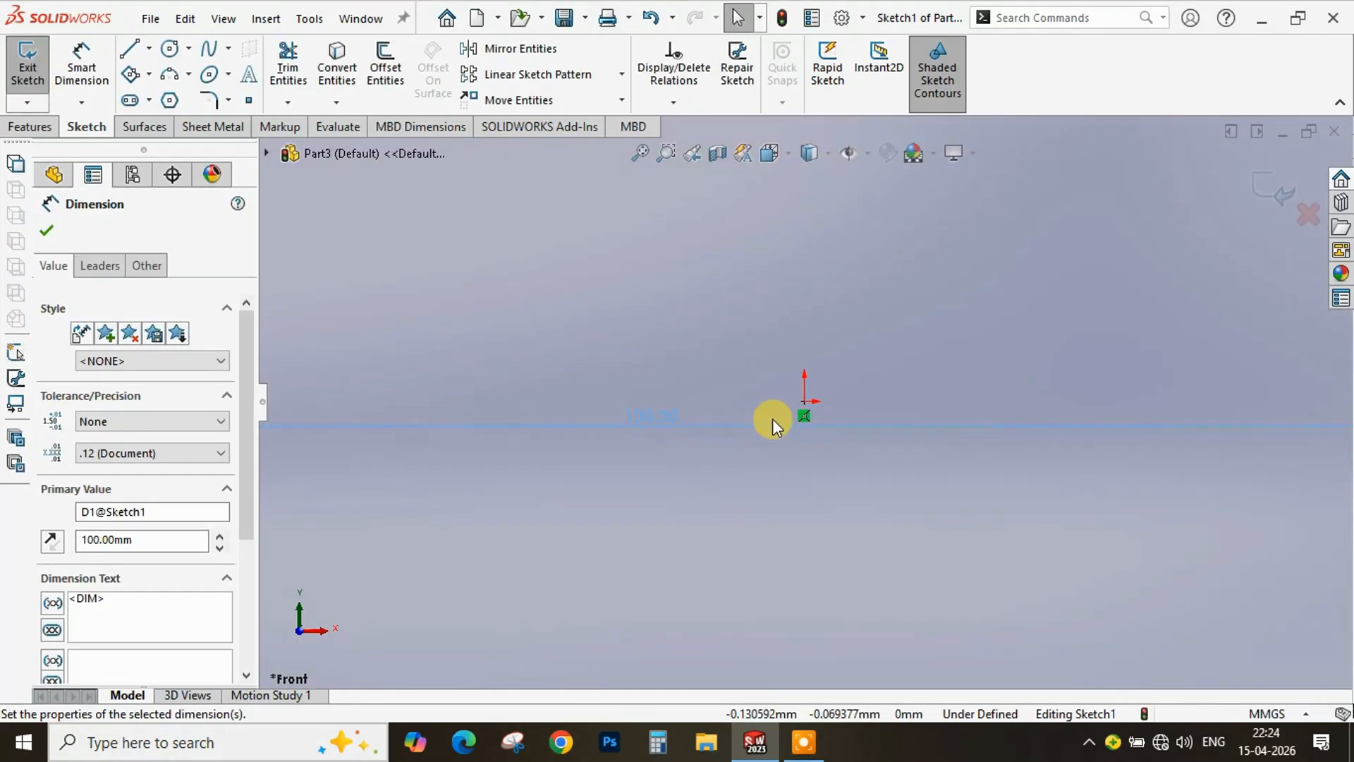
scroll(1026, 456, "down", 4)
scroll(816, 443, "up", 14)
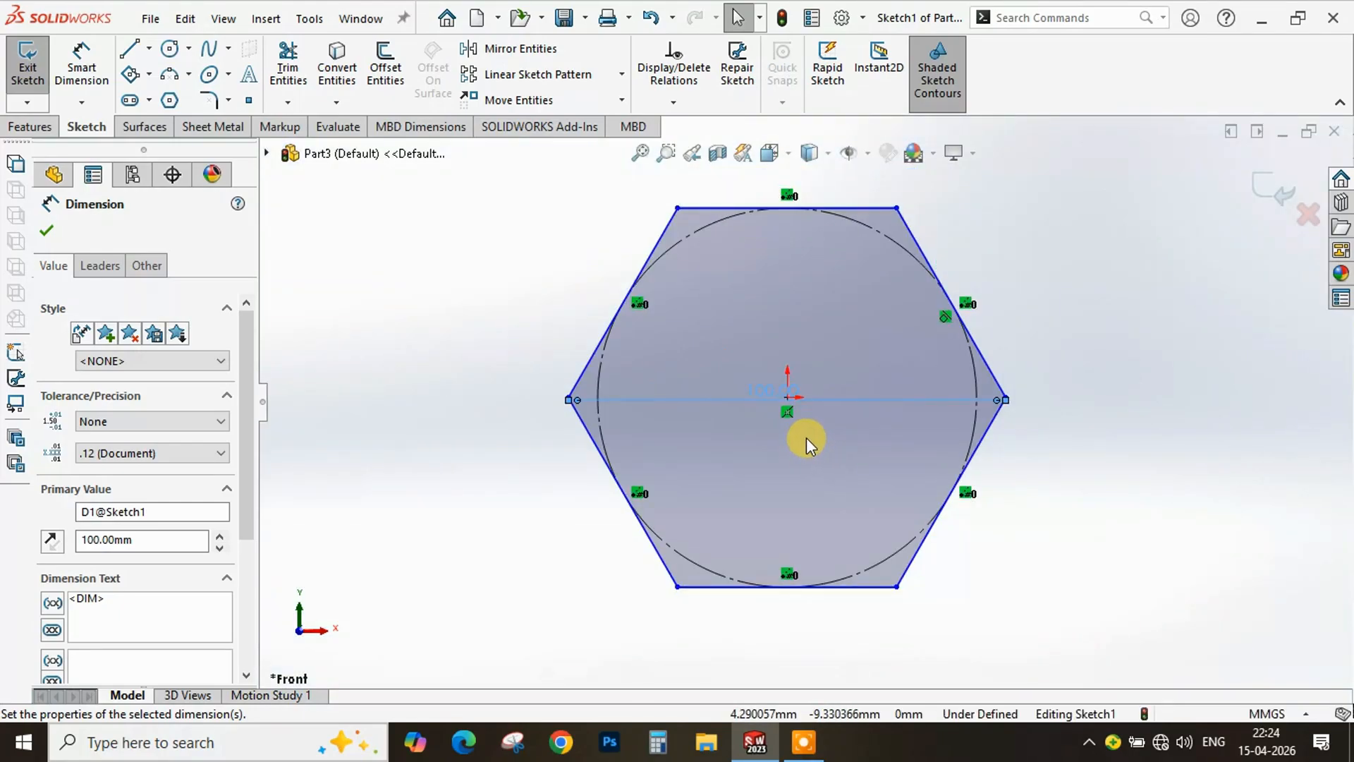
left_click(52, 235)
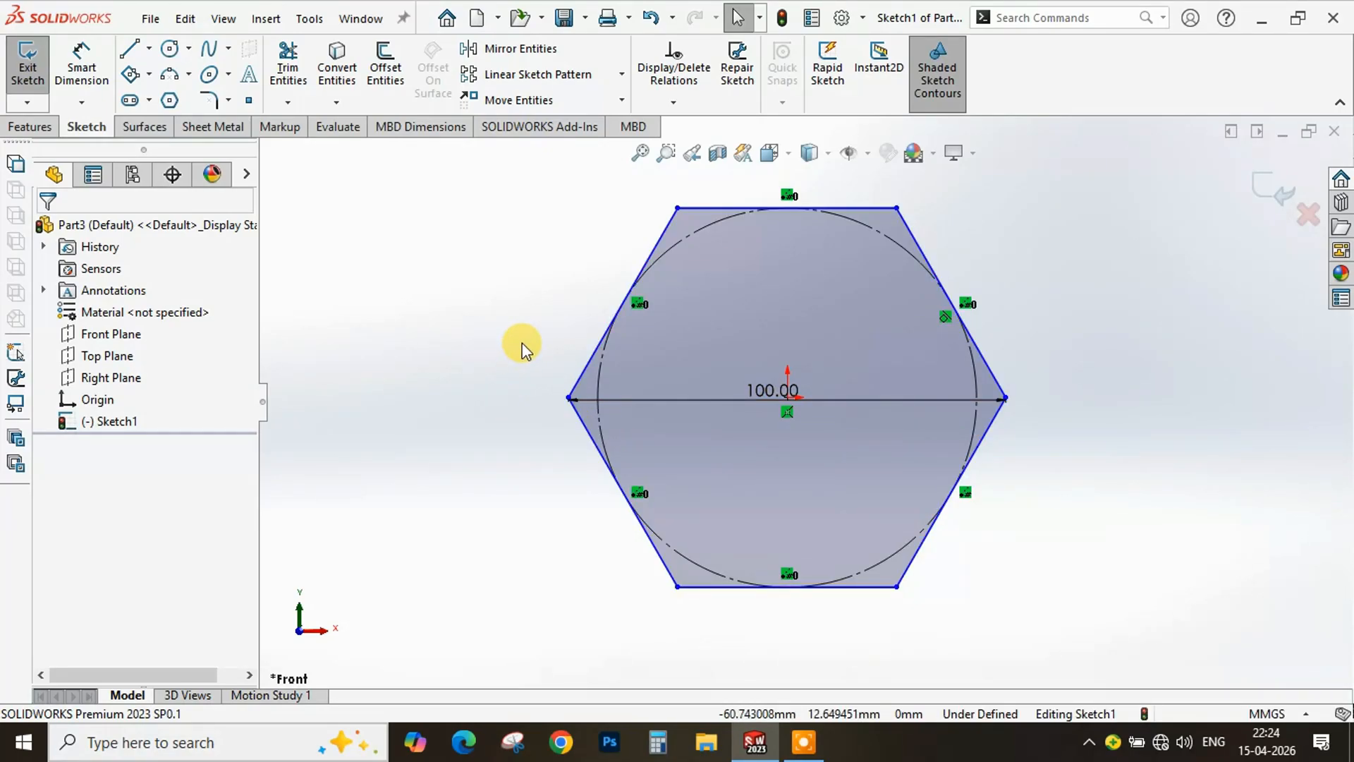
left_click(1263, 189)
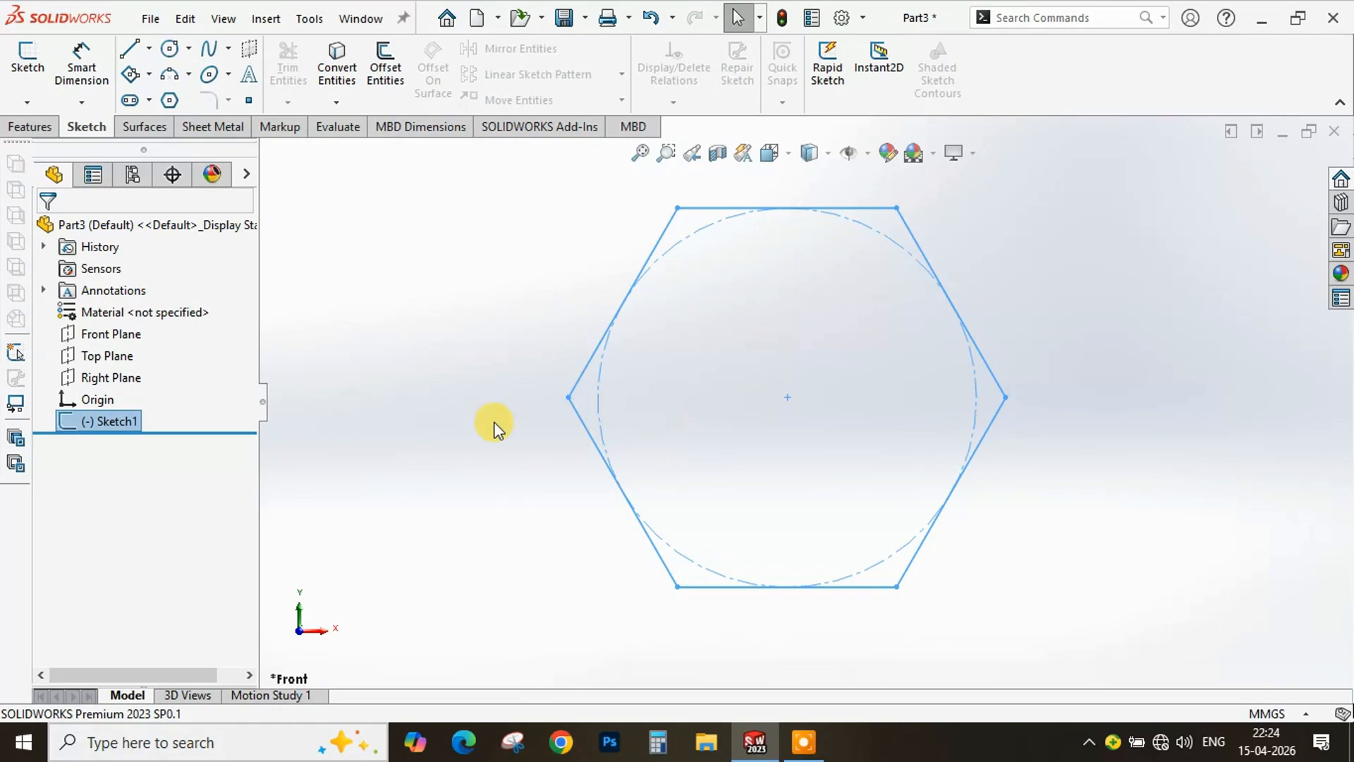
left_click(408, 396)
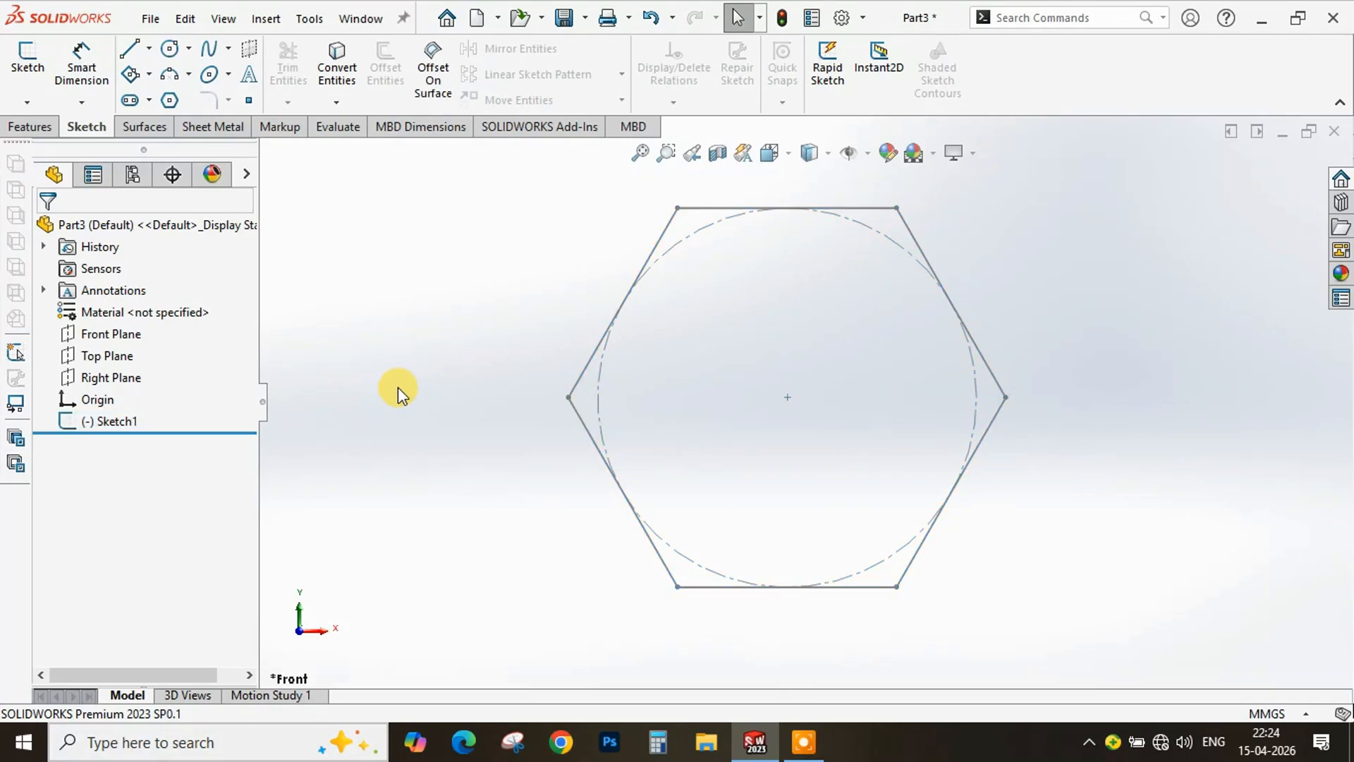
In a new sketch on the Front Plane, draw a circle about 7 mm in diameter outside the hexagon's left corner, level with the origin
left_click(103, 333)
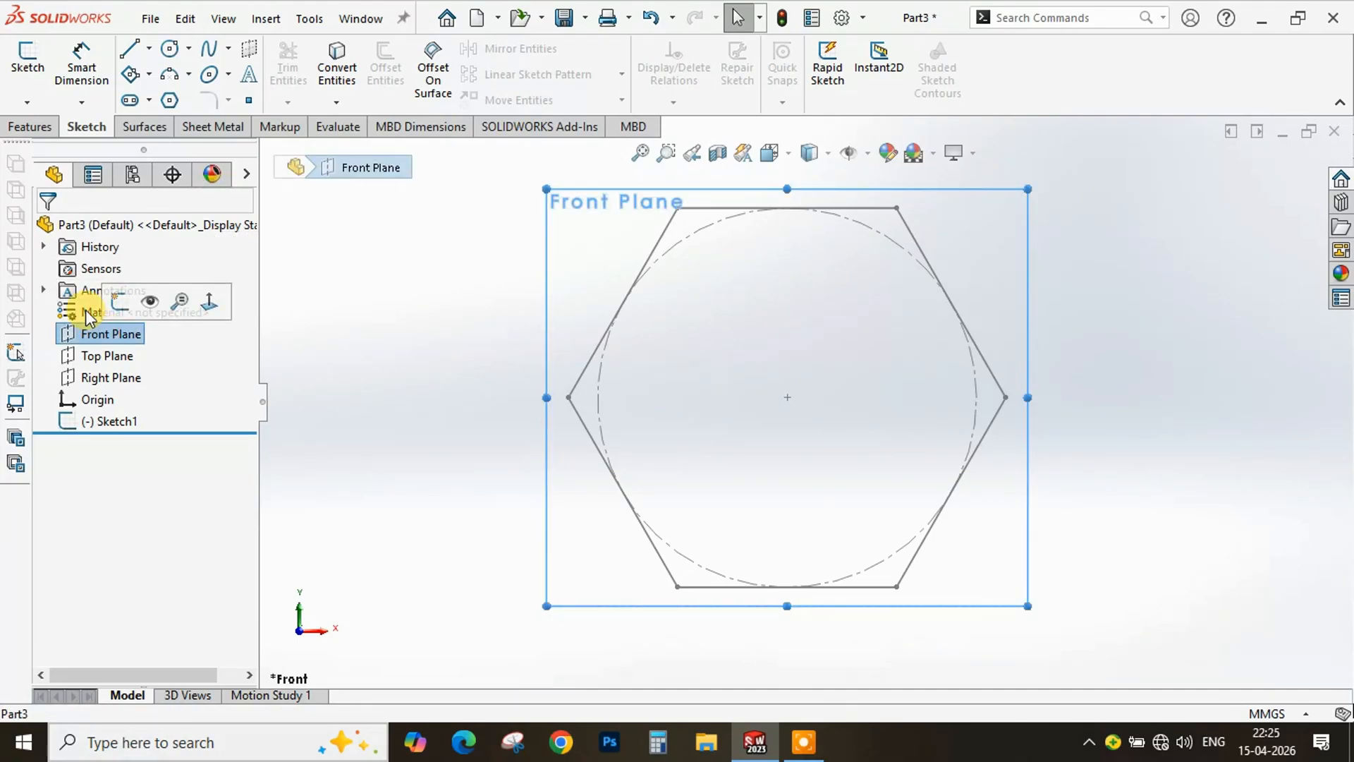
left_click(27, 79)
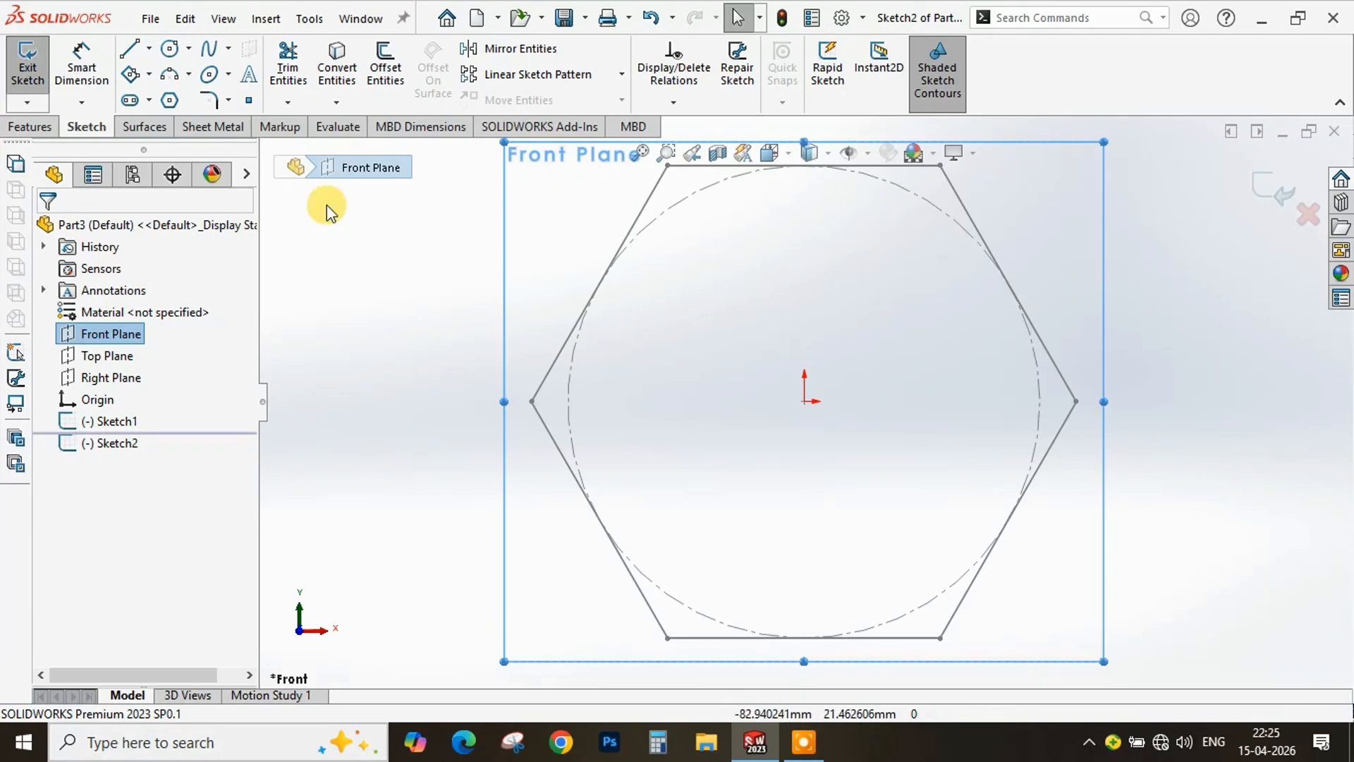
left_click(169, 51)
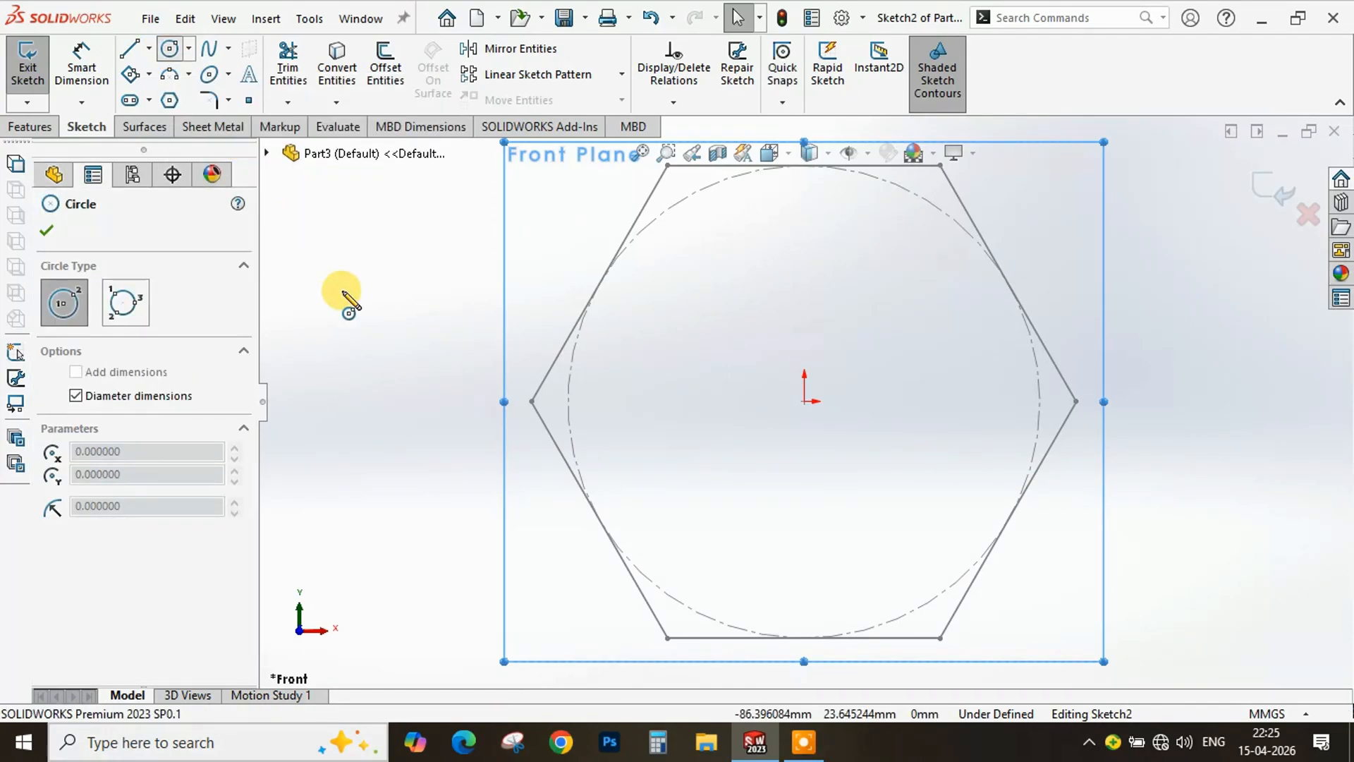
left_click(467, 403)
left_click(468, 421)
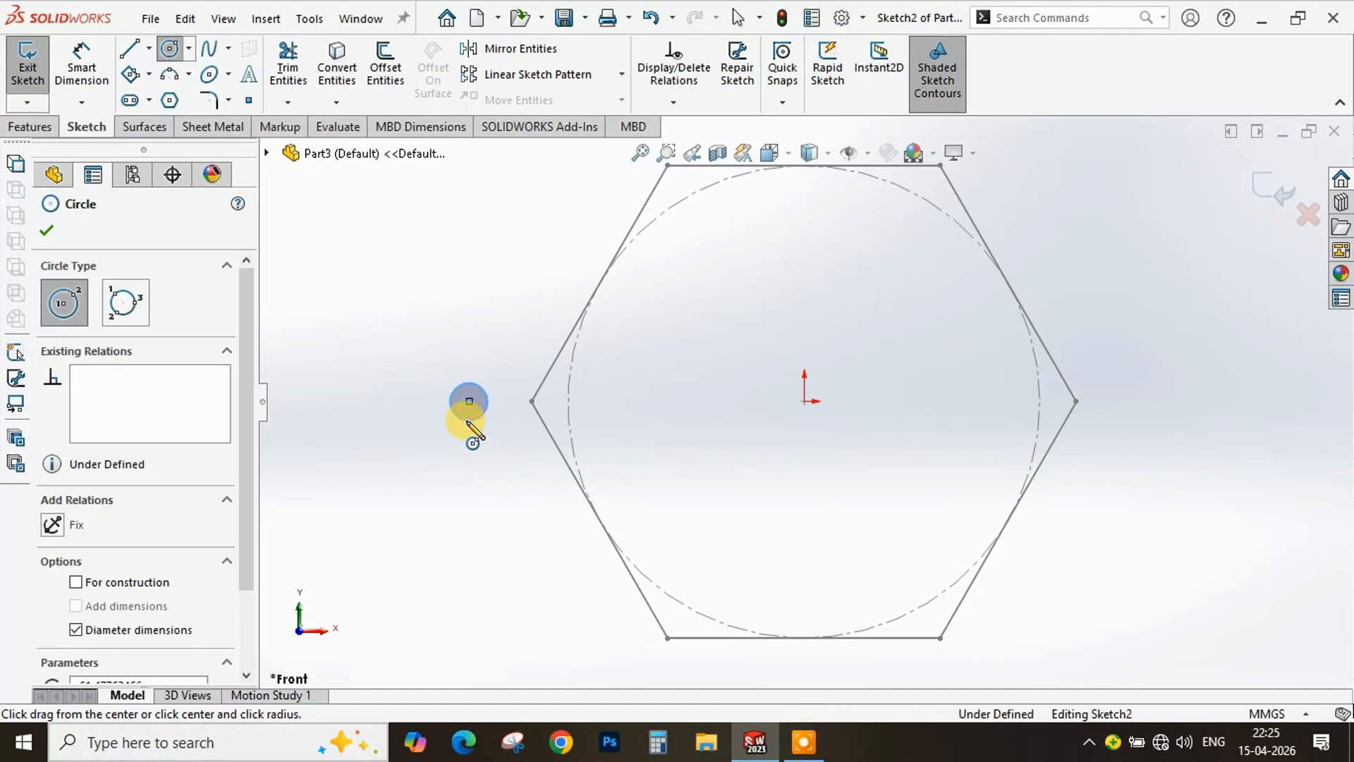
key("Escape")
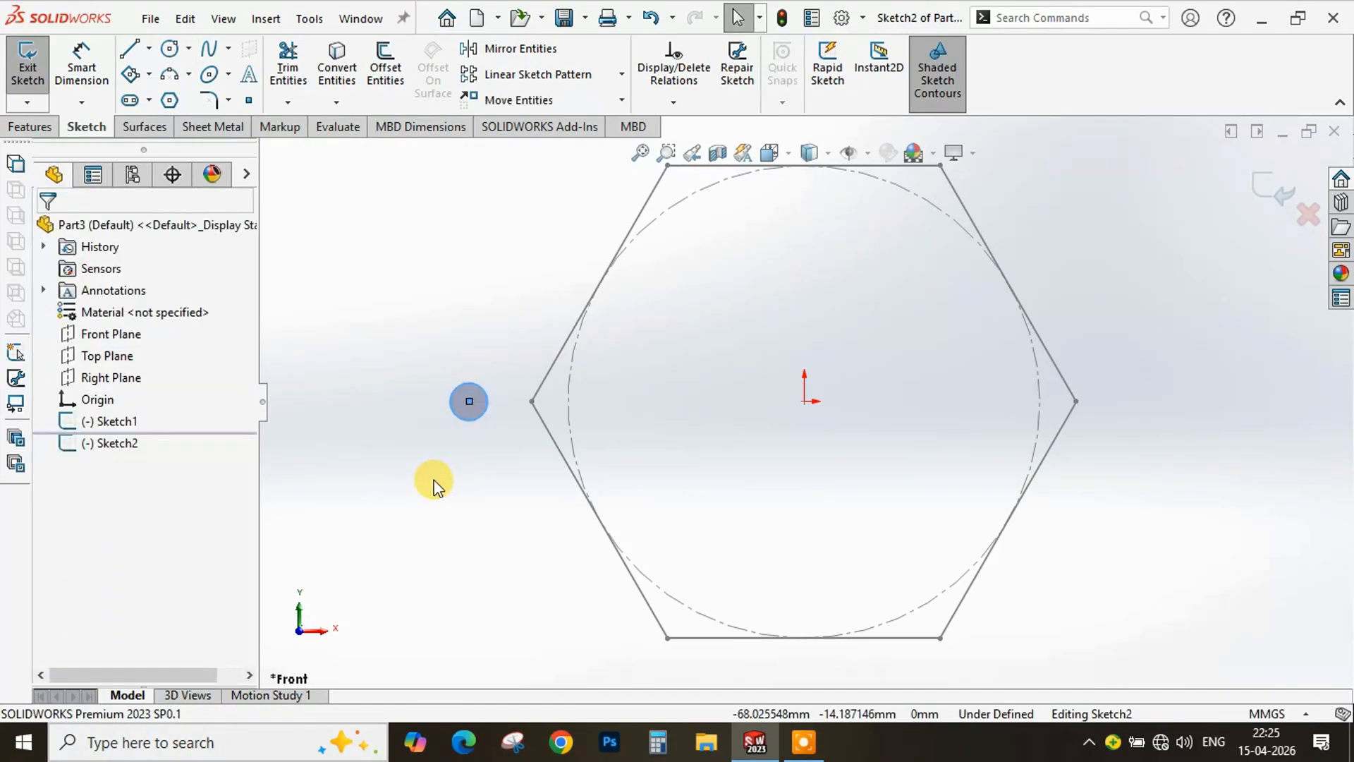
Dimension the small circle's diameter as 2 mm
left_click(81, 62)
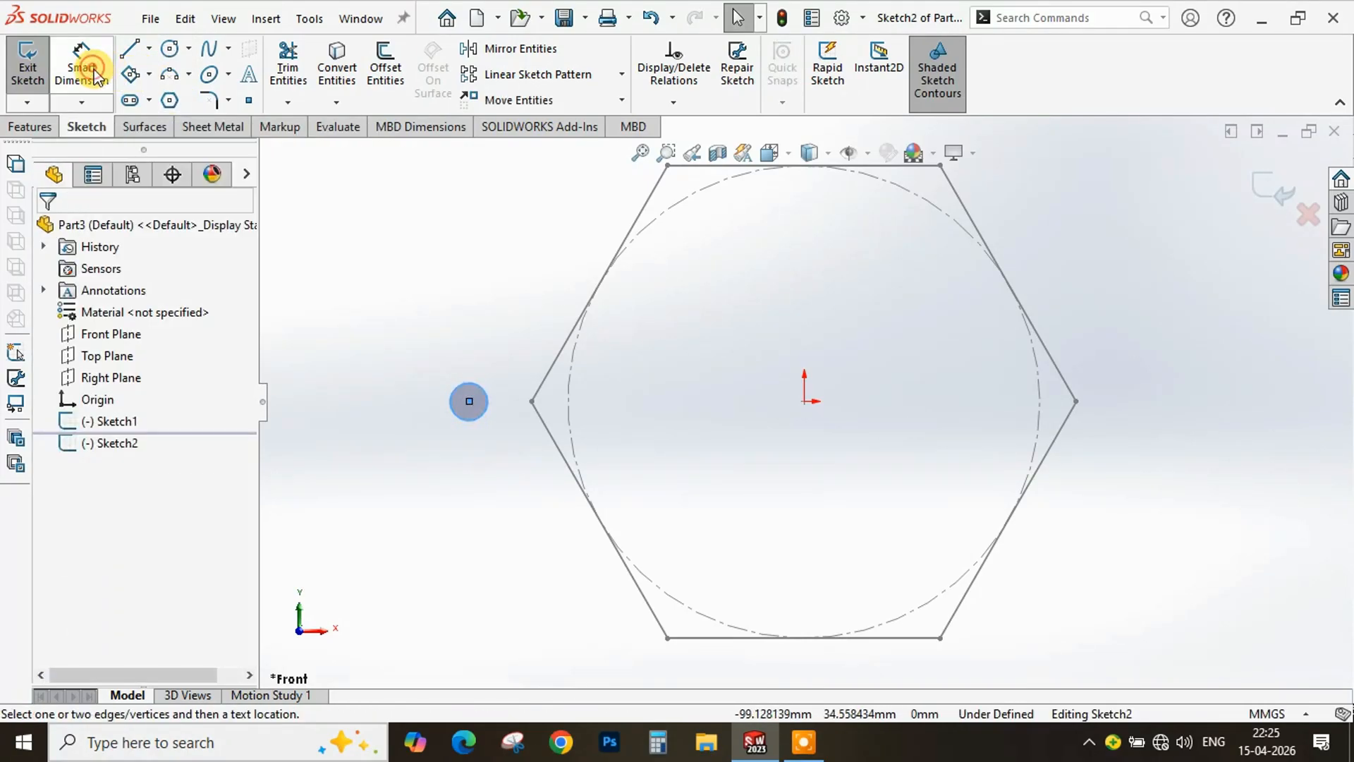
left_click(465, 423)
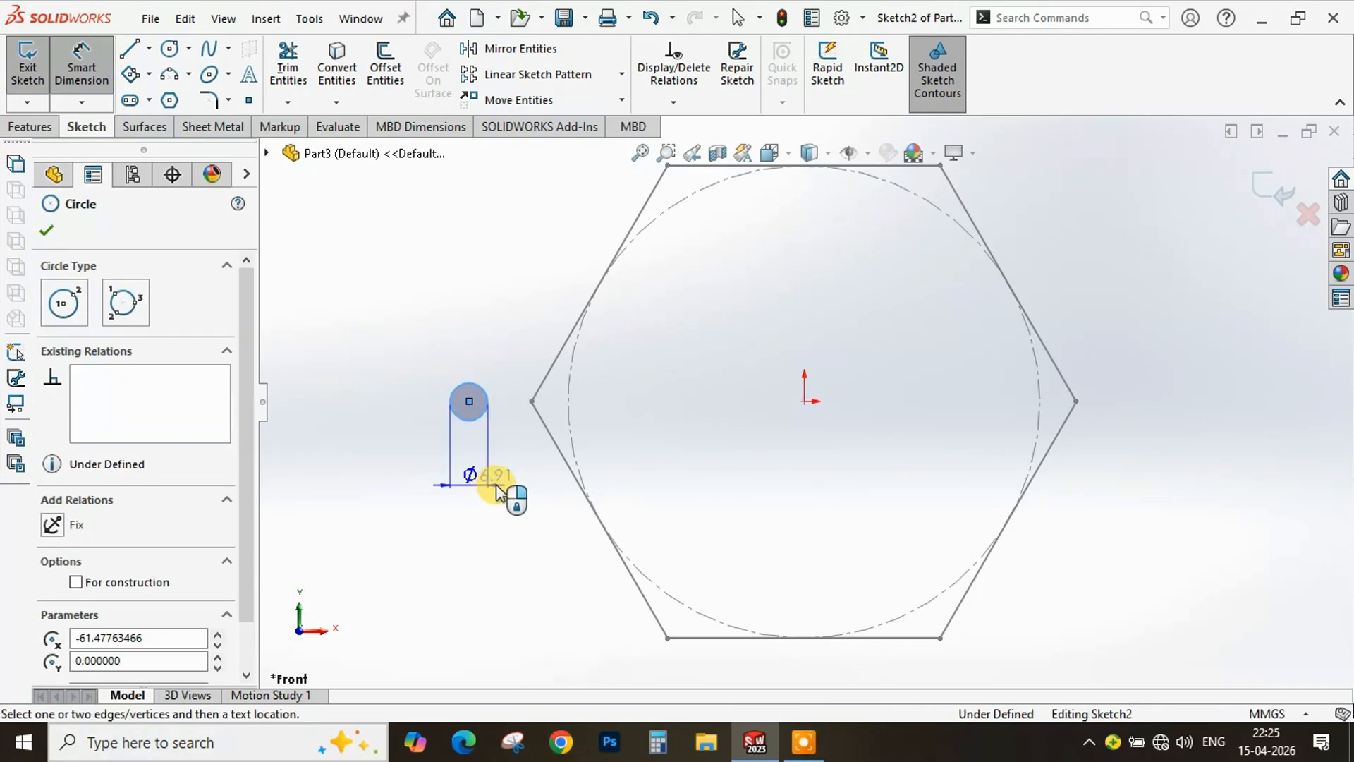
left_click(487, 464)
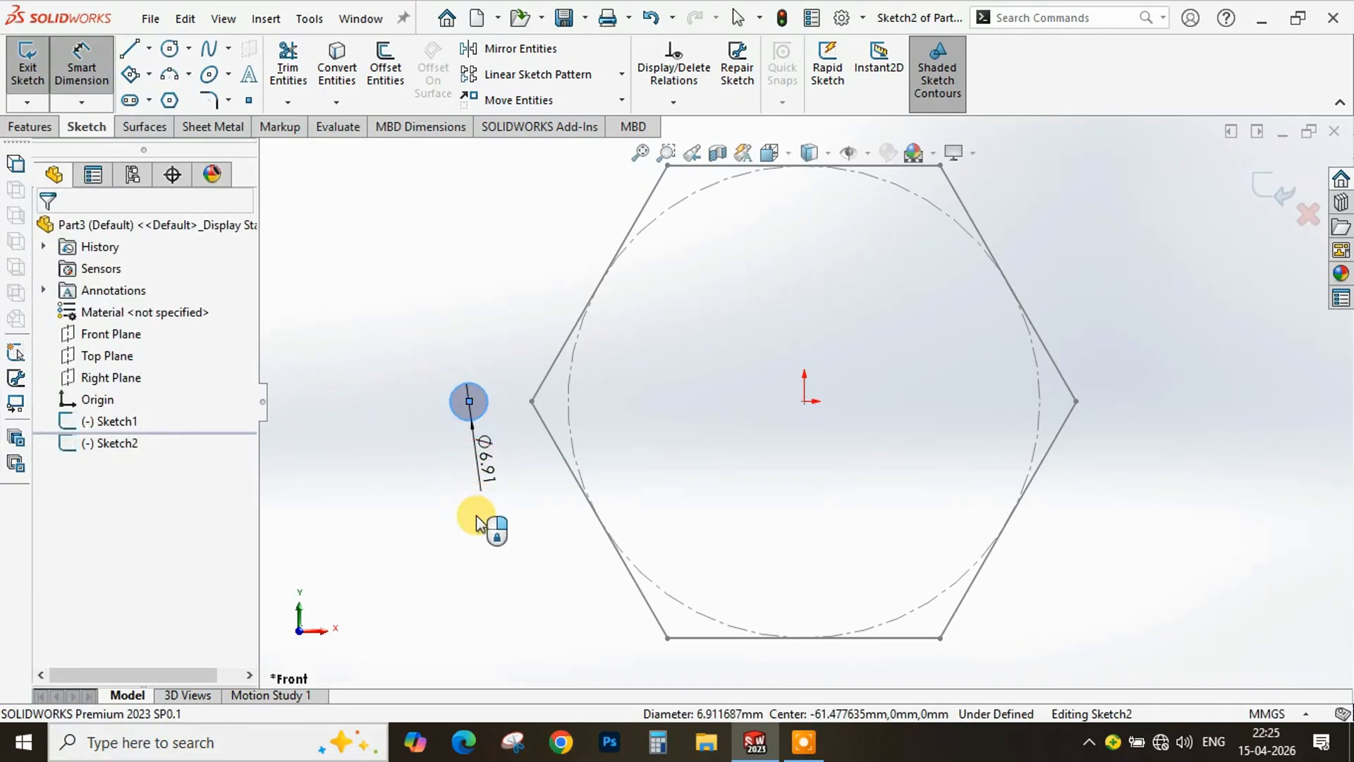
left_click(514, 519)
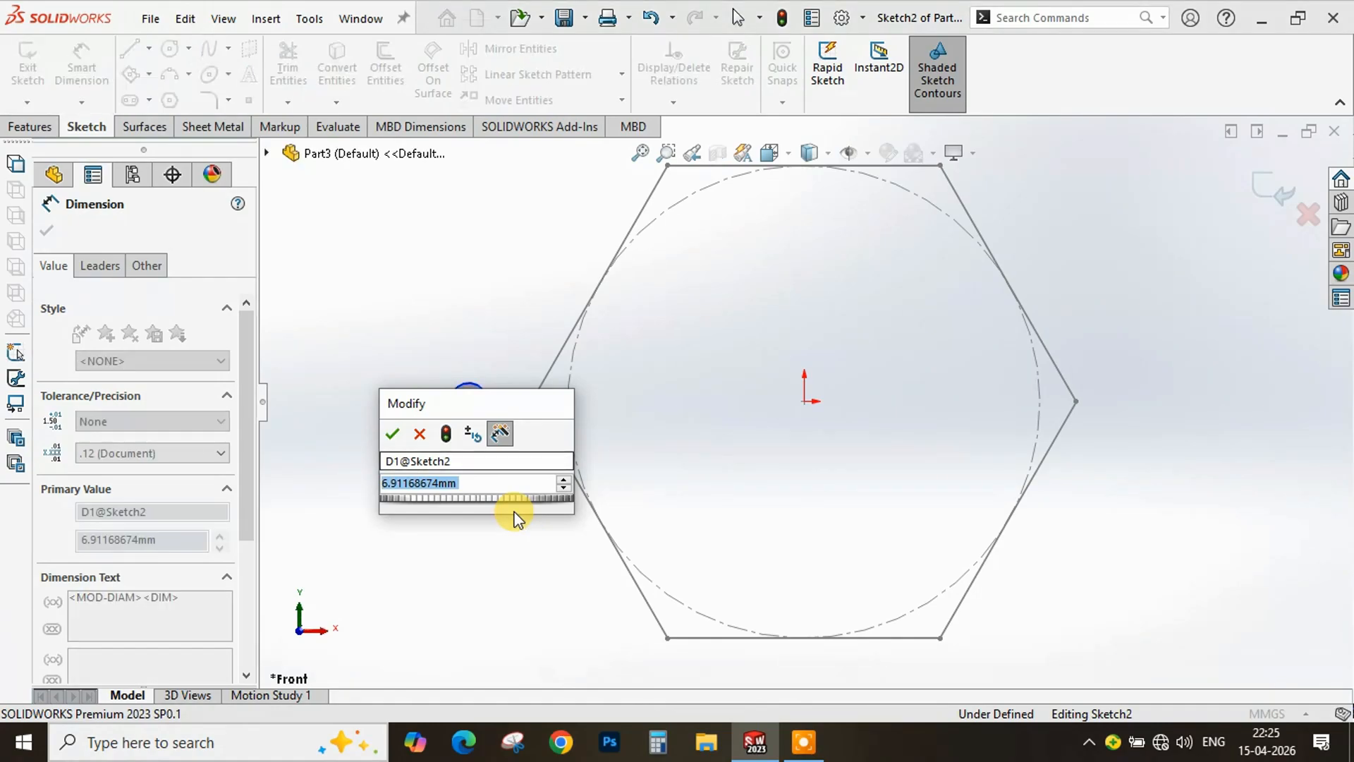
type("2")
key("Return")
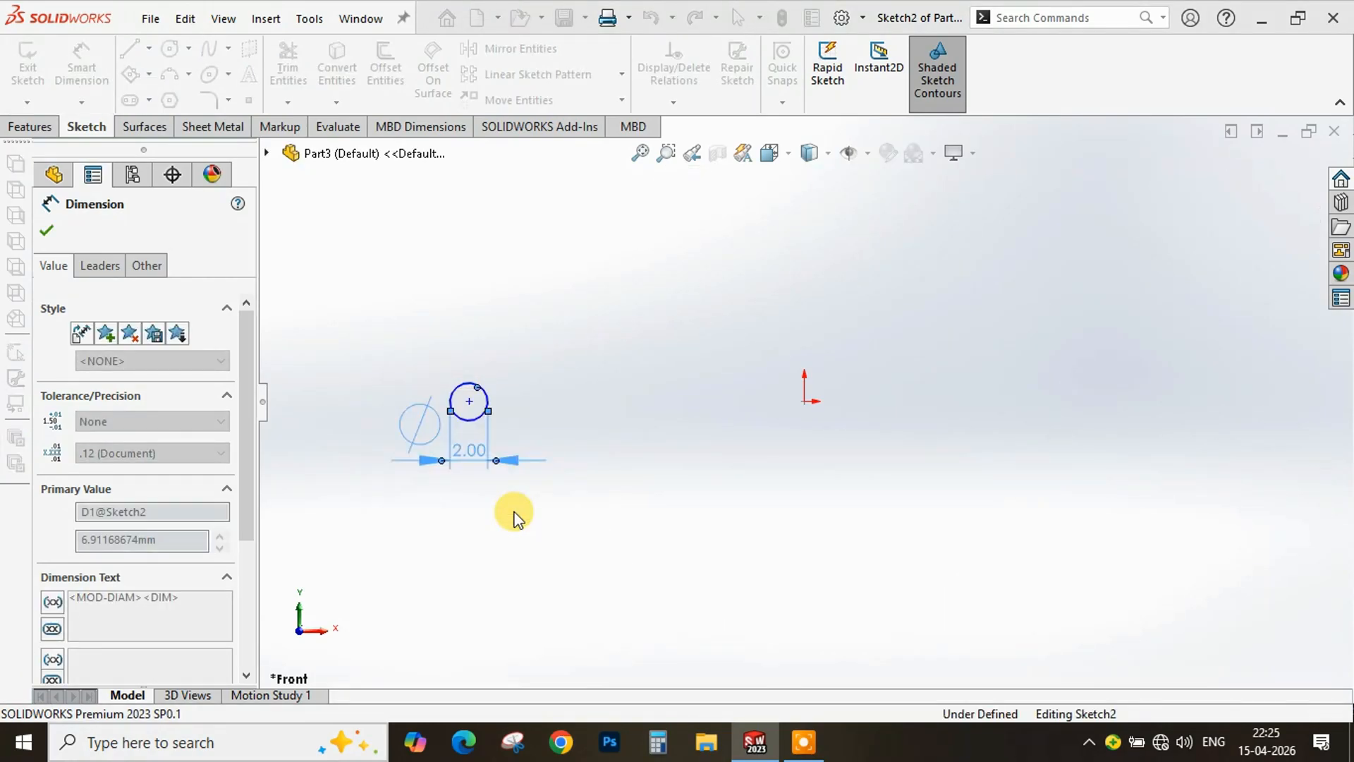
key("f")
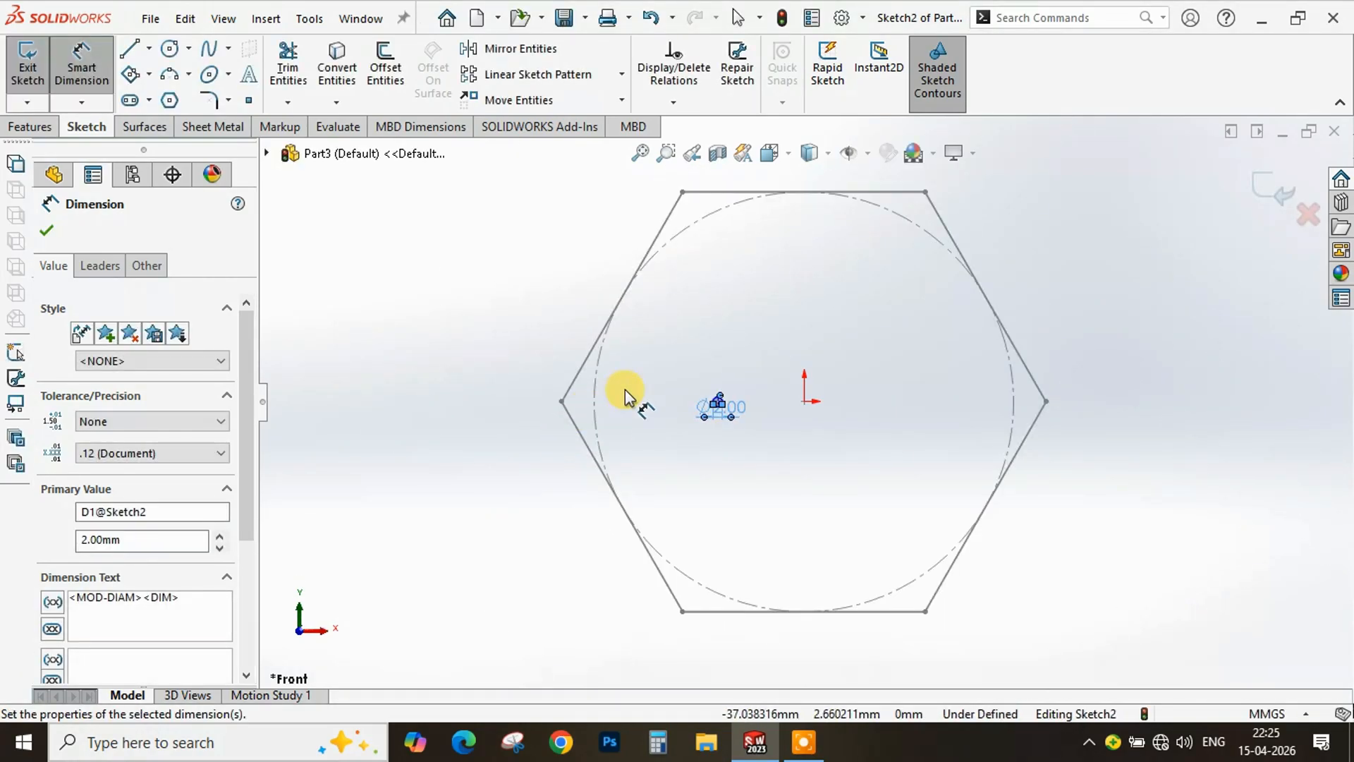
scroll(727, 428, "down", 3)
left_click(46, 229)
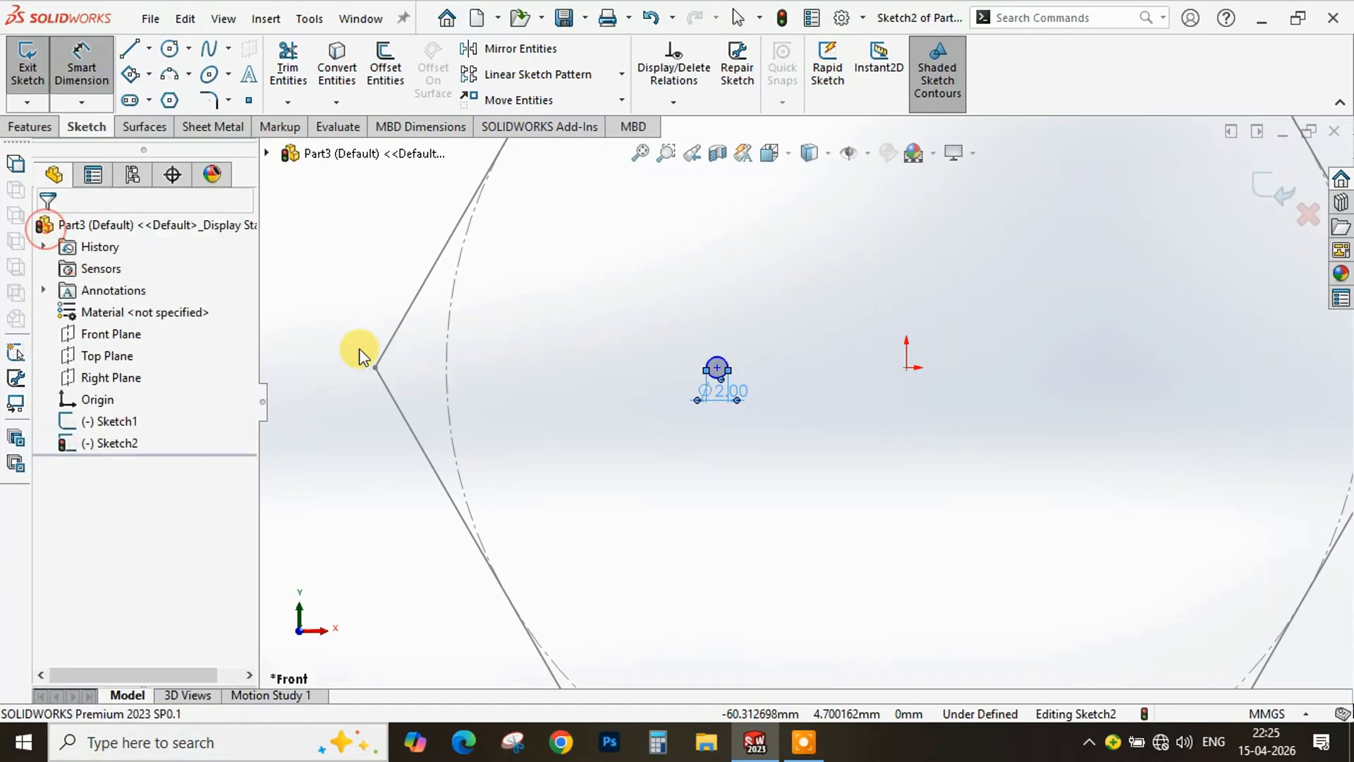
key("Escape")
Move the small circle out of the hexagon to beyond its left corner, about 58 mm from the origin and level with it
left_click(714, 366)
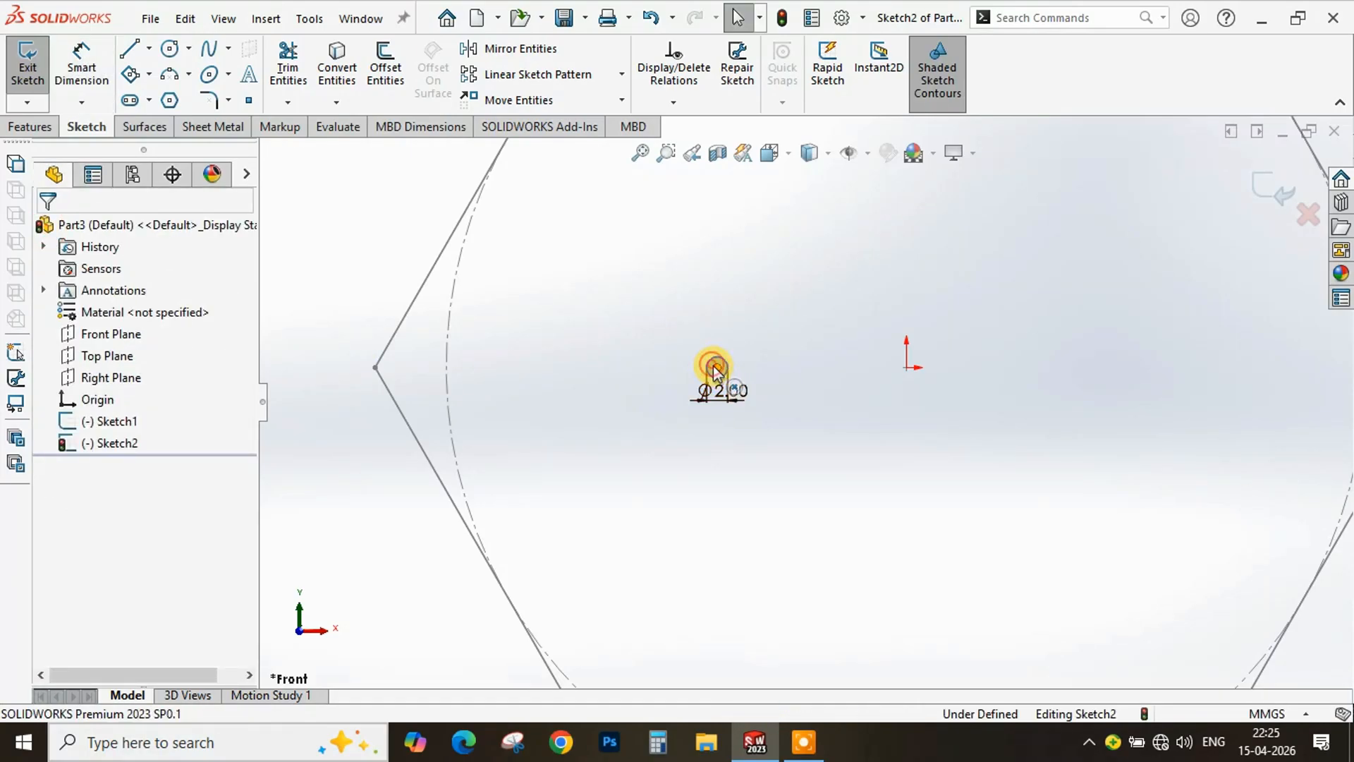
left_click_drag(714, 368, 295, 374)
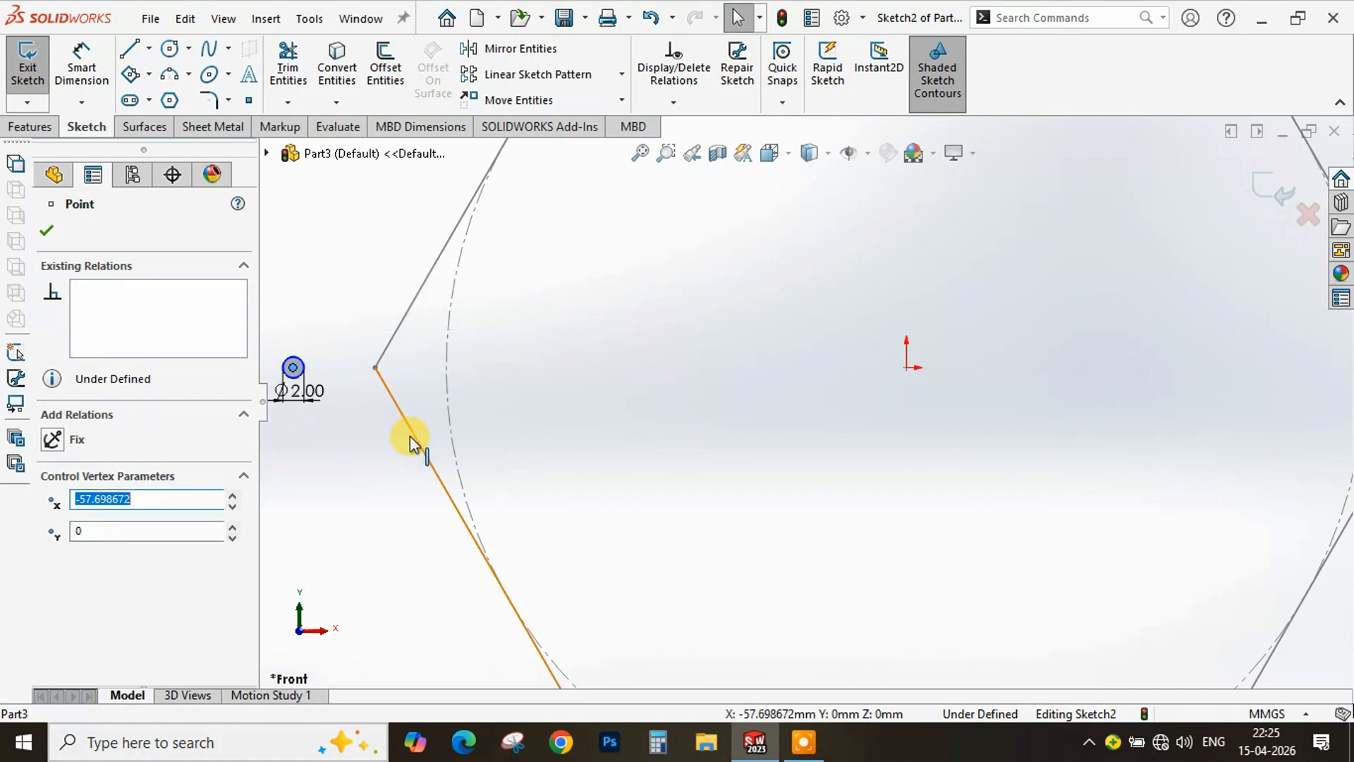
scroll(475, 426, "up", 3)
scroll(481, 424, "down", 5)
left_click(527, 459)
scroll(804, 413, "up", 3)
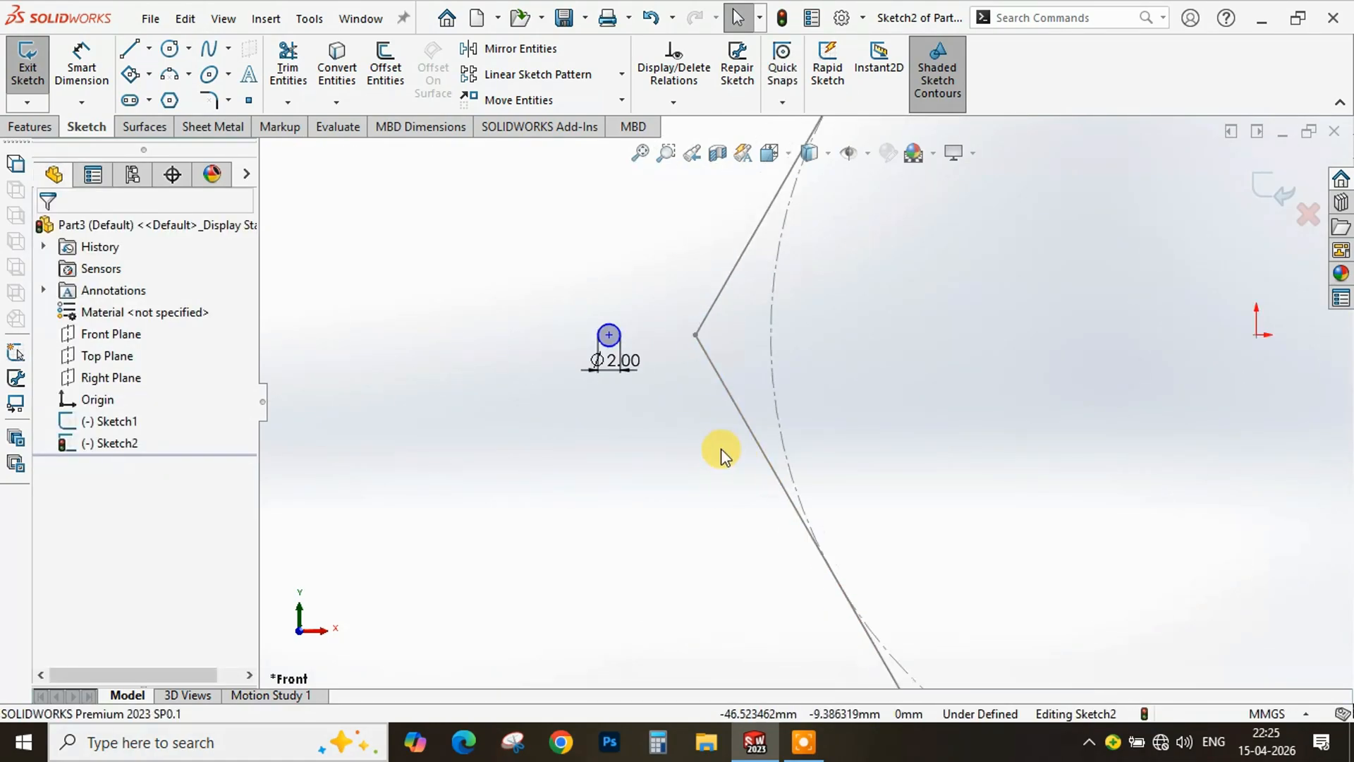
Dimension the horizontal distance between the origin and the small circle as 60 mm and exit the sketch
left_click(72, 77)
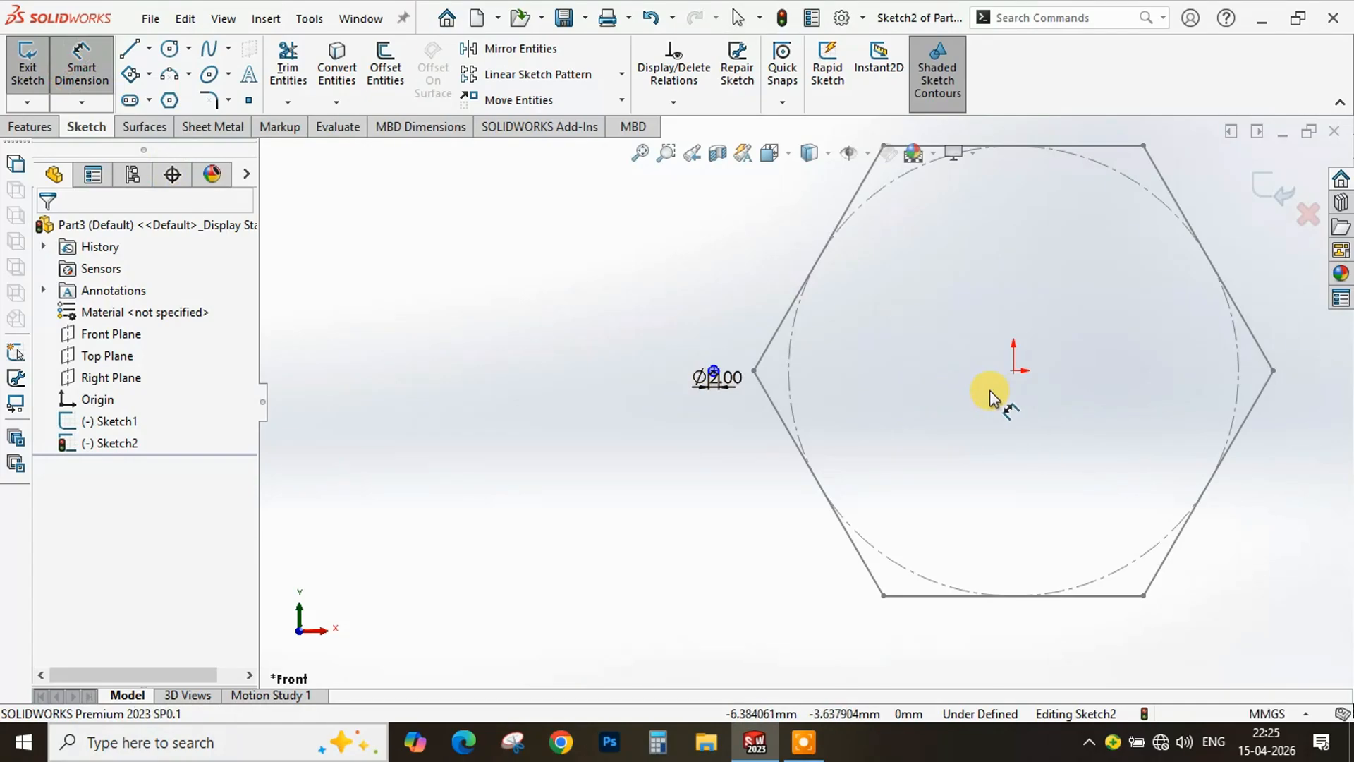
left_click(1012, 374)
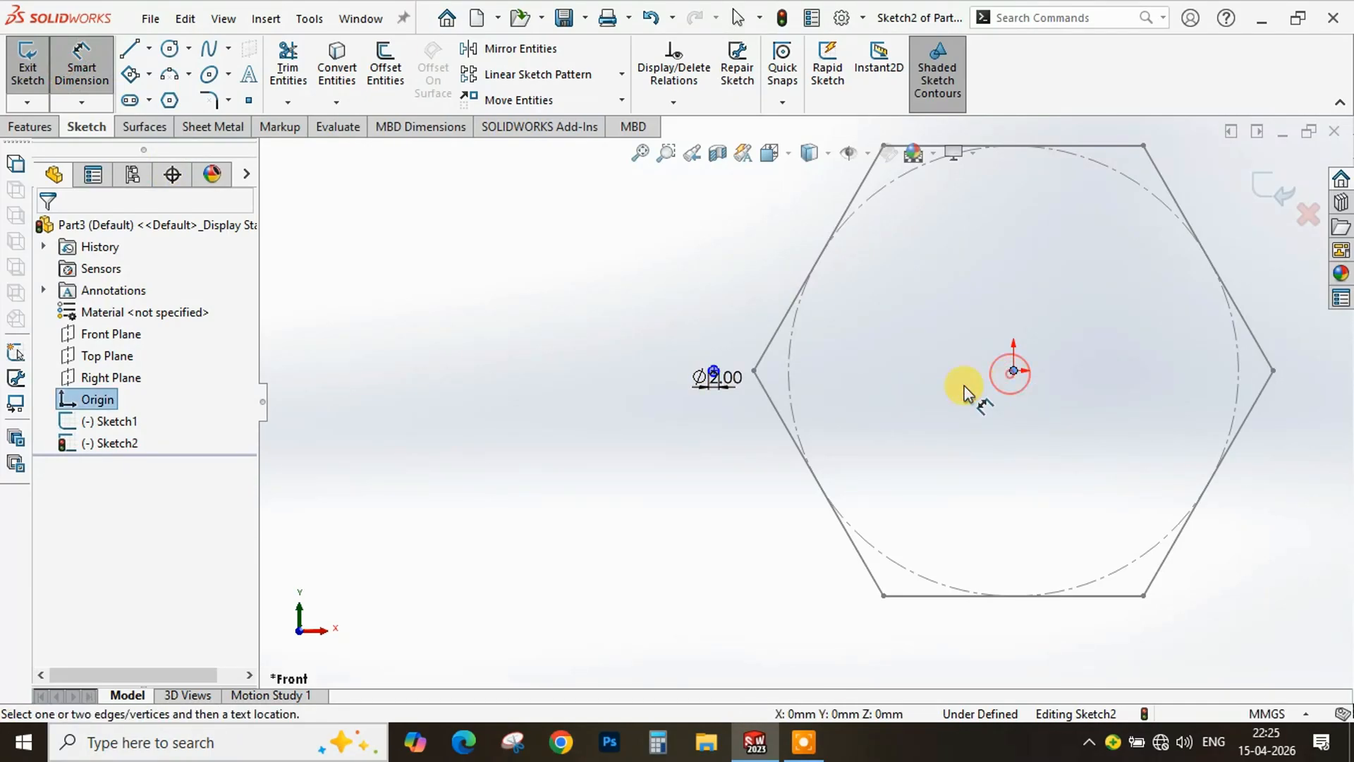
scroll(762, 382, "down", 5)
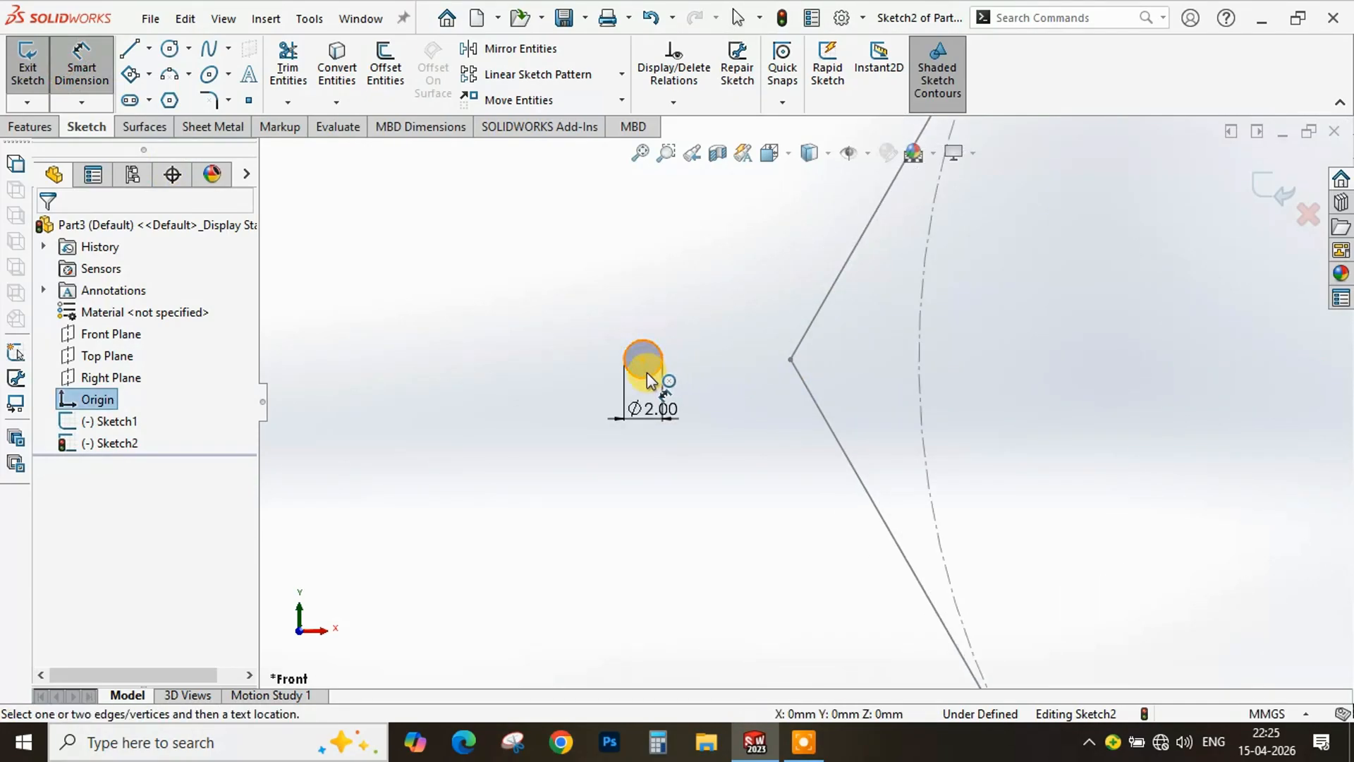
left_click(645, 374)
scroll(755, 465, "up", 2)
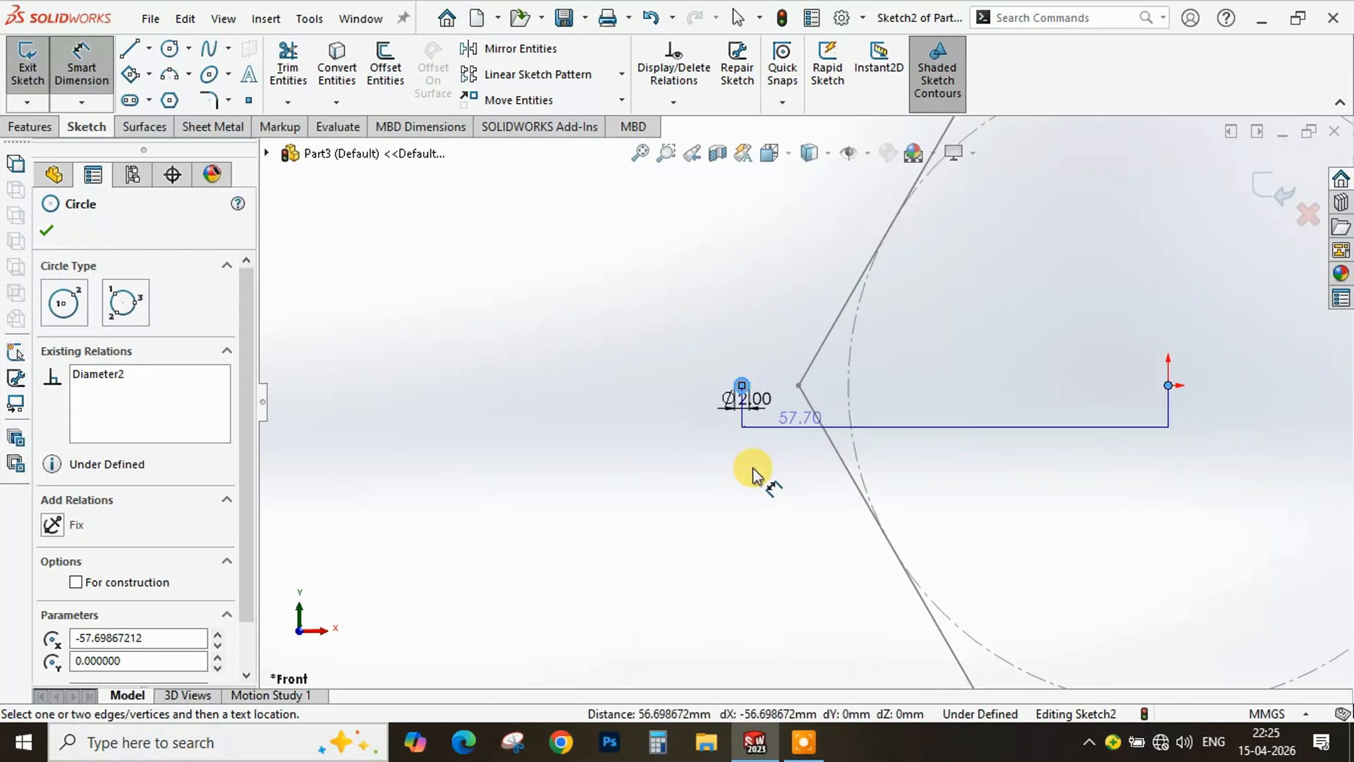
left_click(820, 519)
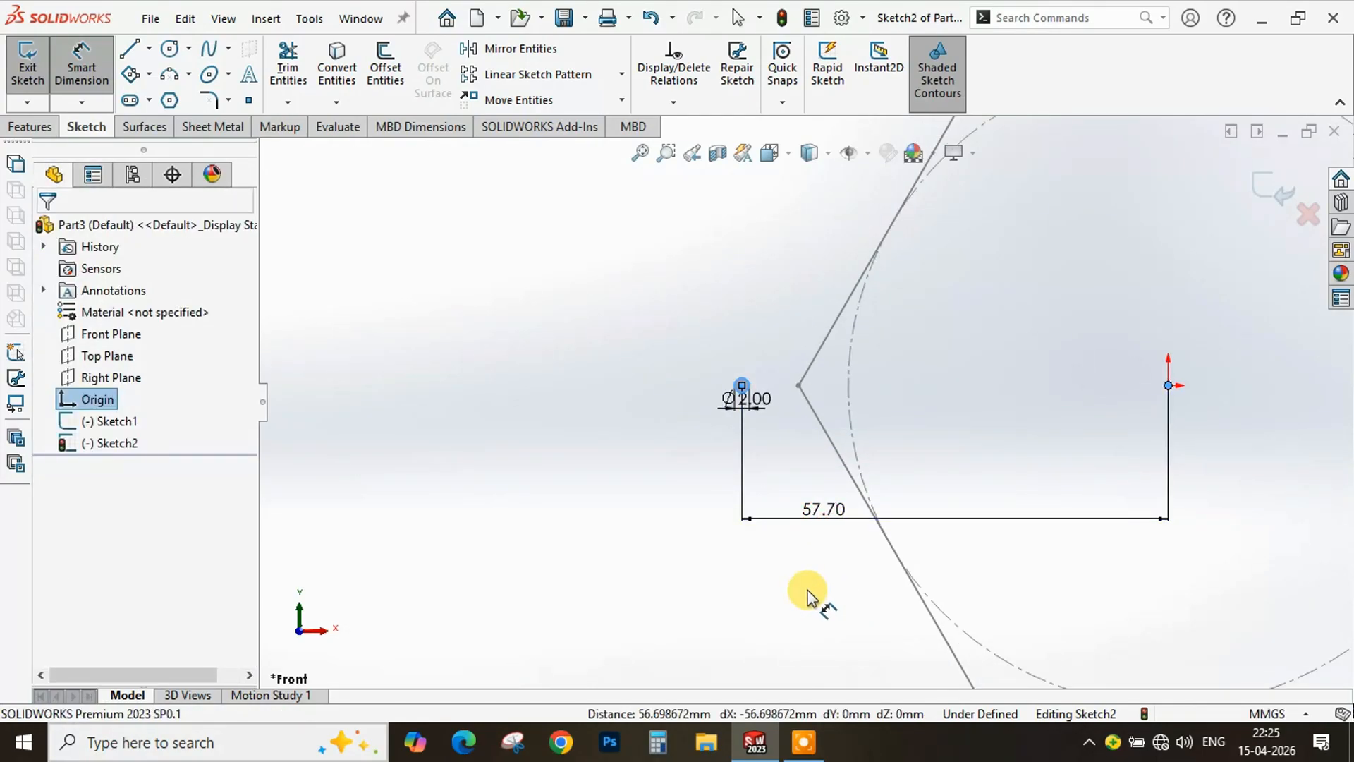
type("60")
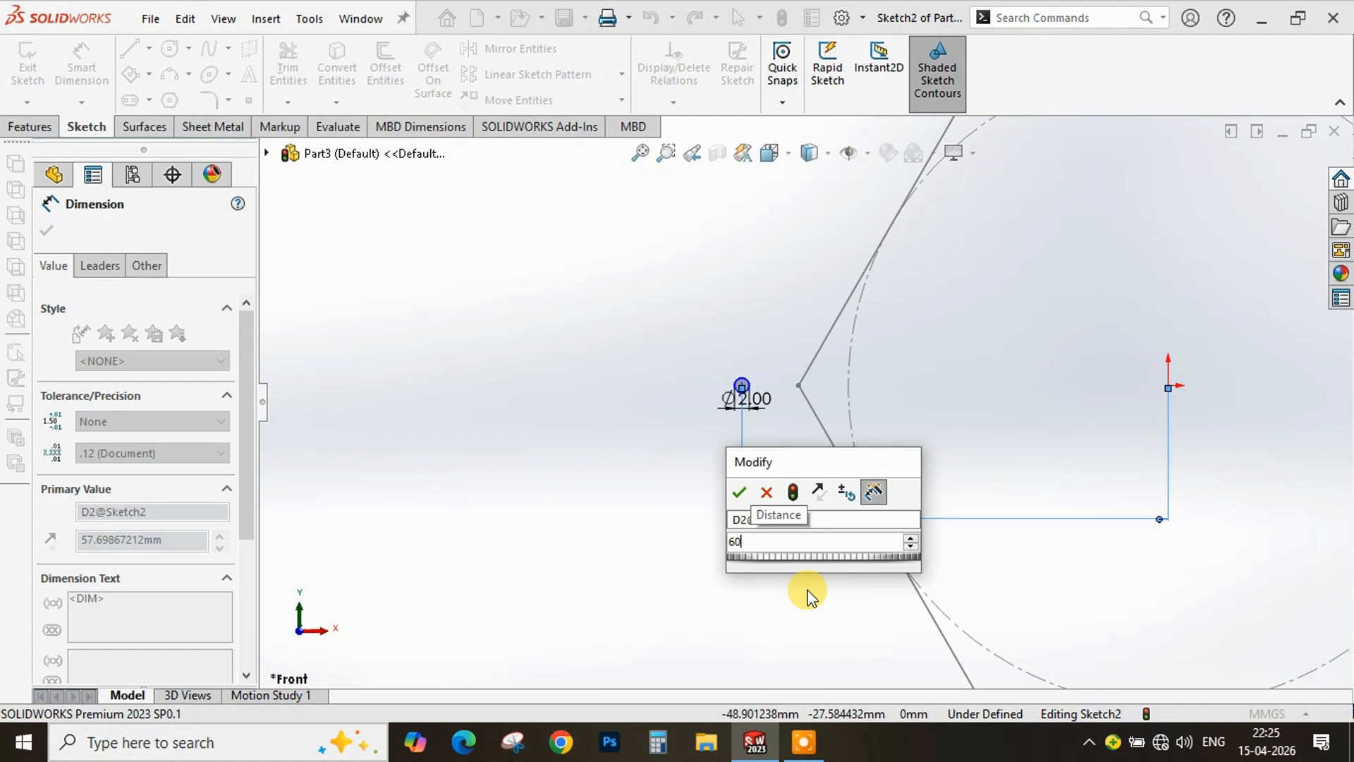
left_click(810, 596)
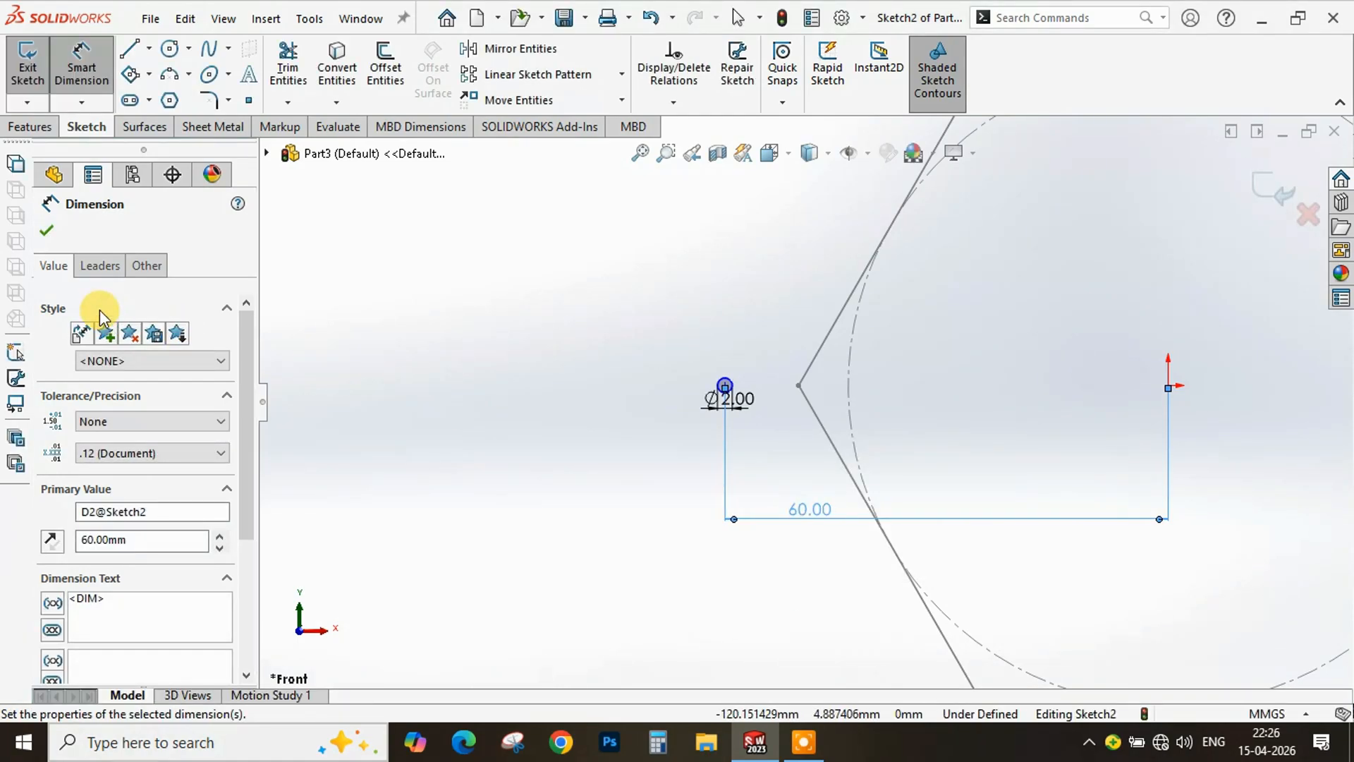
left_click(47, 233)
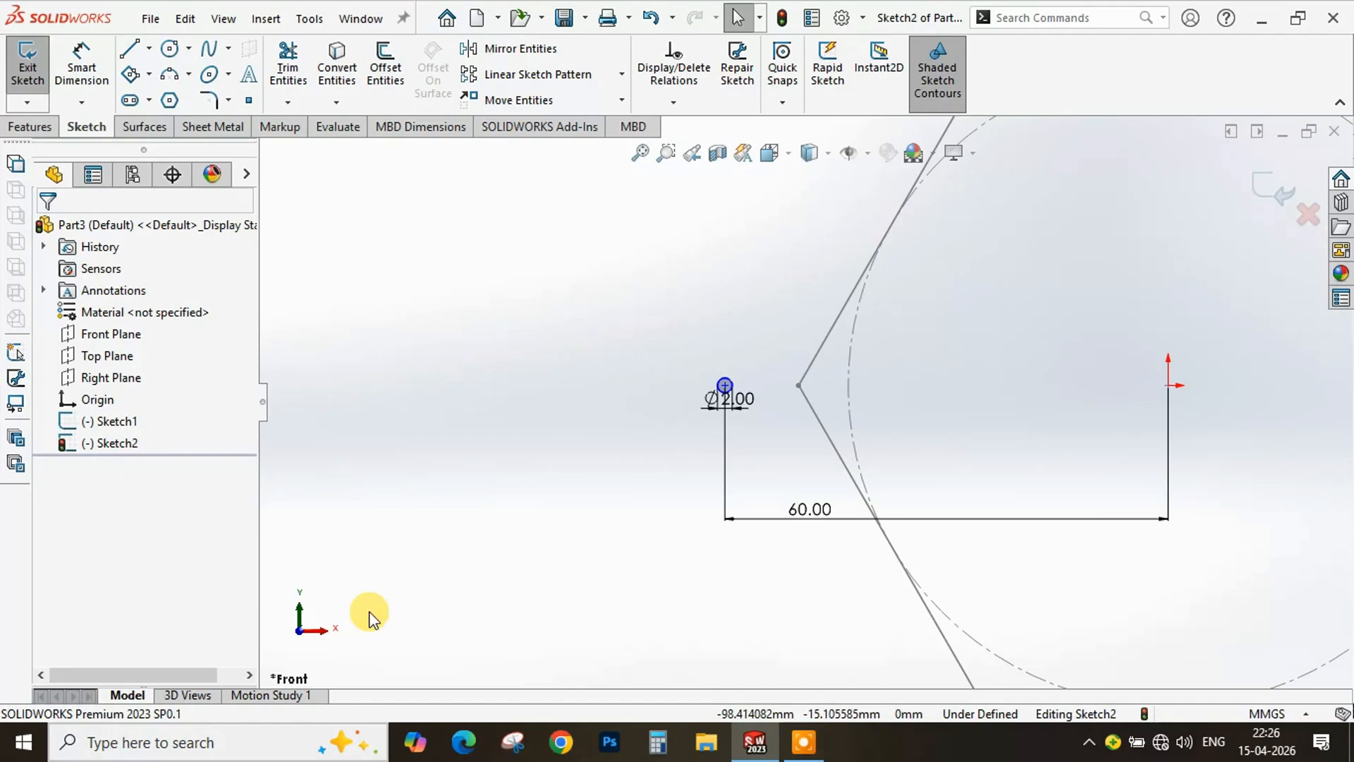
left_click(14, 73)
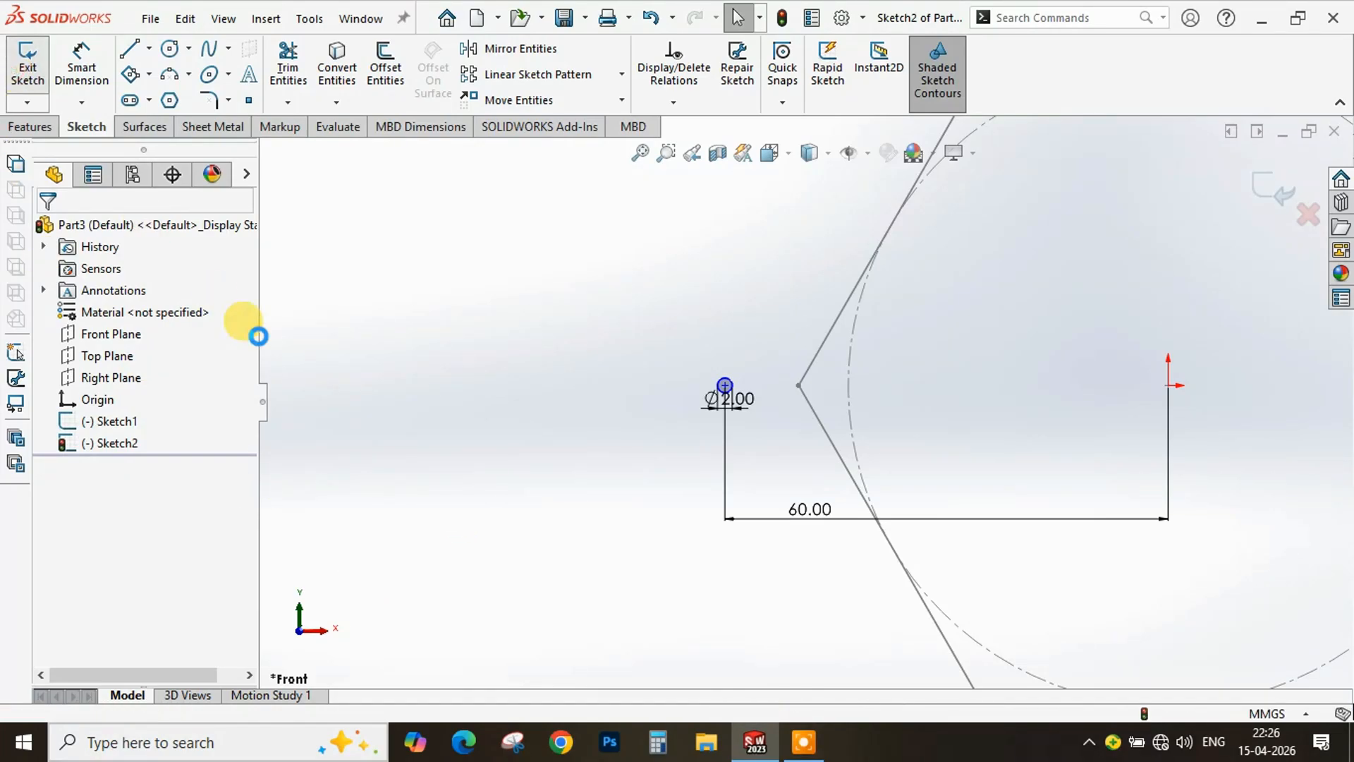
Edit the hexagon sketch, round all six corners with 12 mm sketch fillets, and exit the sketch
scroll(871, 417, "up", 5)
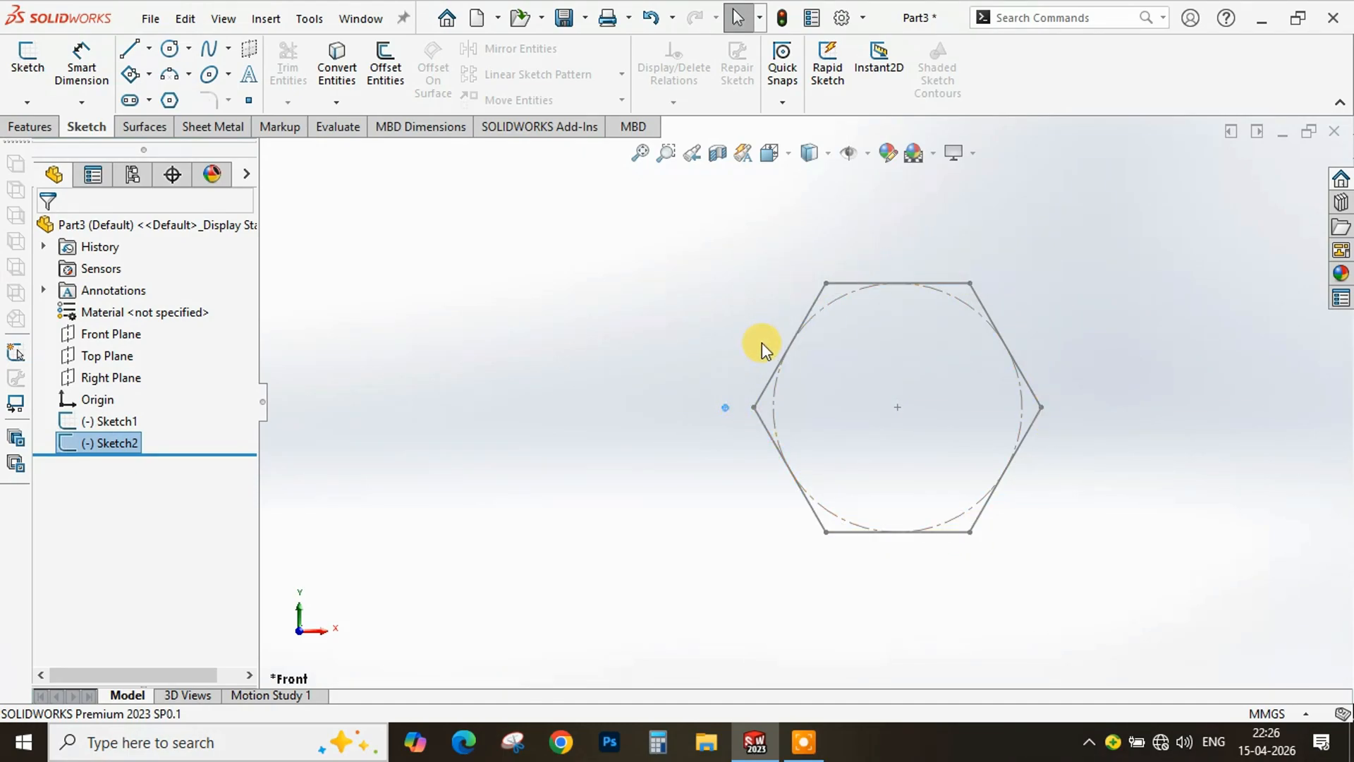
scroll(802, 404, "down", 3)
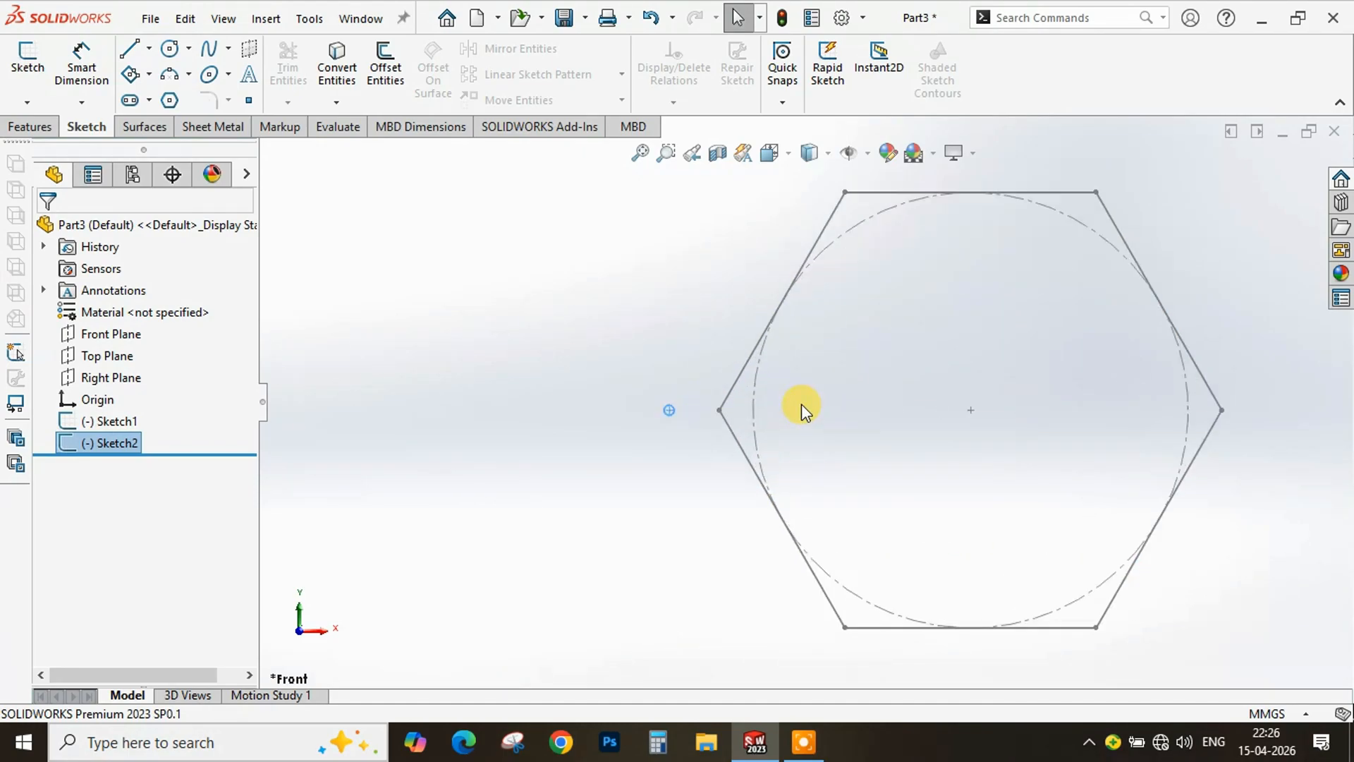
left_click(83, 423)
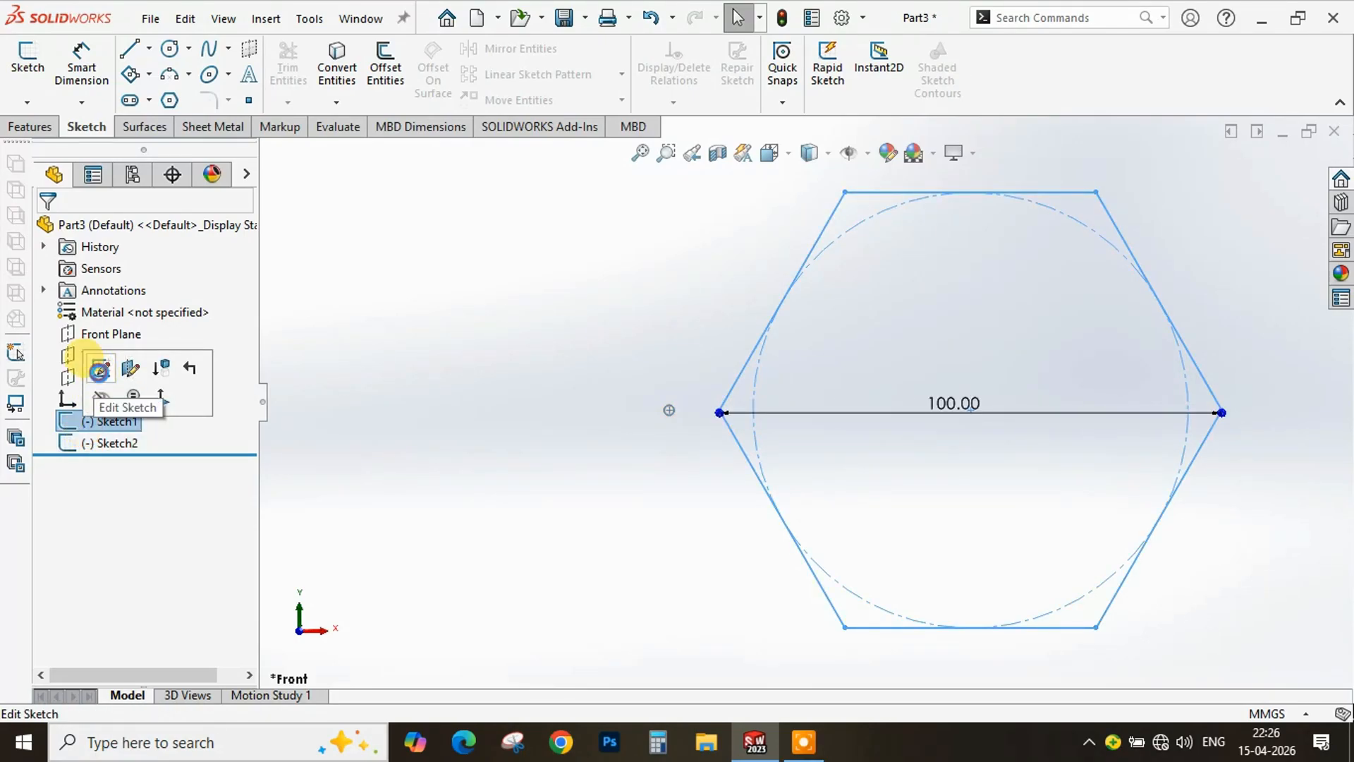
left_click(99, 368)
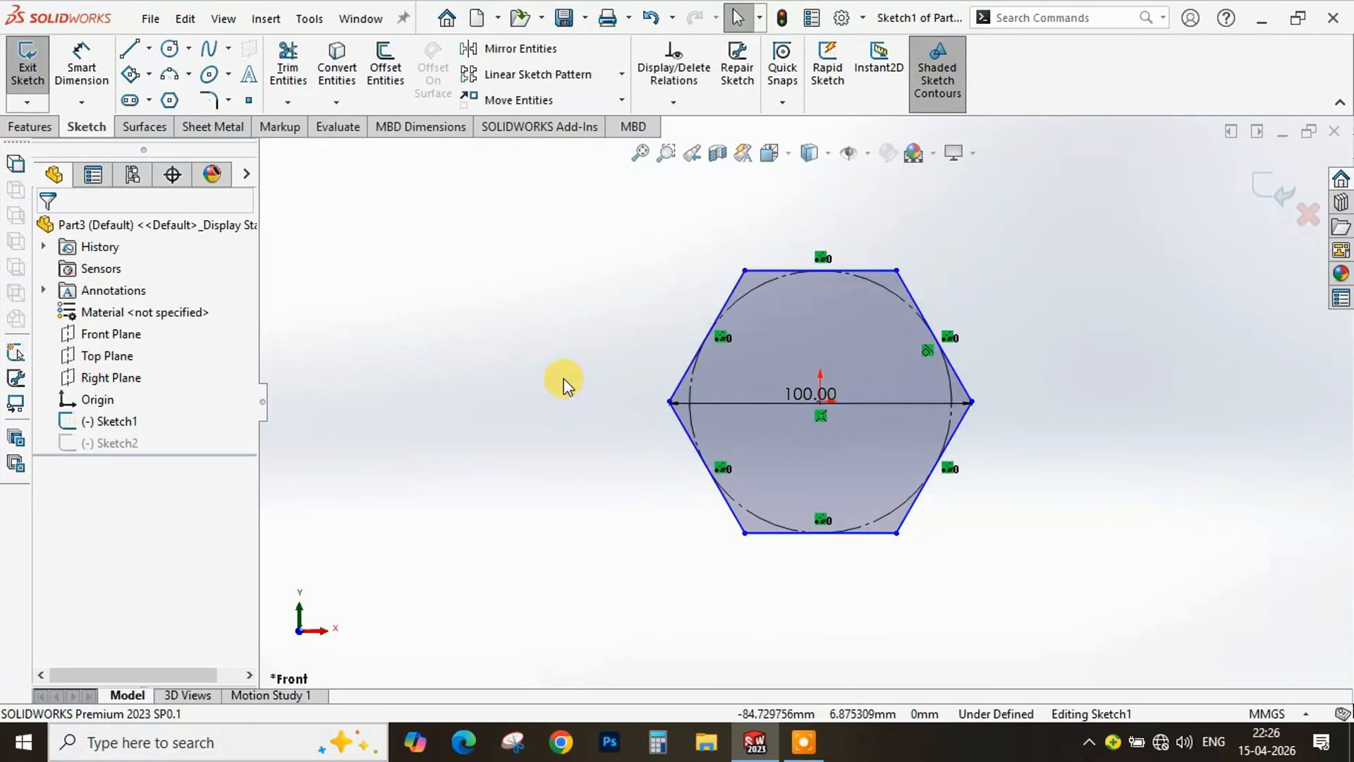
scroll(825, 356, "down", 2)
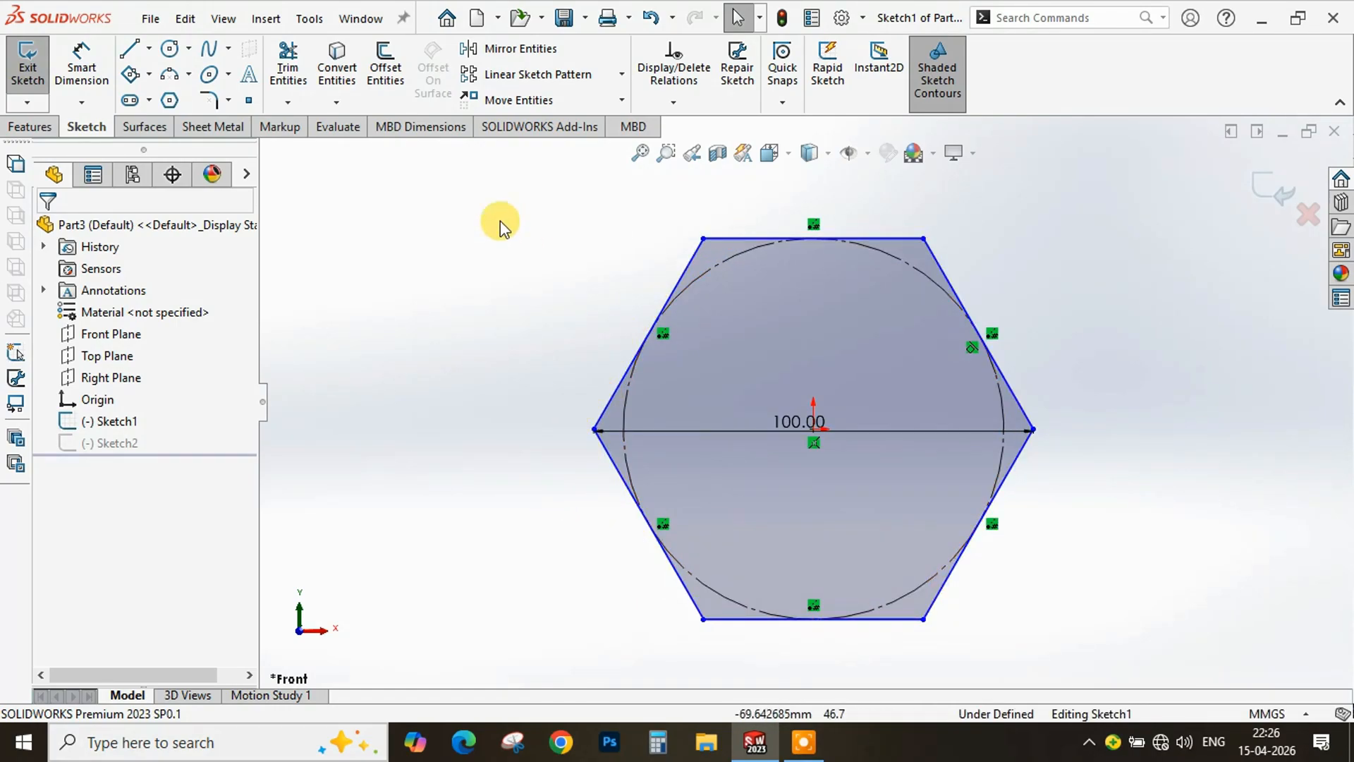
left_click(209, 99)
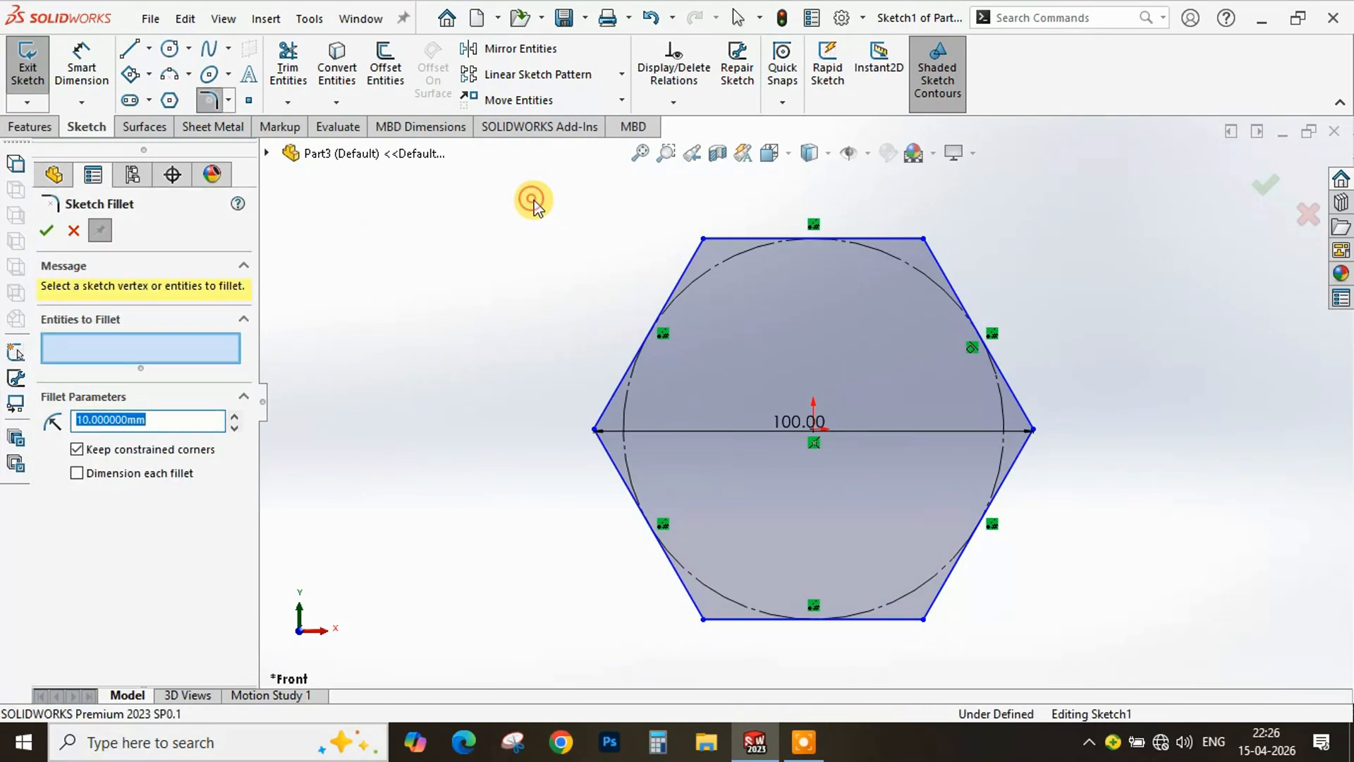
left_click_drag(533, 198, 1096, 654)
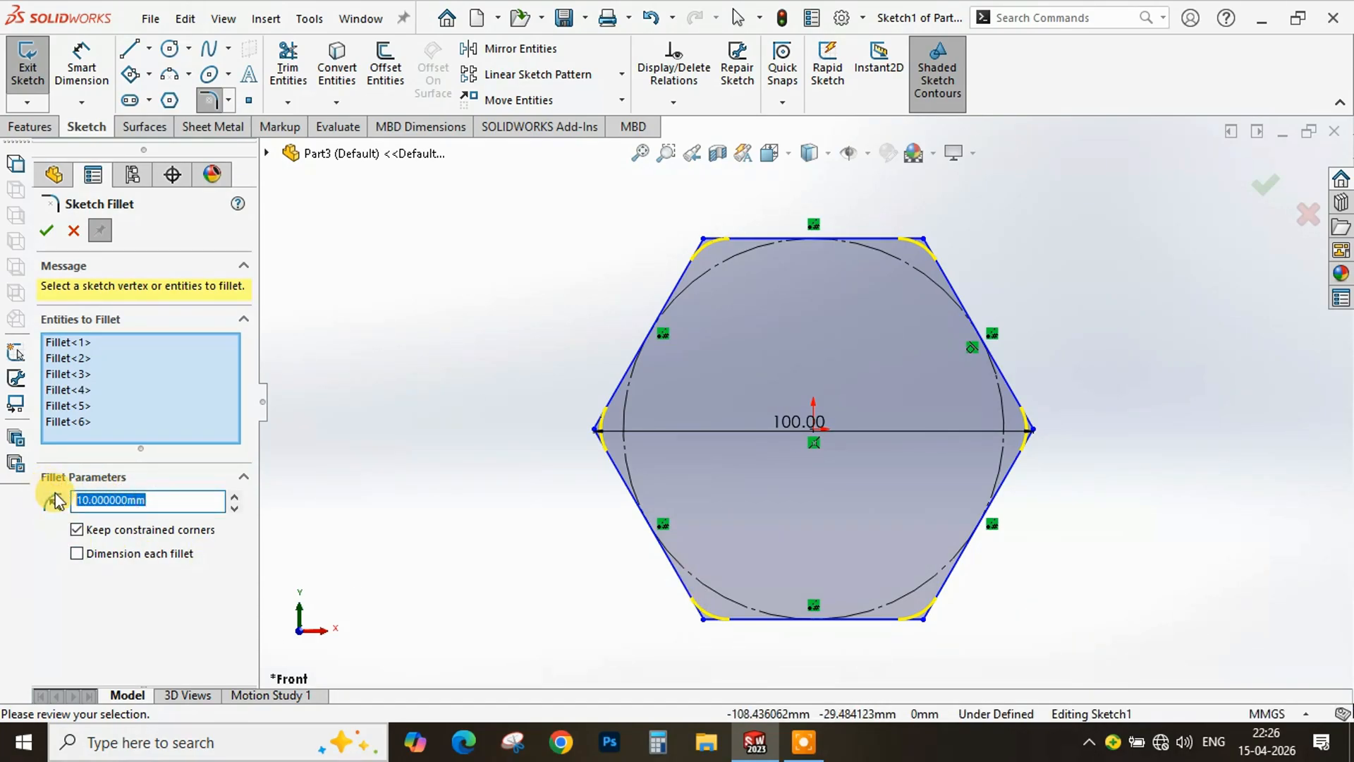
type("15")
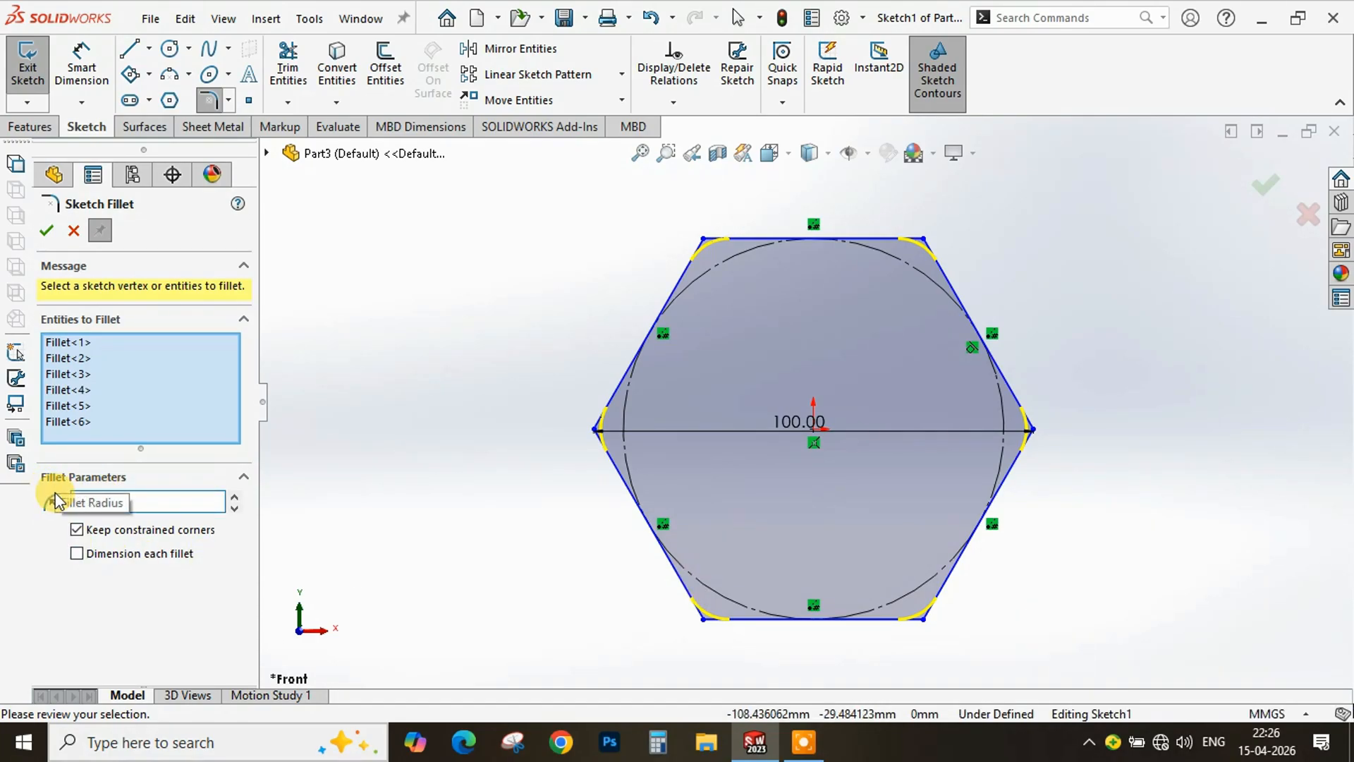
key("Return")
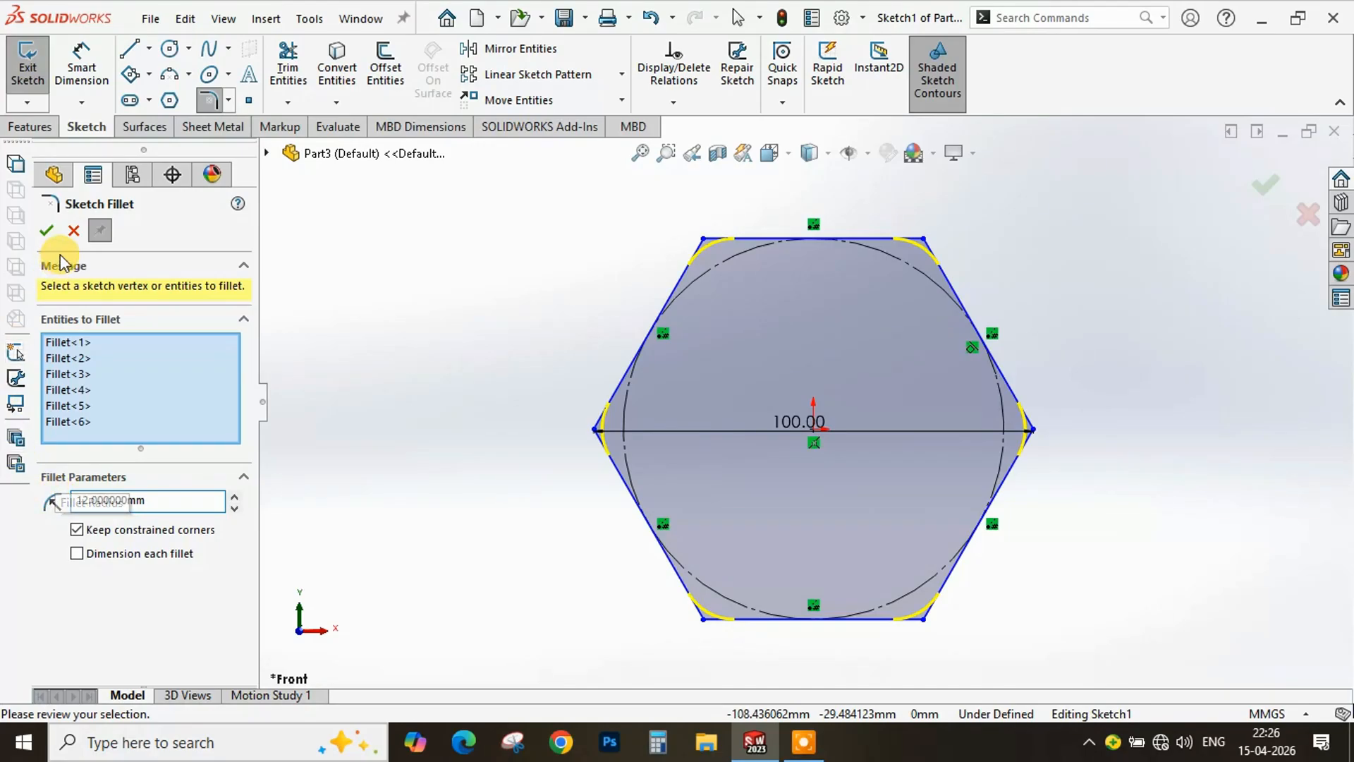
left_click(43, 230)
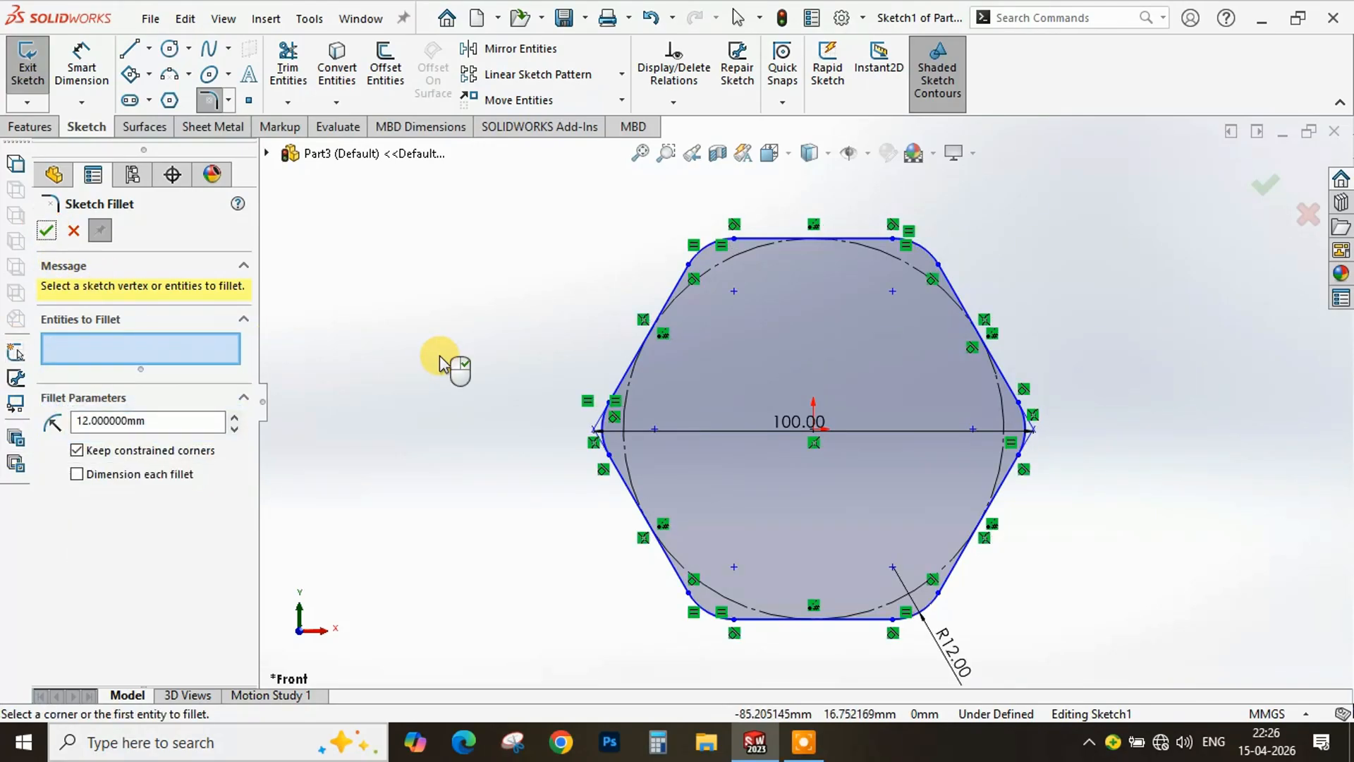
left_click(41, 234)
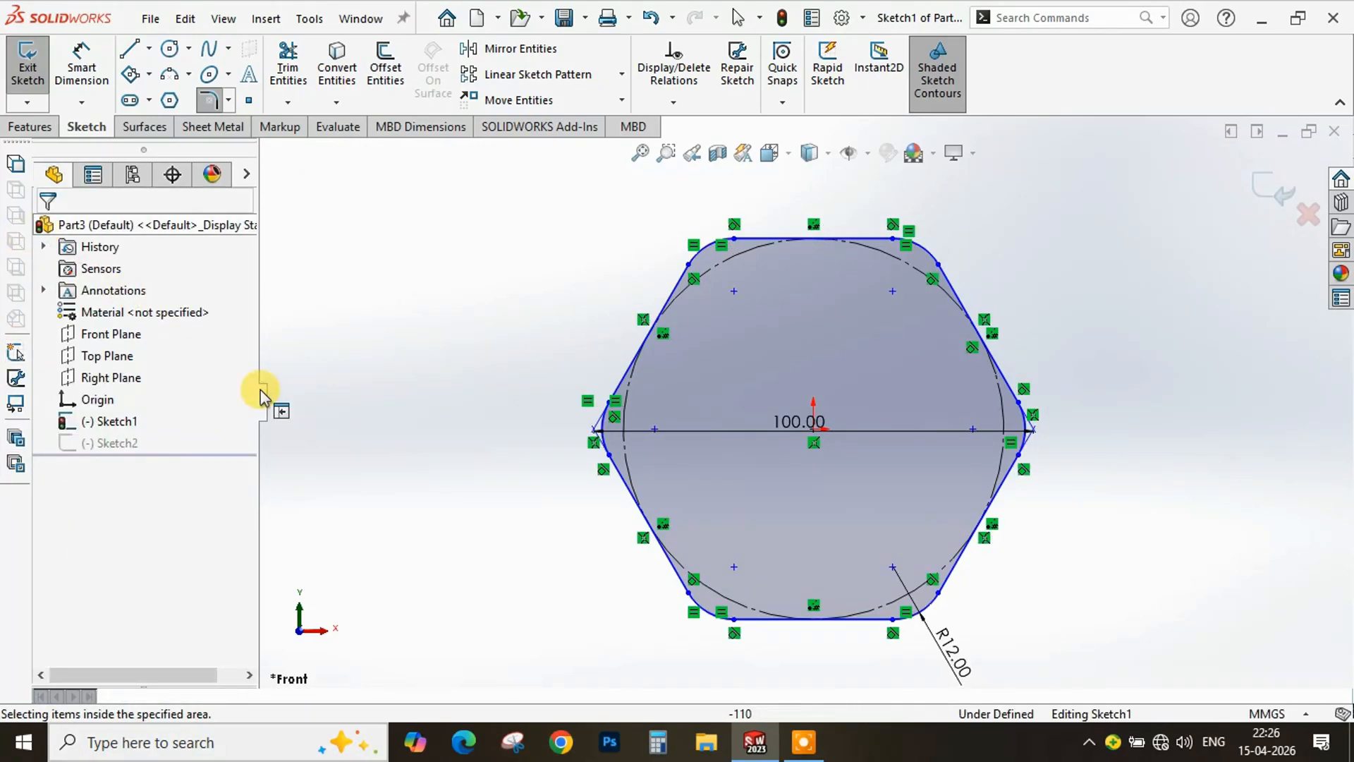
left_click(1273, 194)
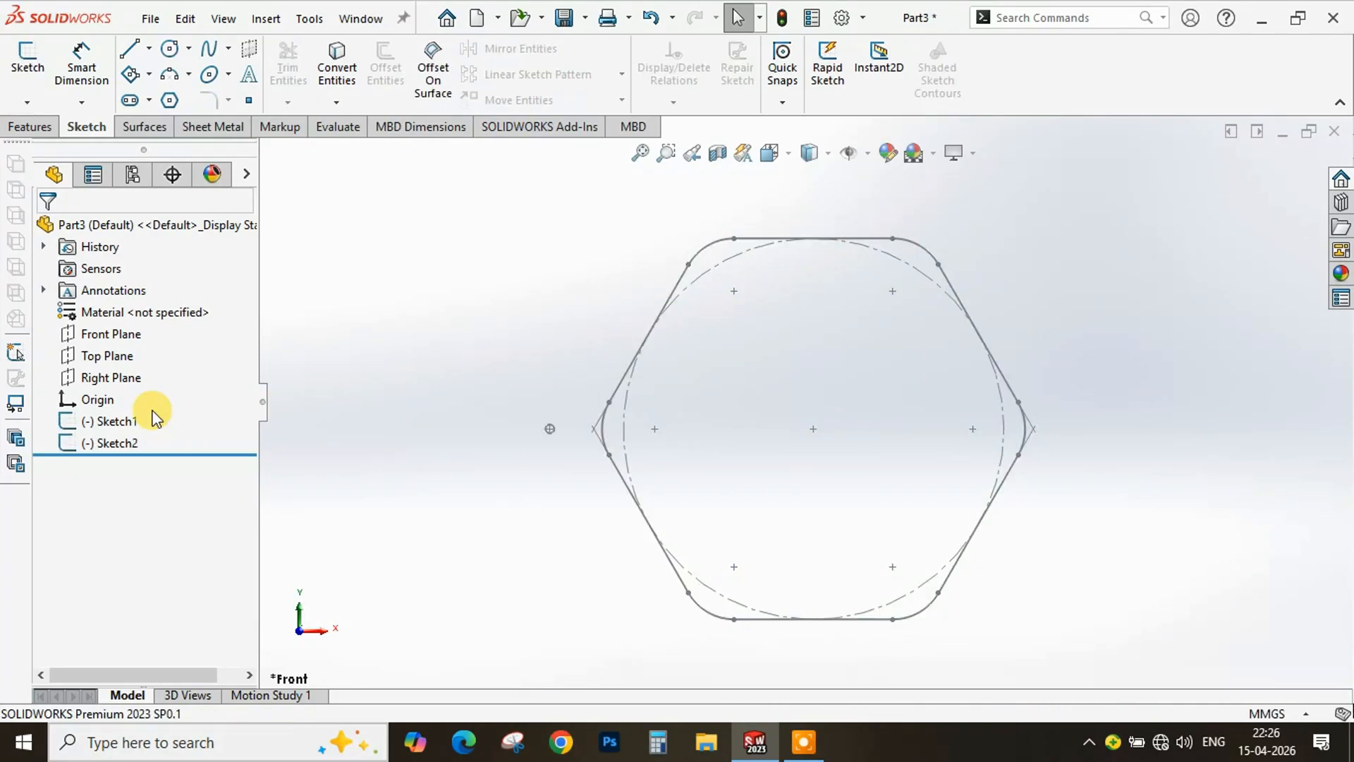
left_click(102, 424)
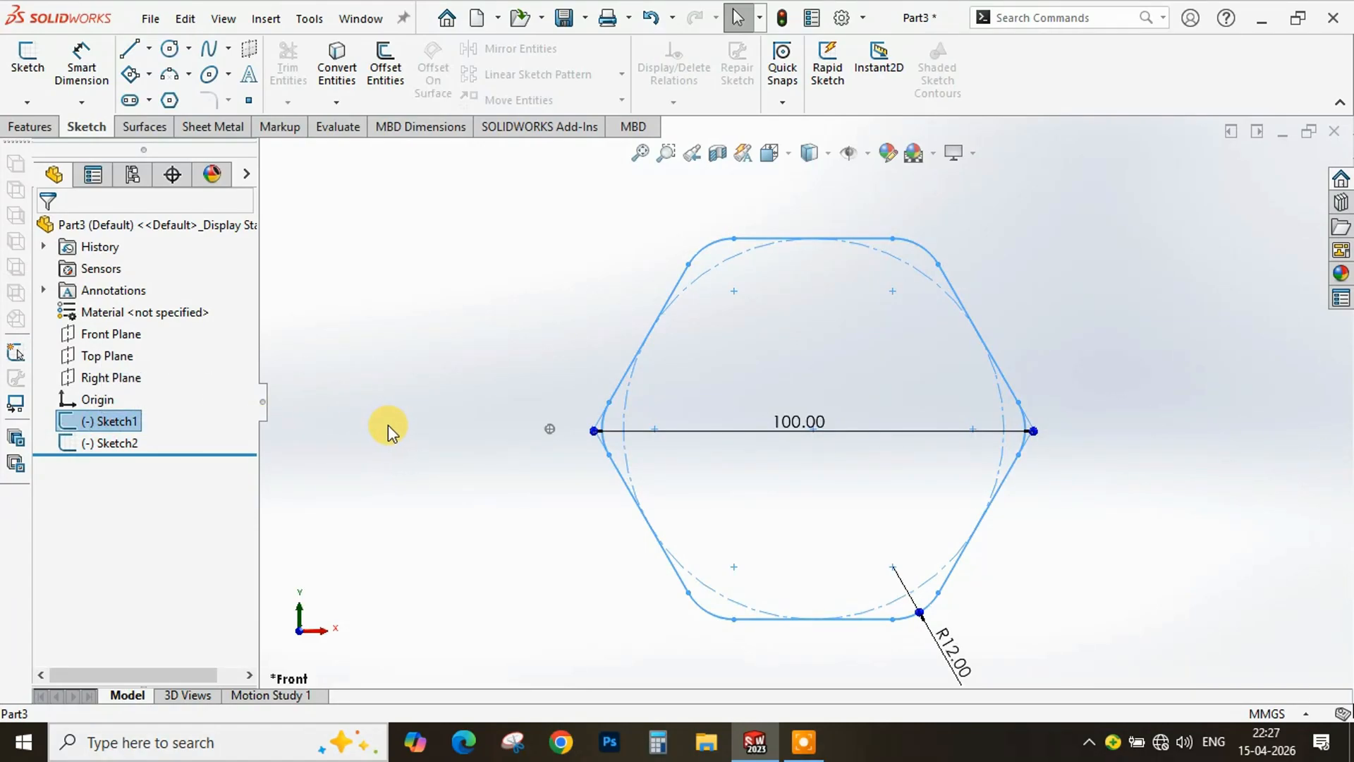
left_click(116, 443)
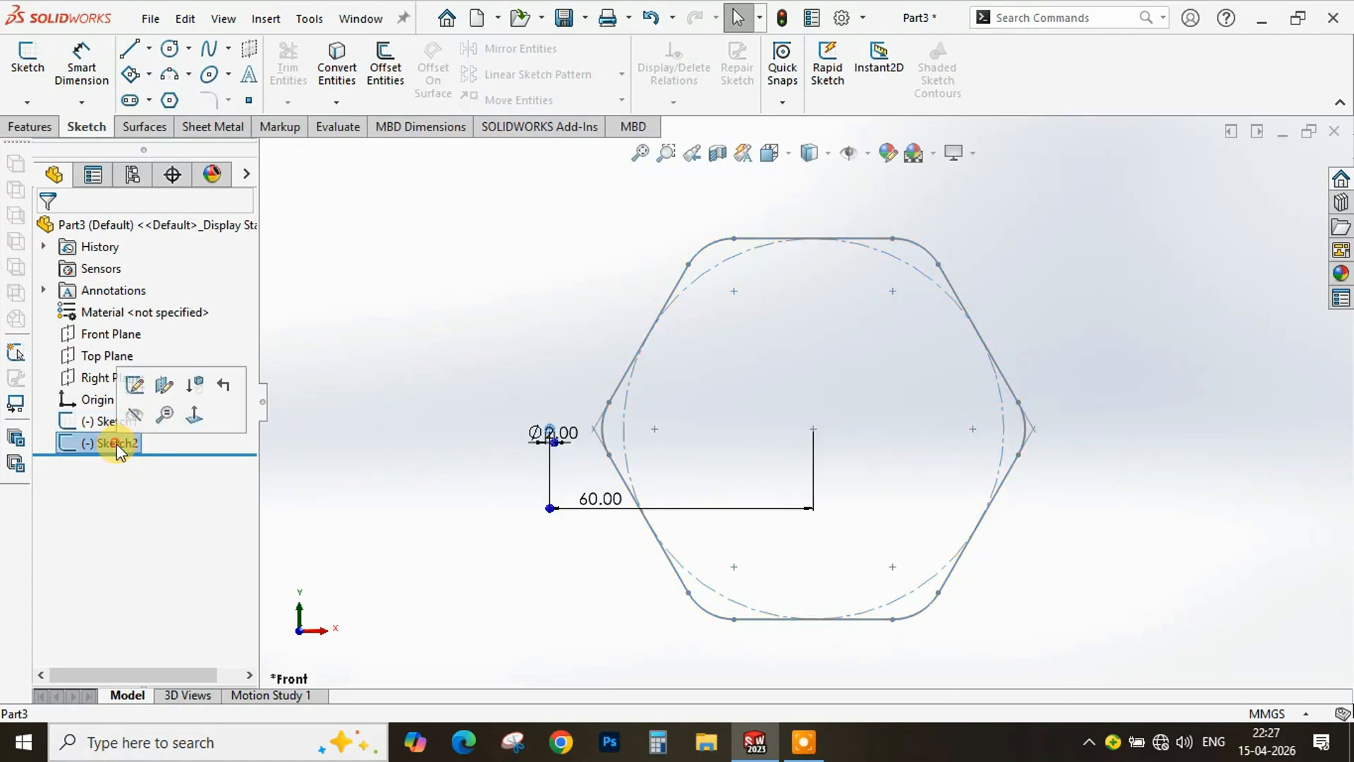
left_click(409, 502)
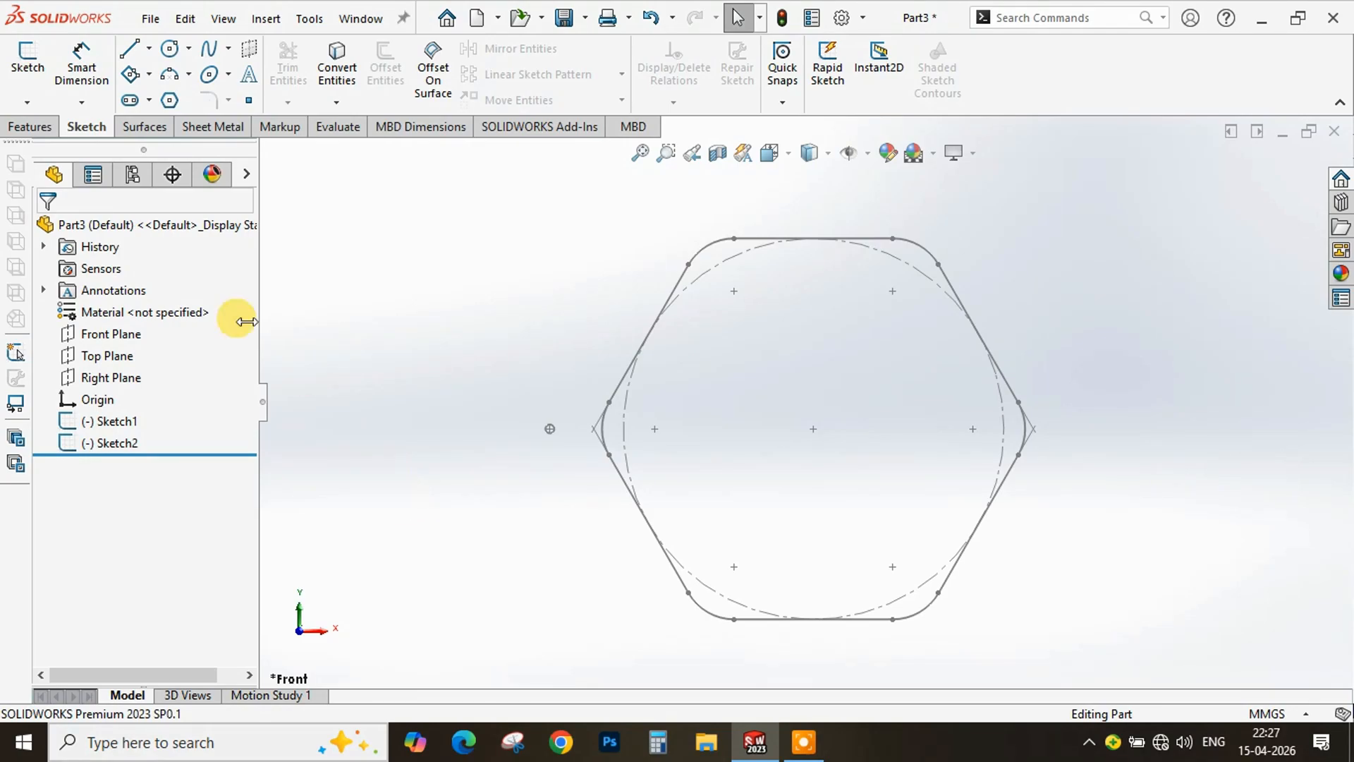
Start a Swept Boss/Base with the 2 mm circle sketch as profile and the rounded hexagon sketch as path
left_click(25, 128)
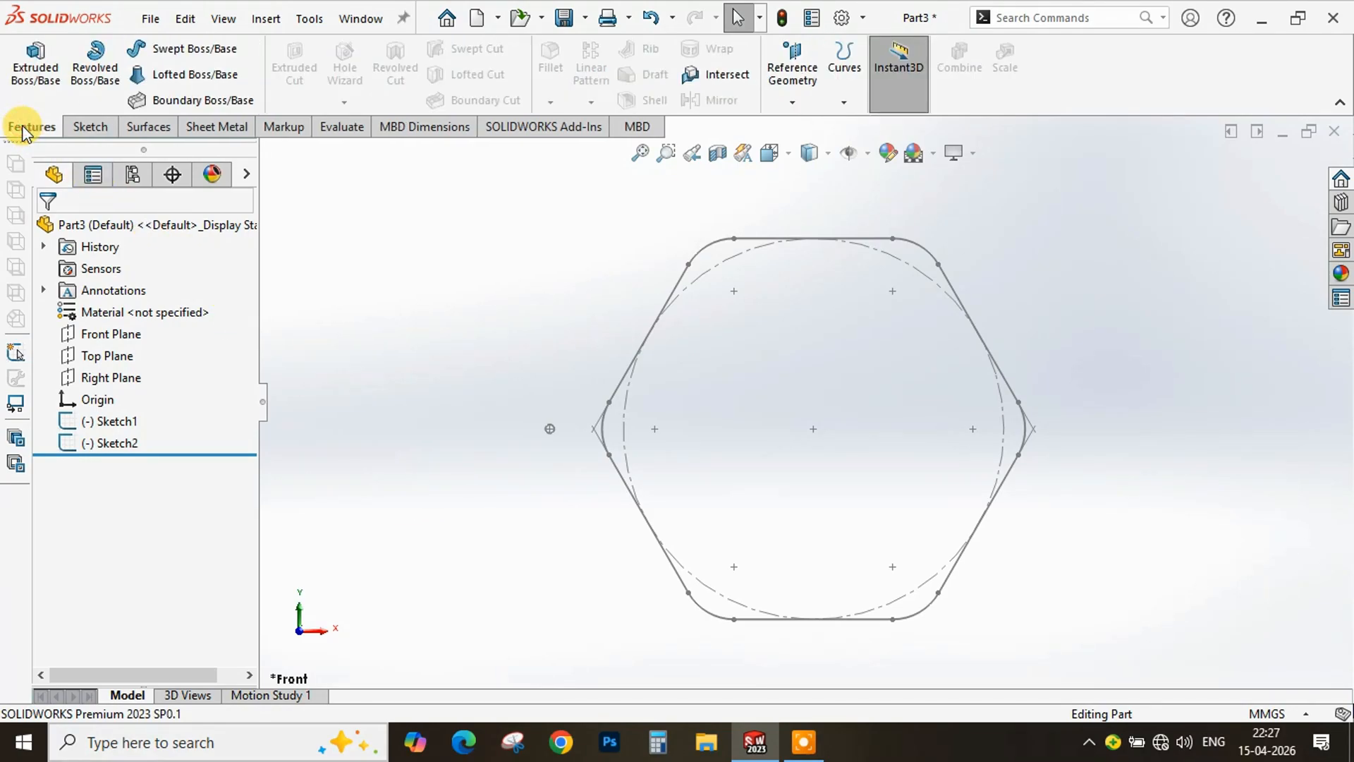
left_click(186, 48)
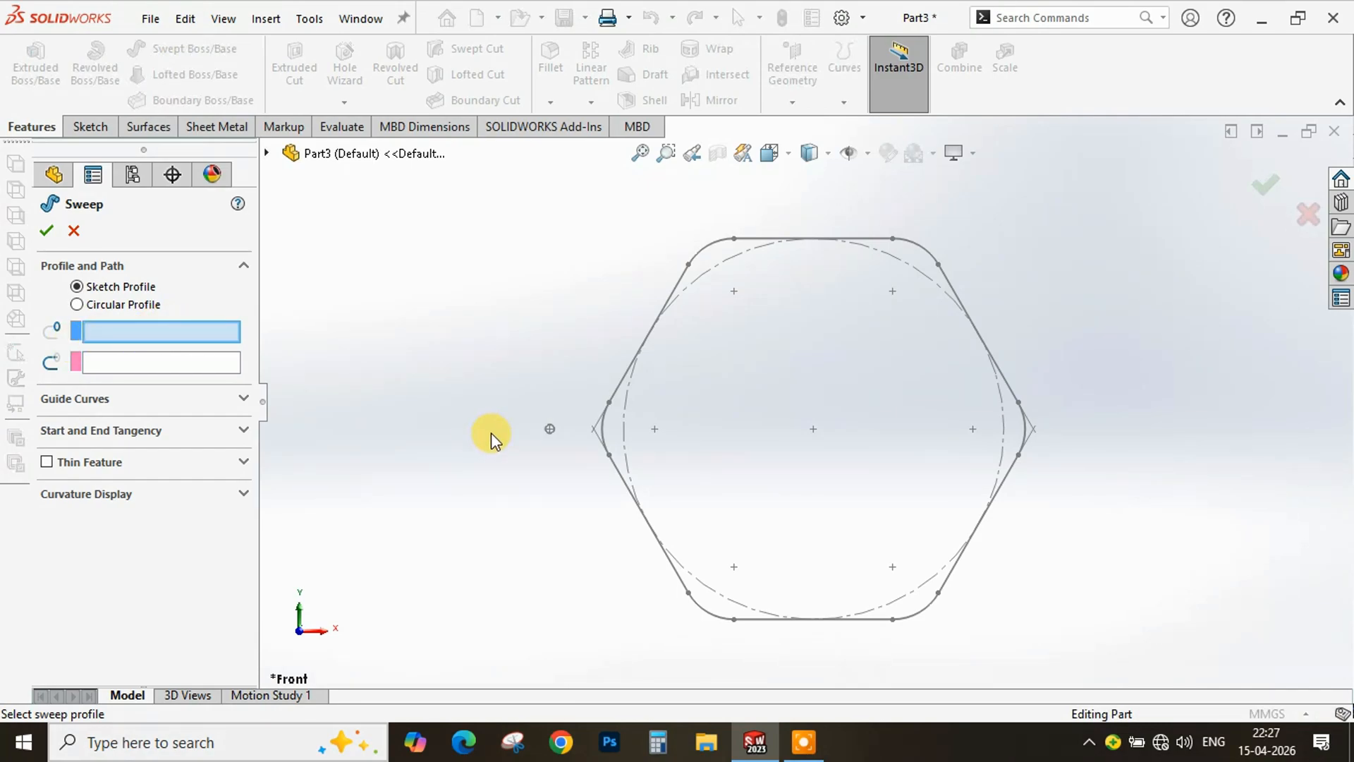
scroll(593, 442, "down", 5)
left_click(583, 383)
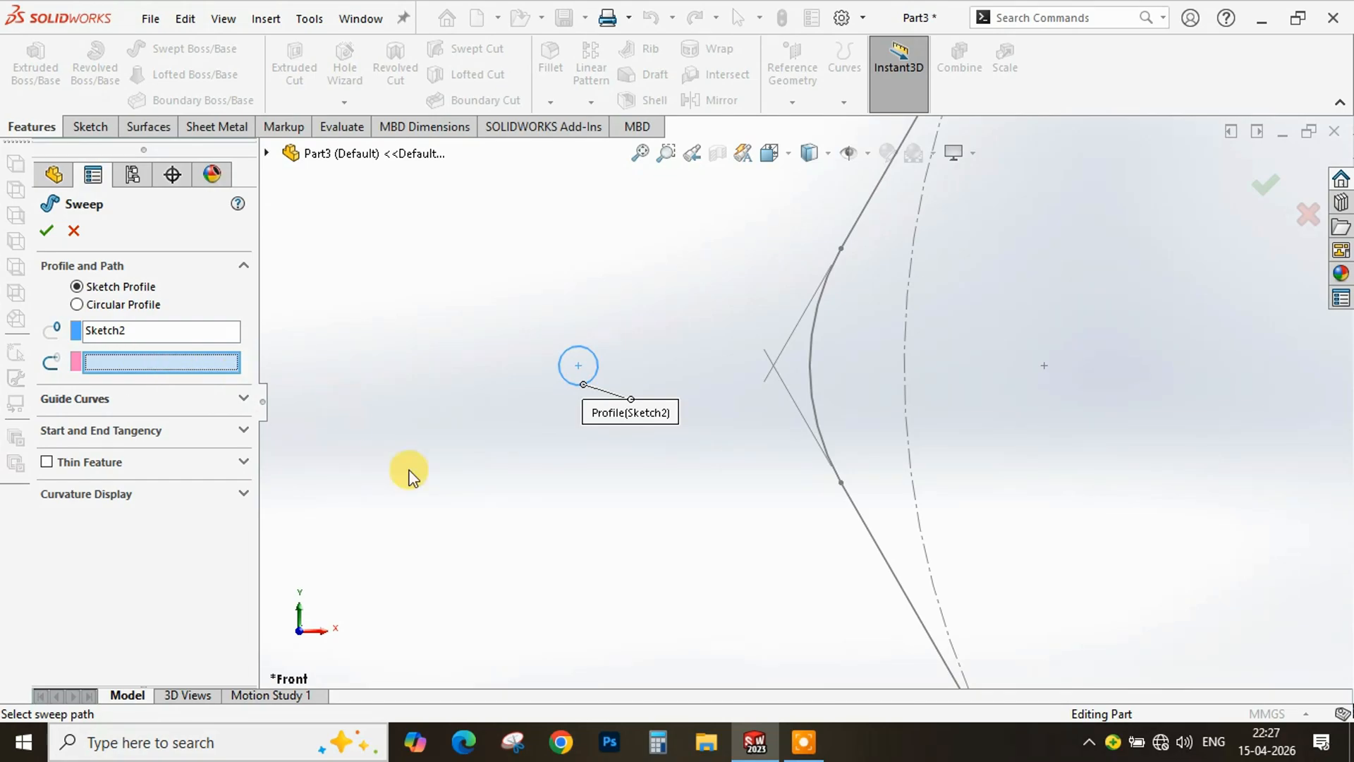
scroll(700, 490, "up", 9)
scroll(933, 364, "down", 2)
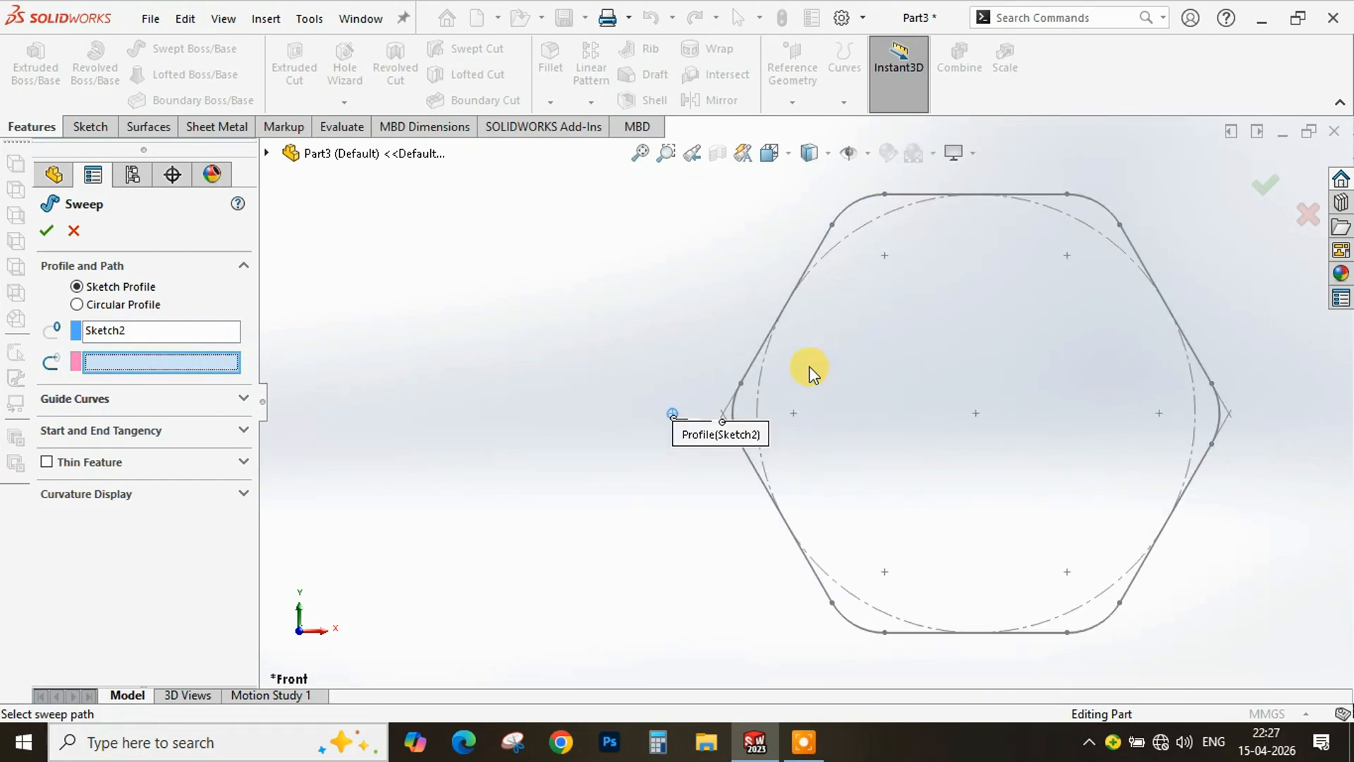
left_click(752, 369)
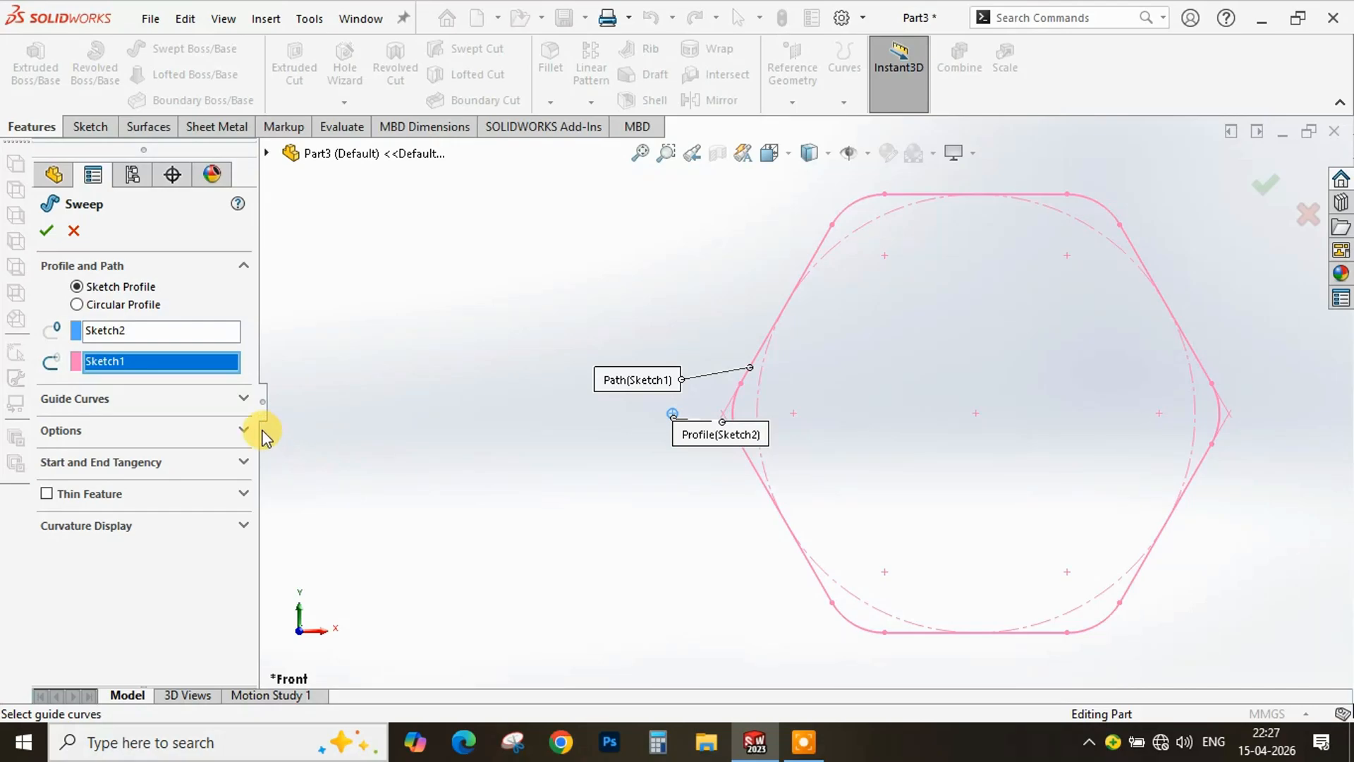
Set the sweep's profile orientation to Follow Path and its profile twist to Specify Twist Value, controlled in revolutions
left_click(243, 431)
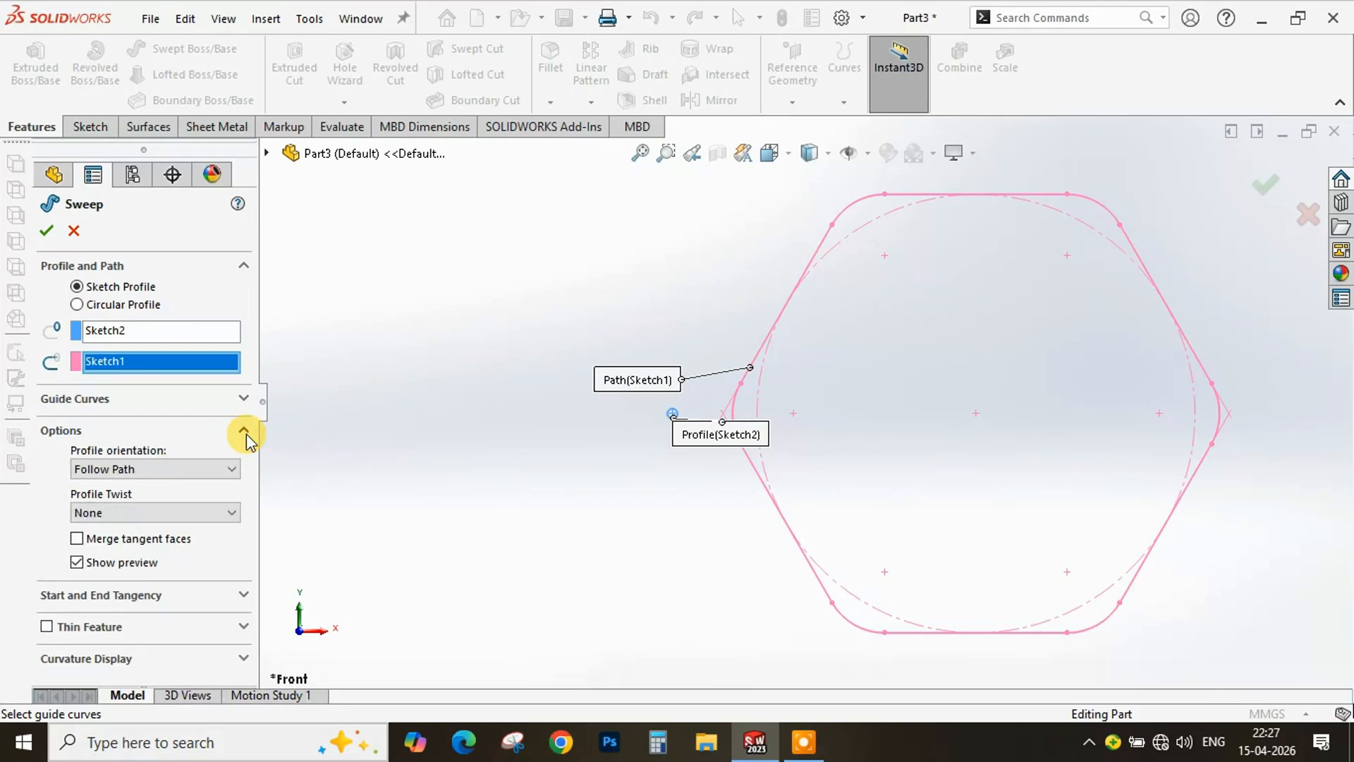
left_click(229, 469)
left_click(171, 487)
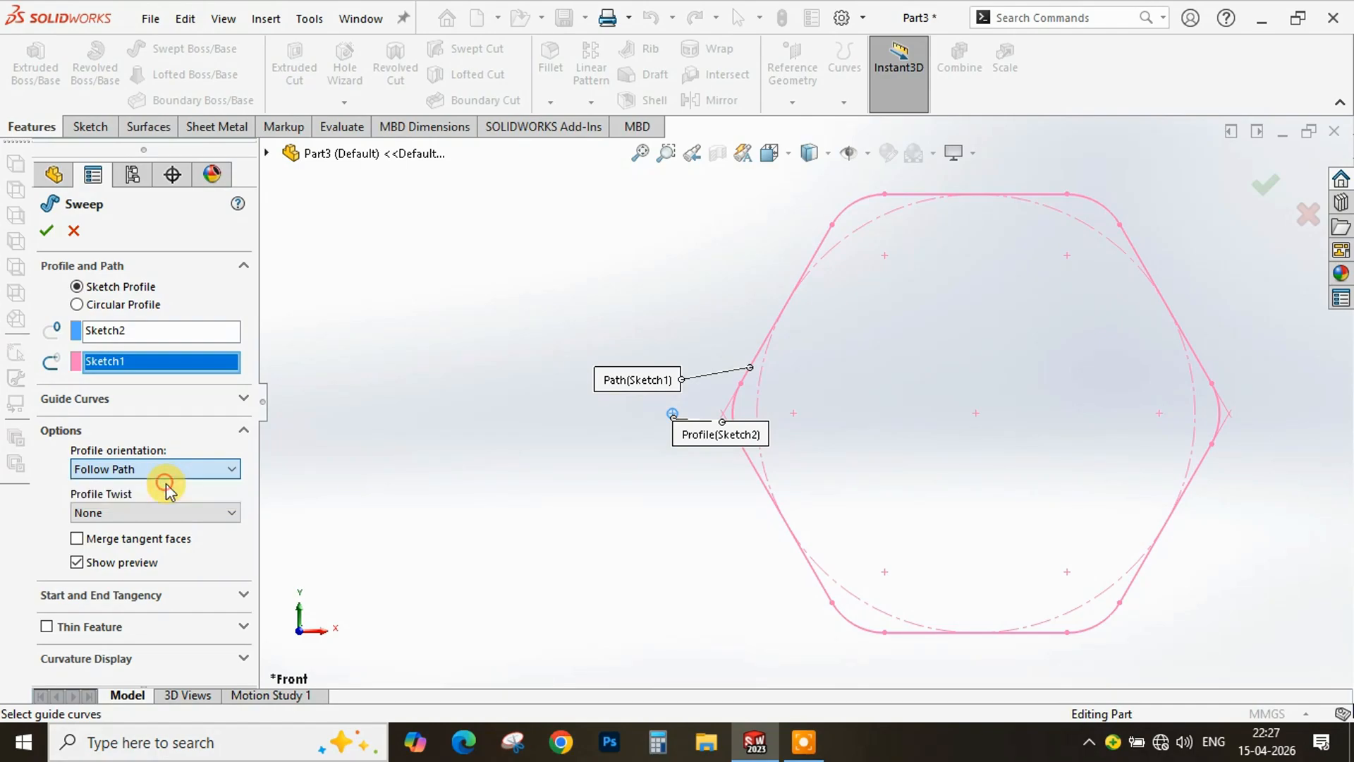
left_click(232, 513)
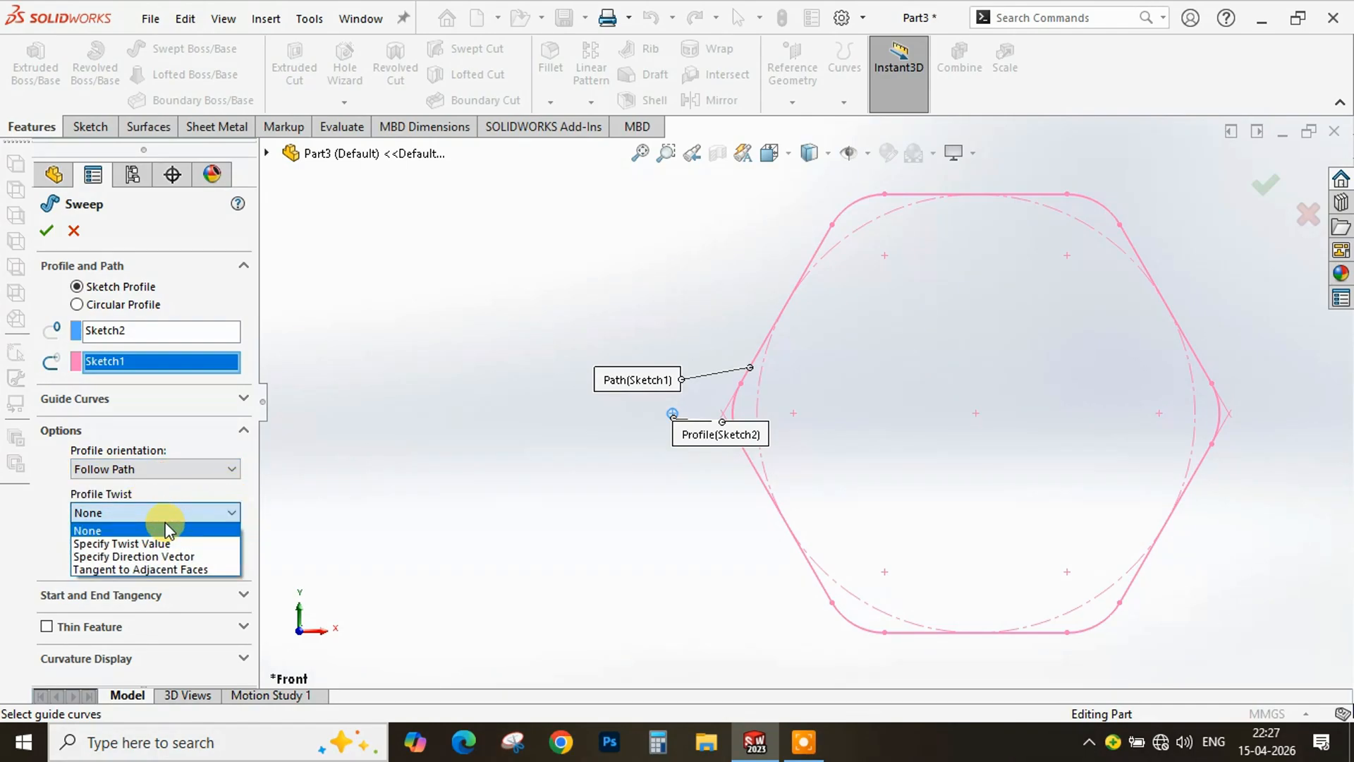
left_click(161, 544)
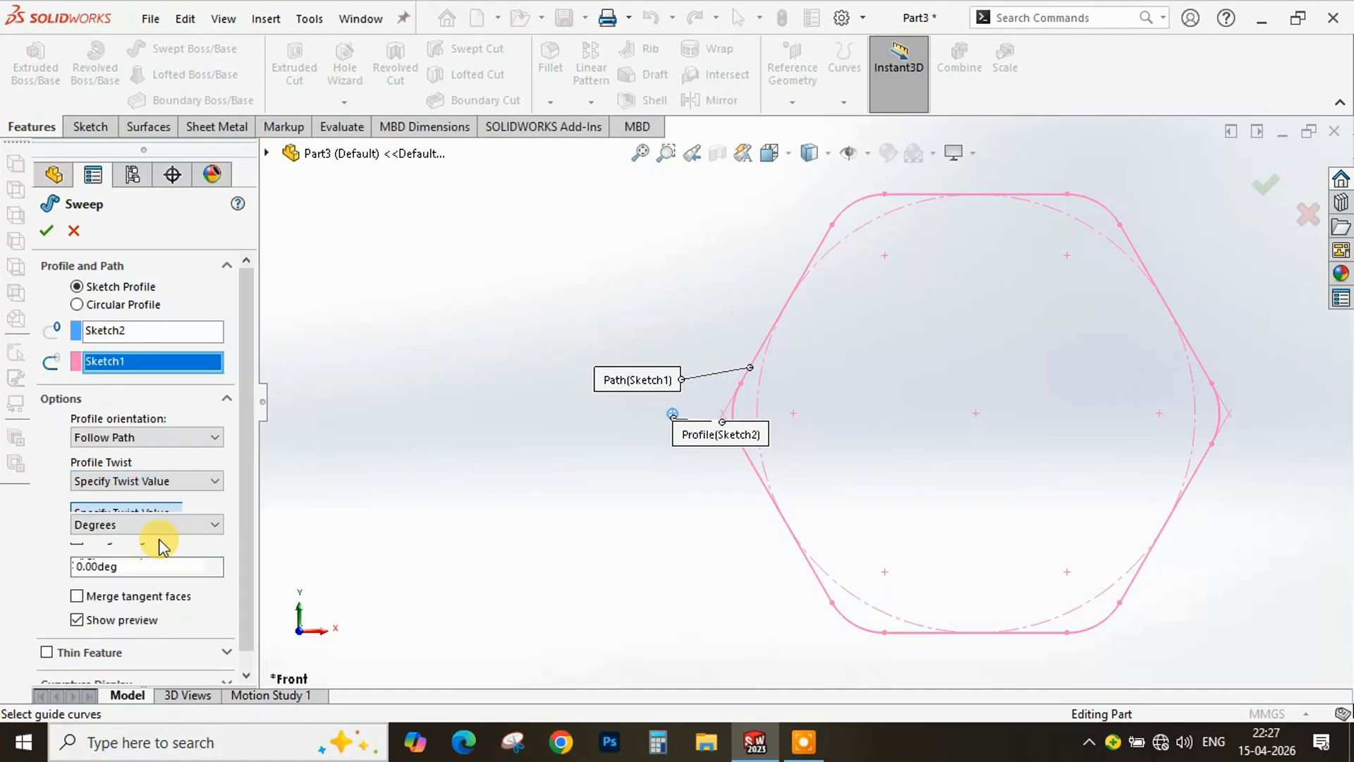
left_click(206, 530)
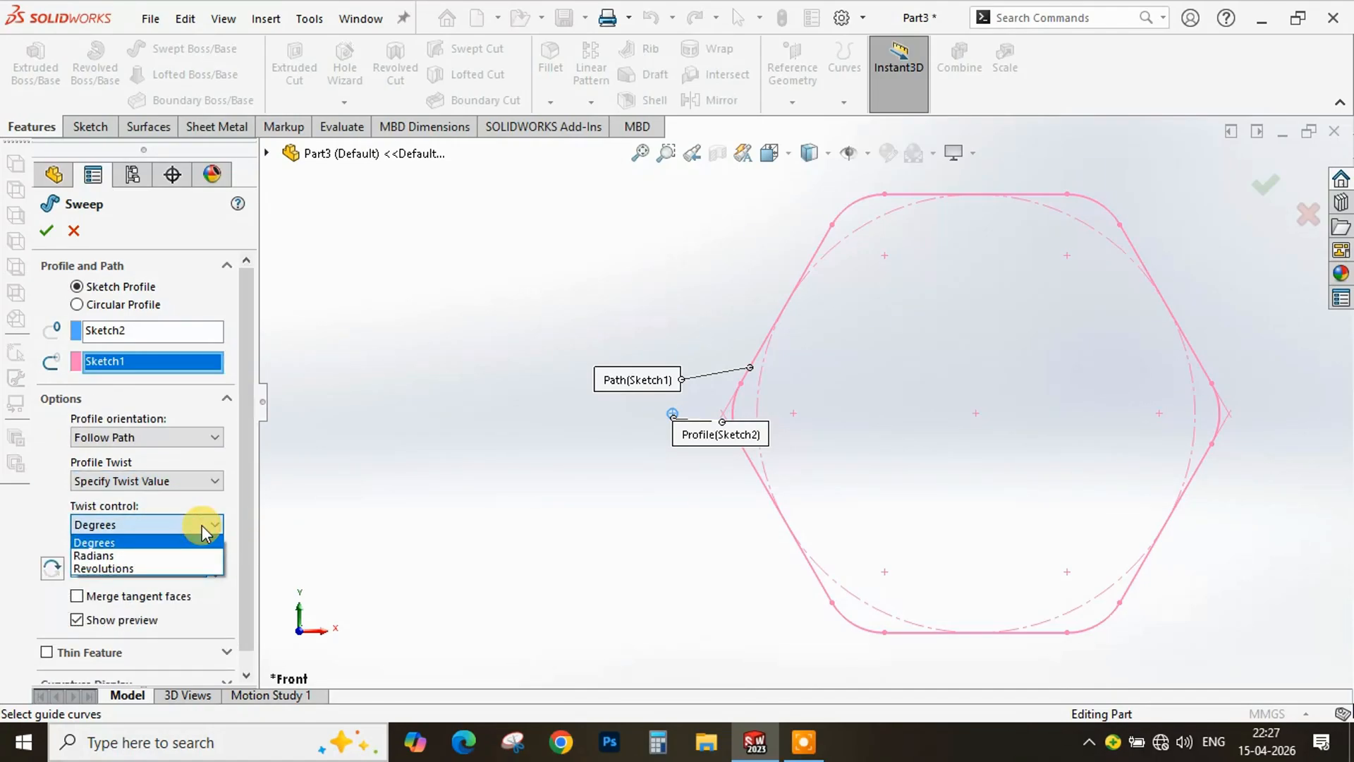
left_click(120, 569)
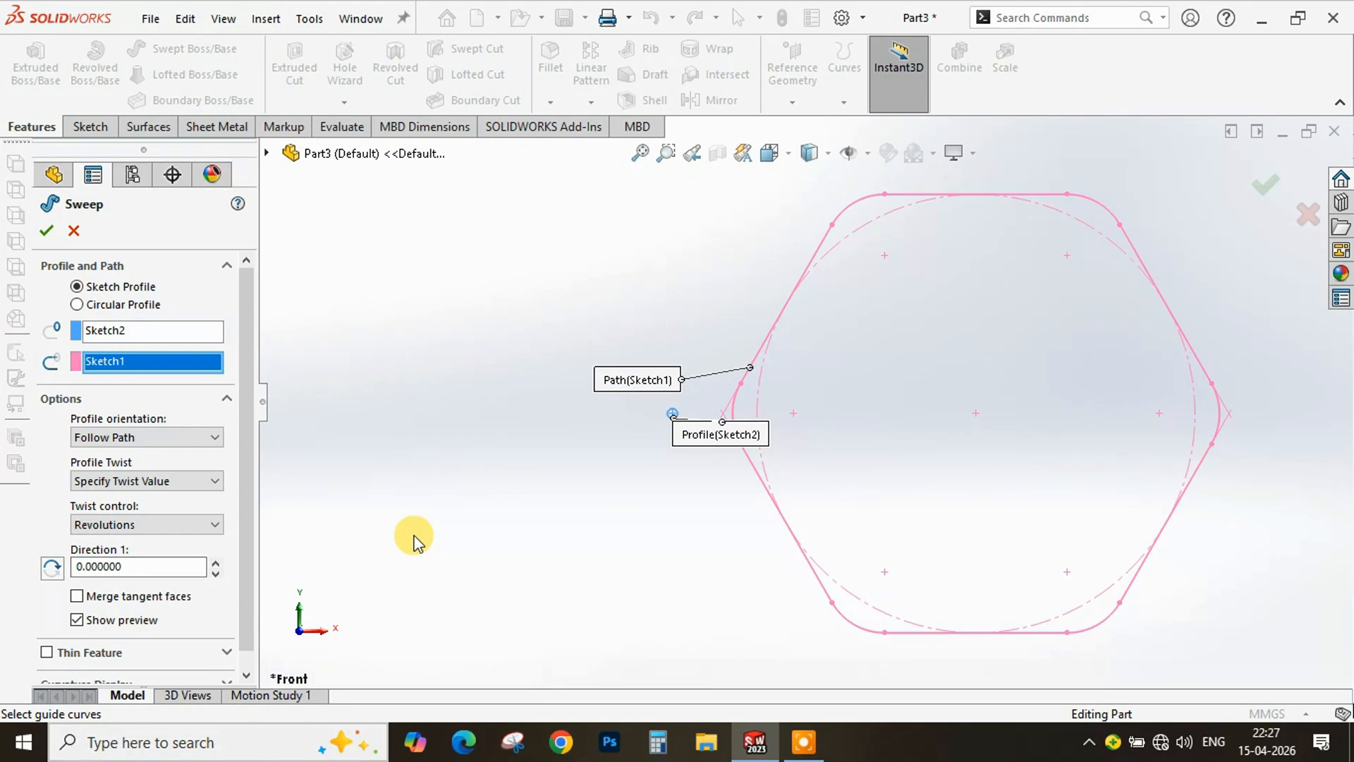
Set the sweep's twist to 50 revolutions and inspect the coil preview around the hexagon
left_click_drag(125, 567, 55, 548)
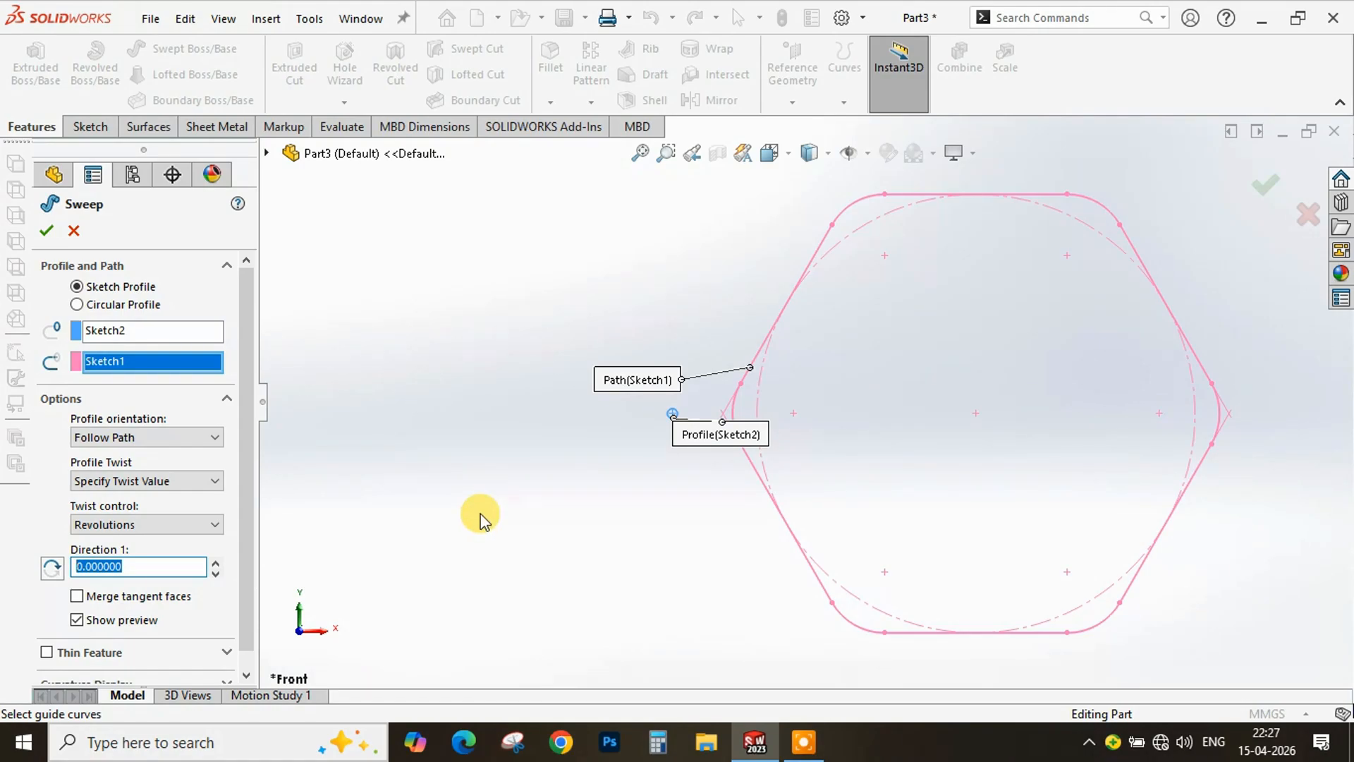
type("50")
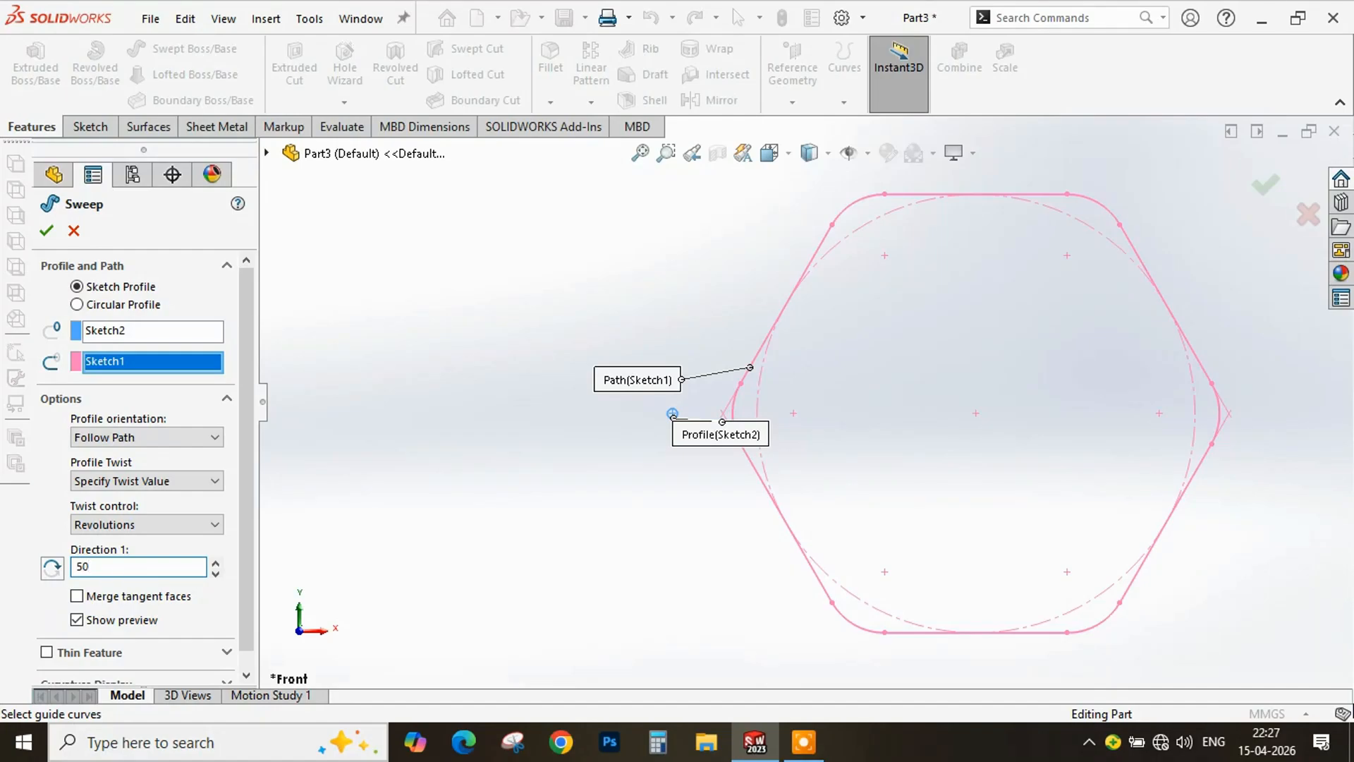
left_click(465, 497)
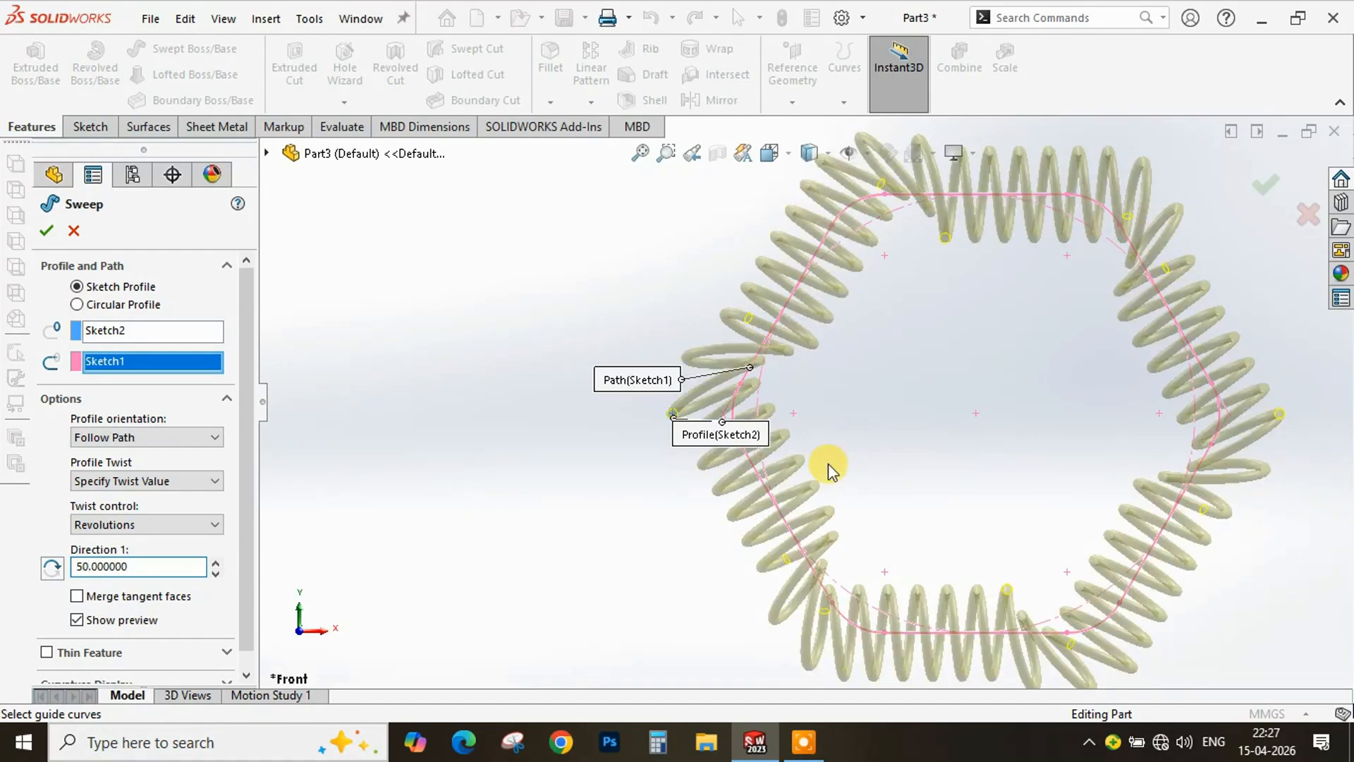
scroll(865, 425, "up", 4)
scroll(908, 393, "down", 4)
scroll(908, 394, "up", 2)
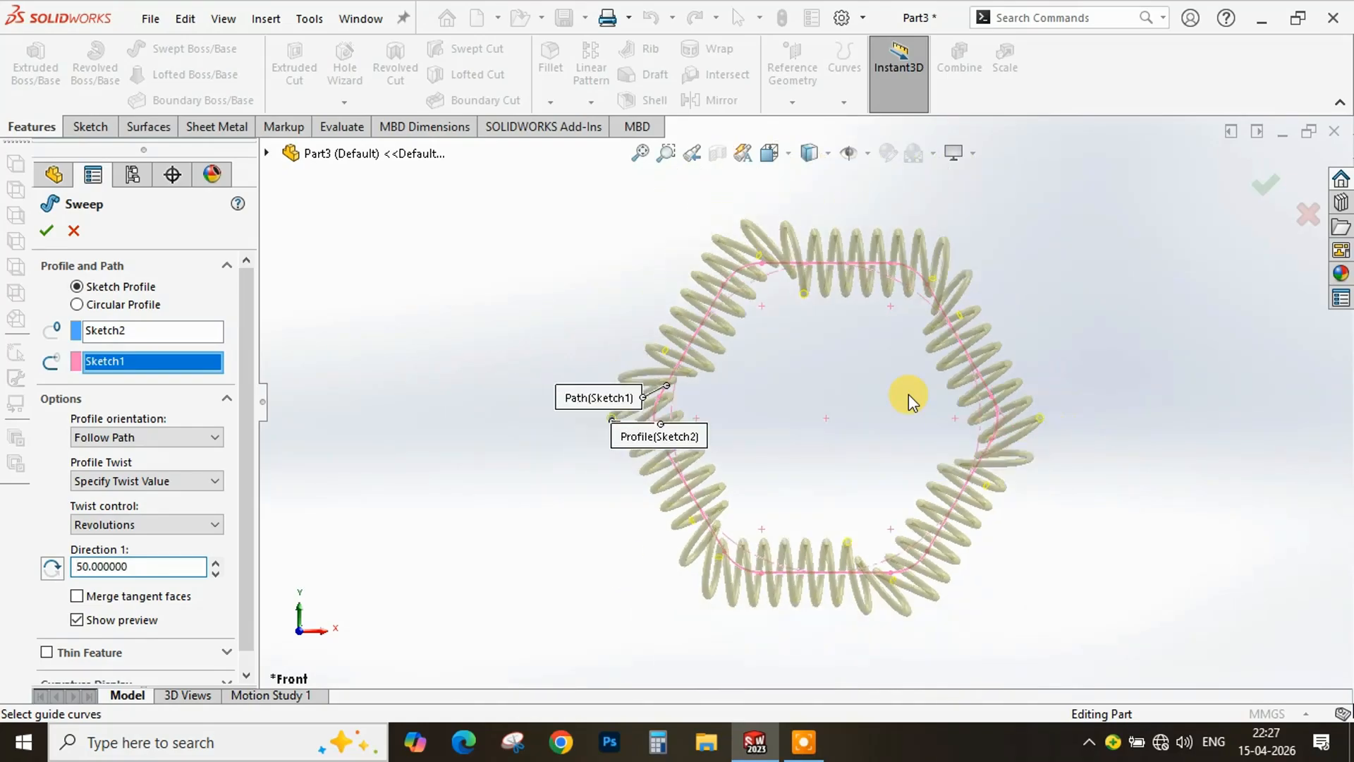
scroll(814, 390, "down", 1)
scroll(814, 391, "up", 1)
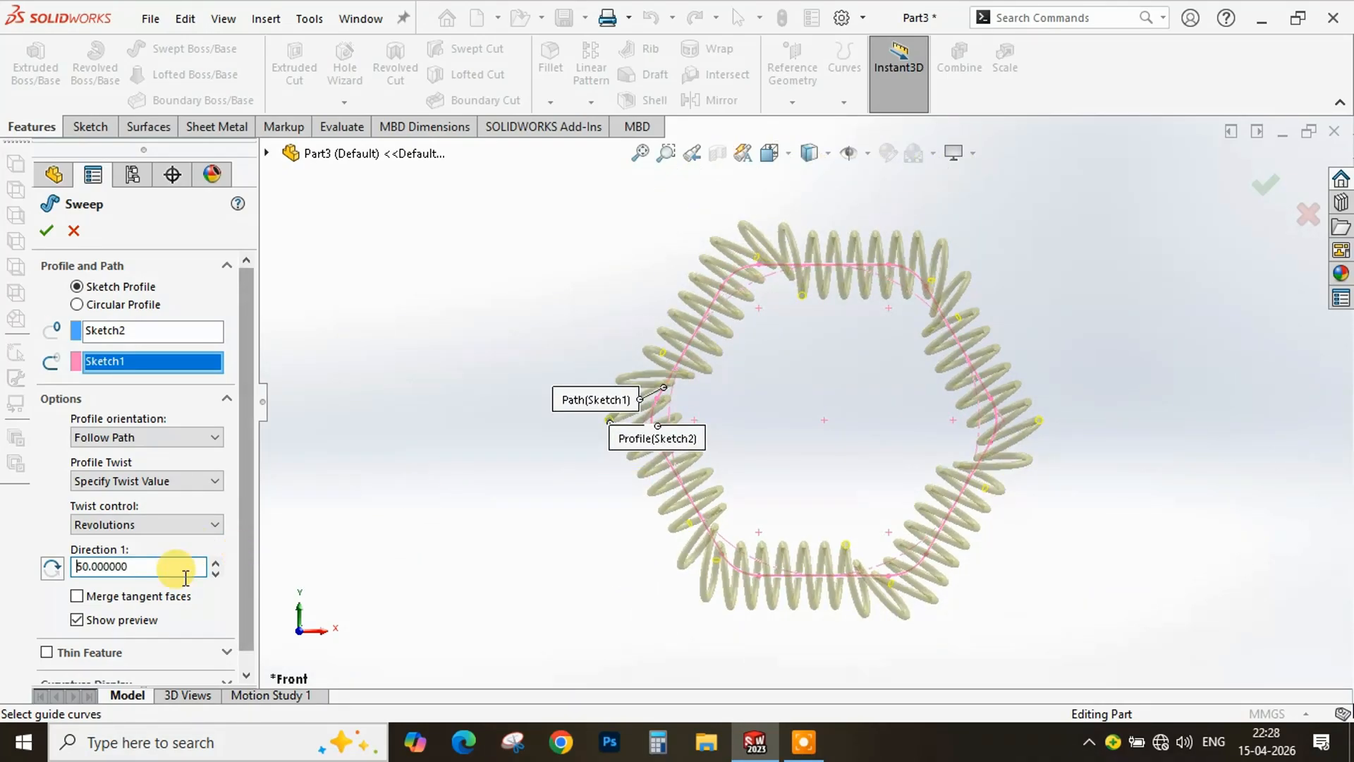
Set the sweep's twist to 30 revolutions and accept the feature
double_click(134, 566)
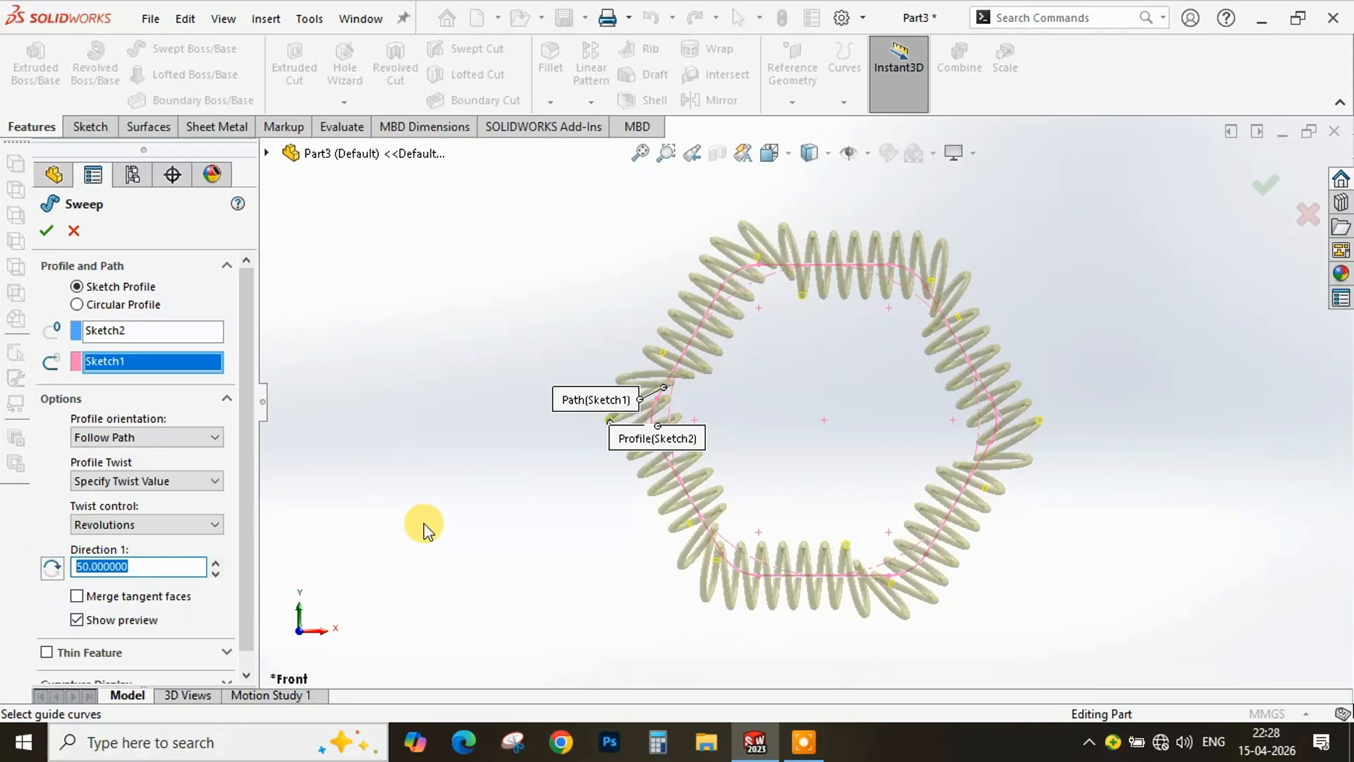
type("30")
left_click(407, 508)
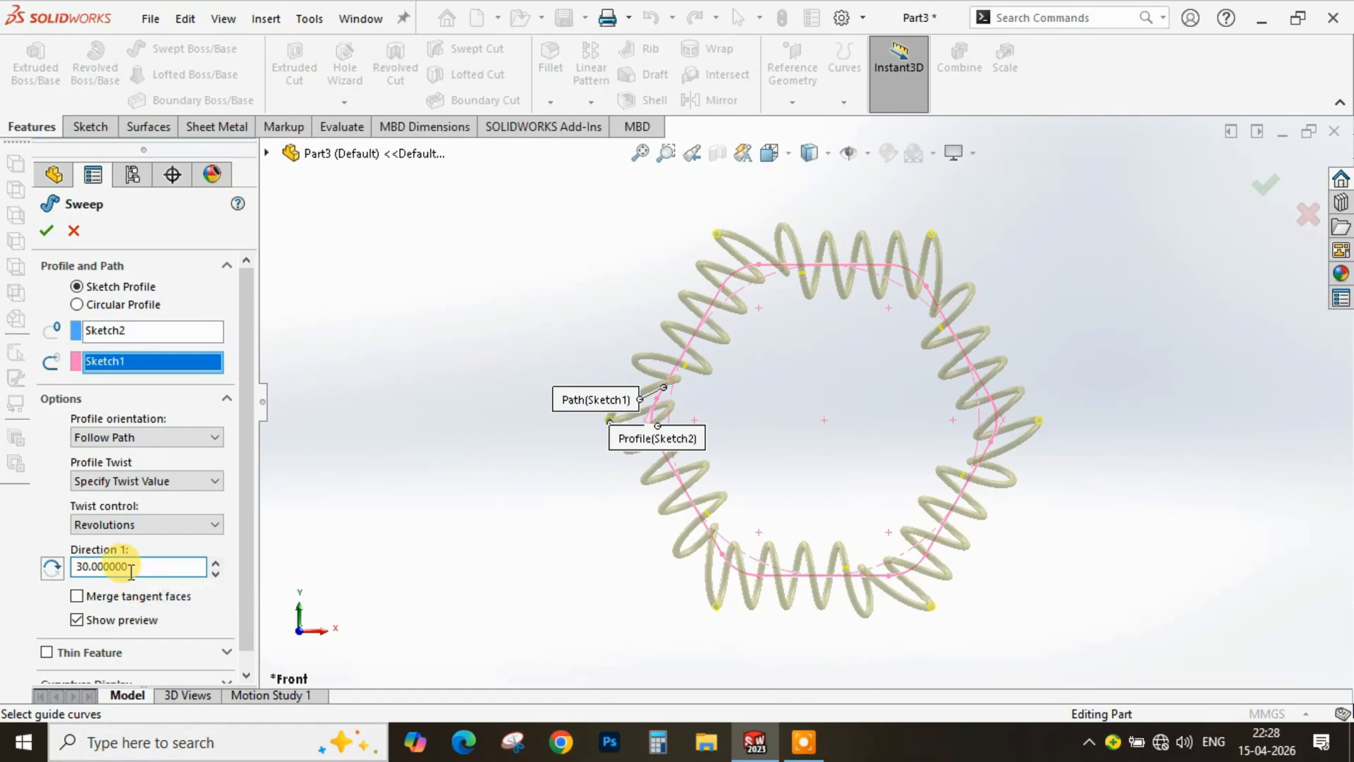
left_click(47, 231)
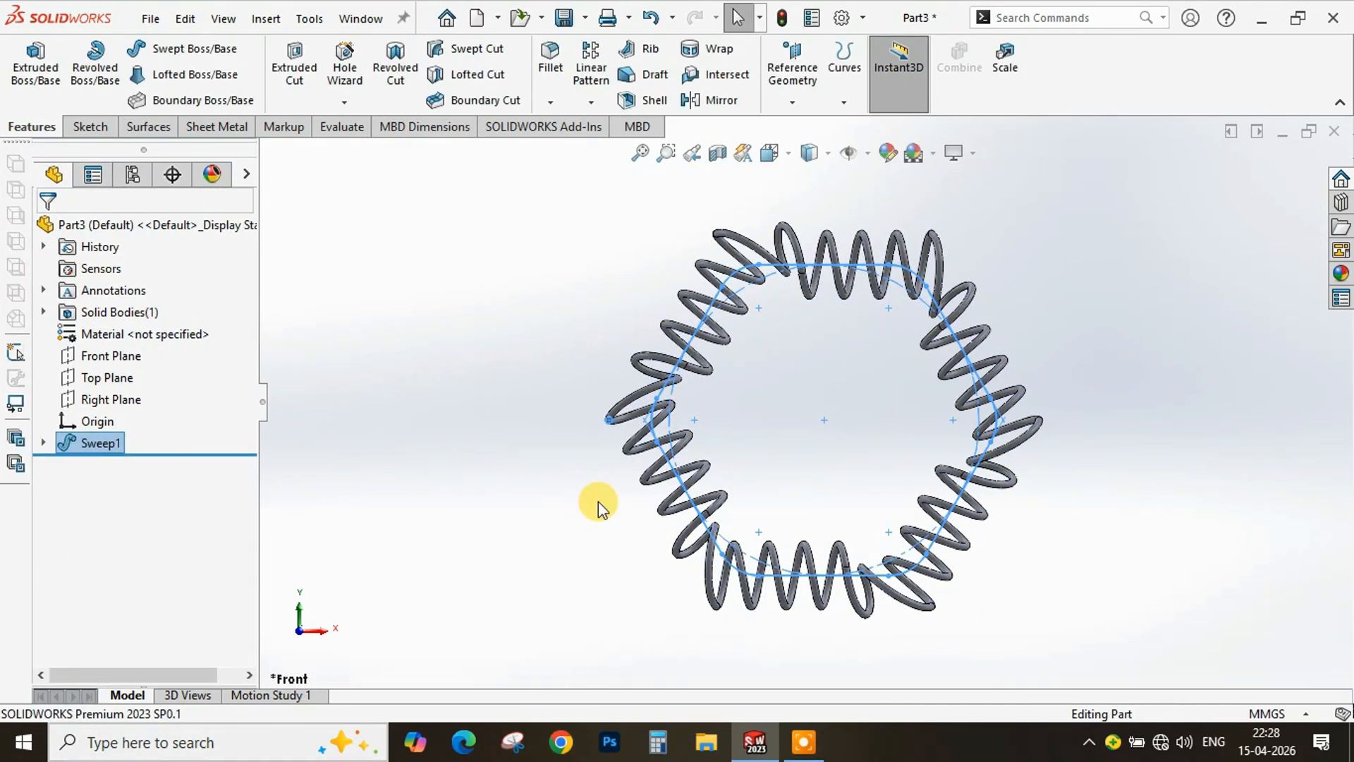
left_click(809, 391)
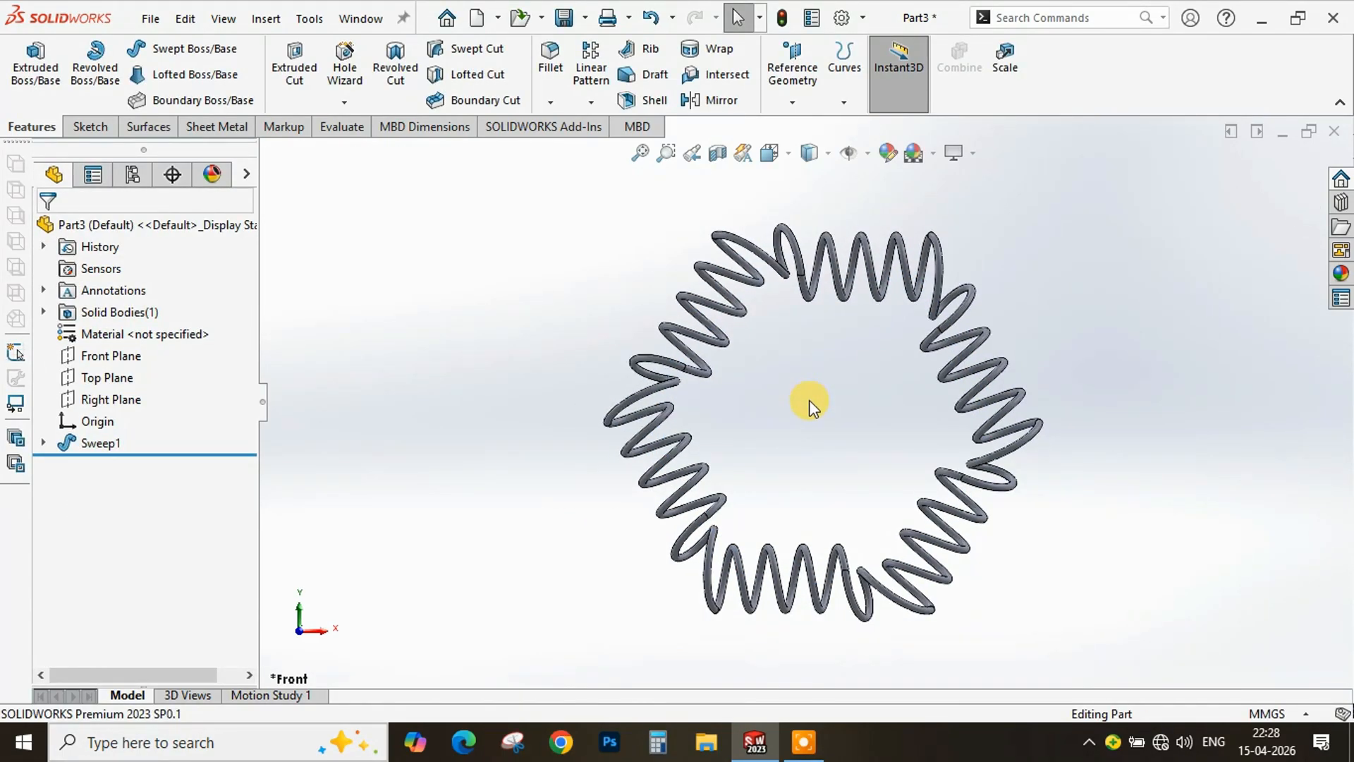
Set the distance between the origin and the sweep's profile circle to 55 mm and rebuild the part
mouse_move(811, 403)
middle_mouse_down()
mouse_move(838, 411)
mouse_move(830, 443)
mouse_move(776, 434)
mouse_move(803, 410)
mouse_move(795, 380)
mouse_move(819, 420)
mouse_move(574, 459)
middle_mouse_up()
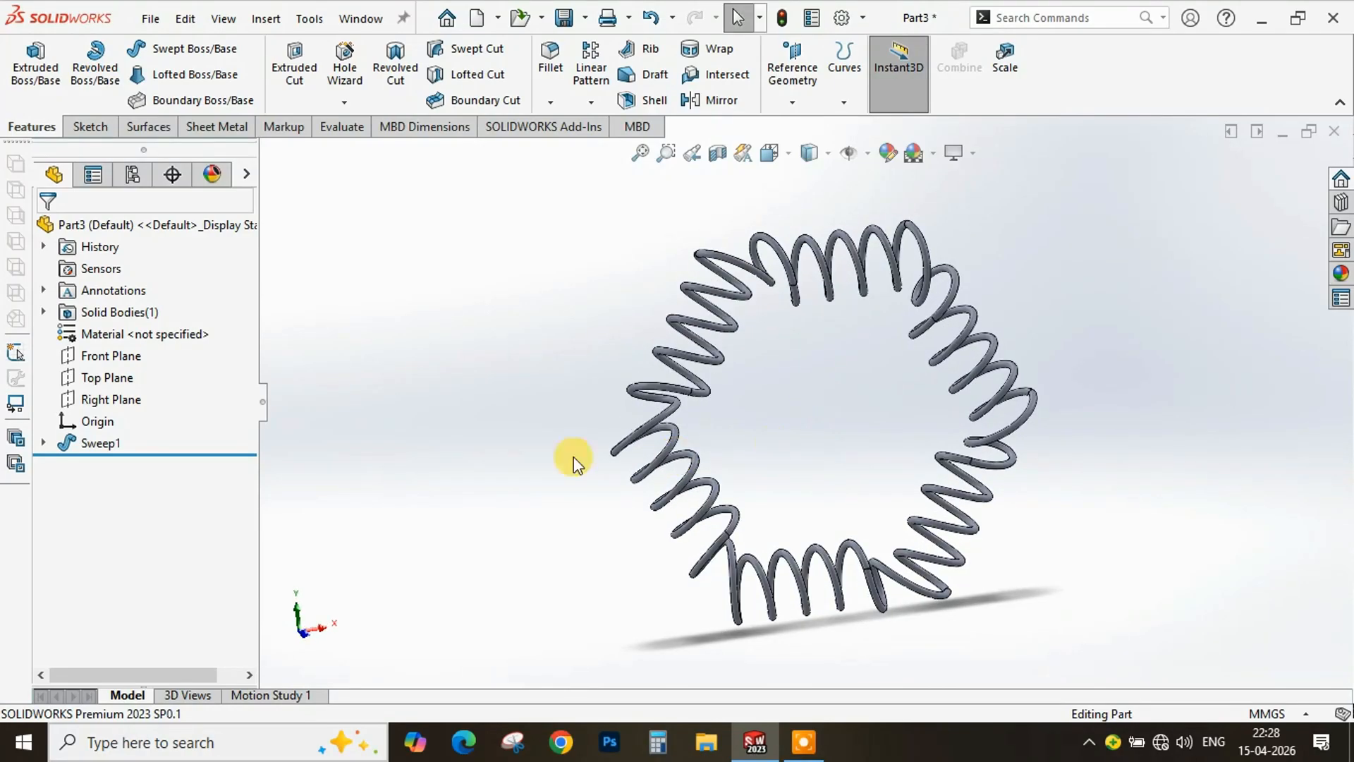
left_click(47, 442)
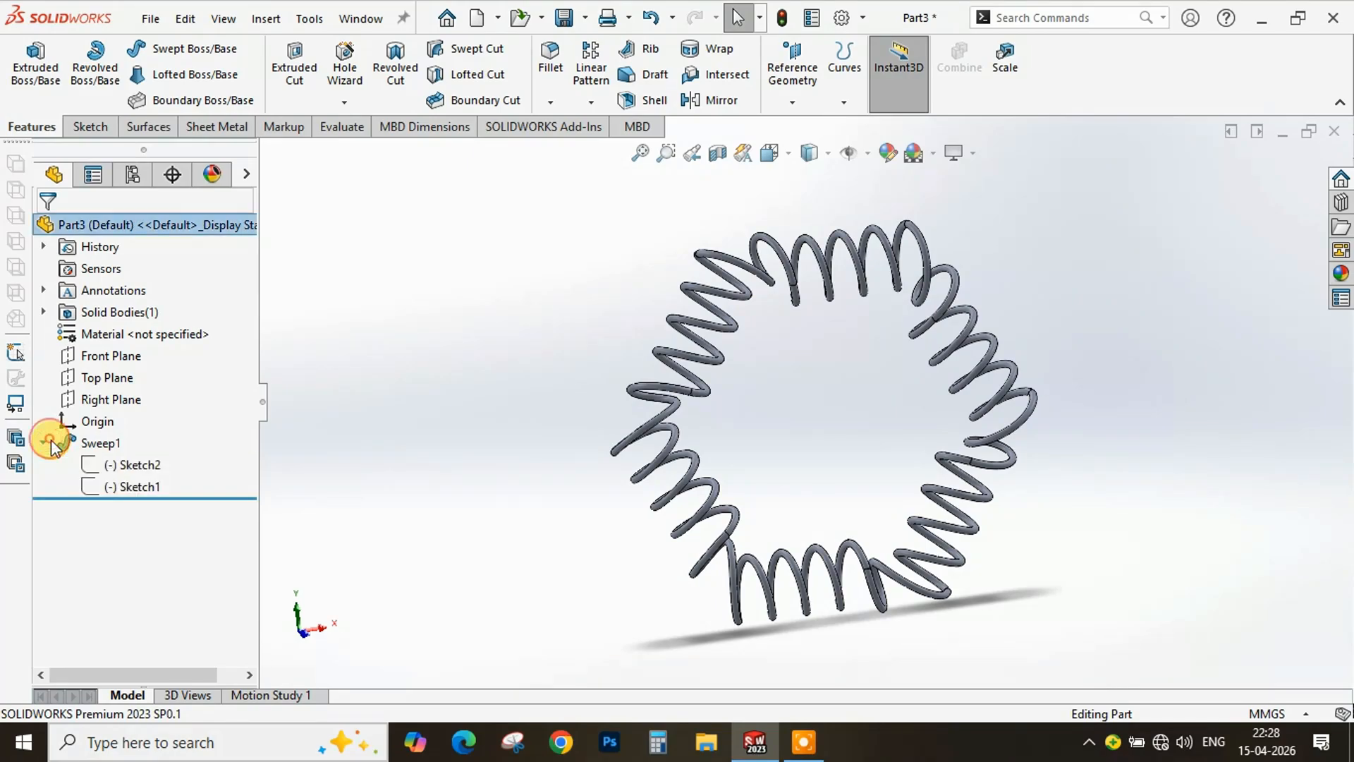
left_click(137, 485)
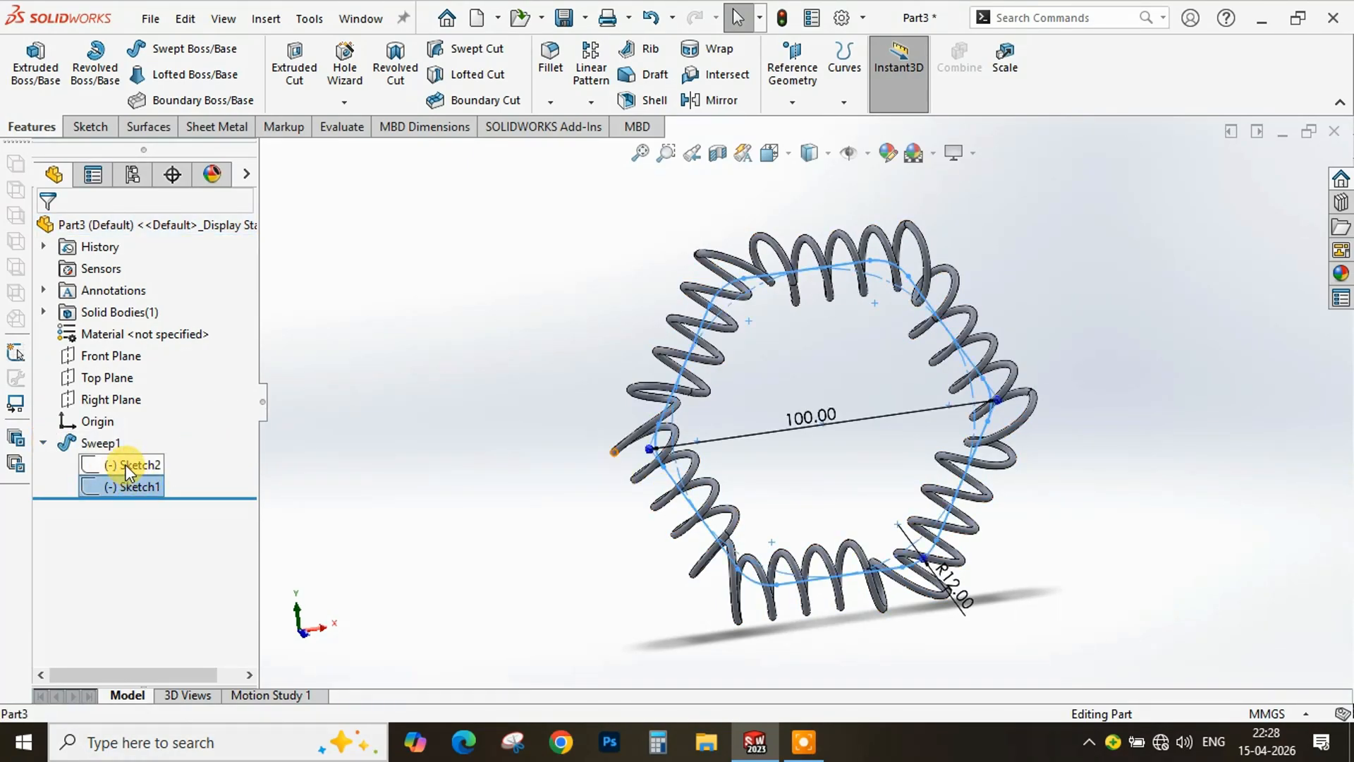
left_click(126, 464)
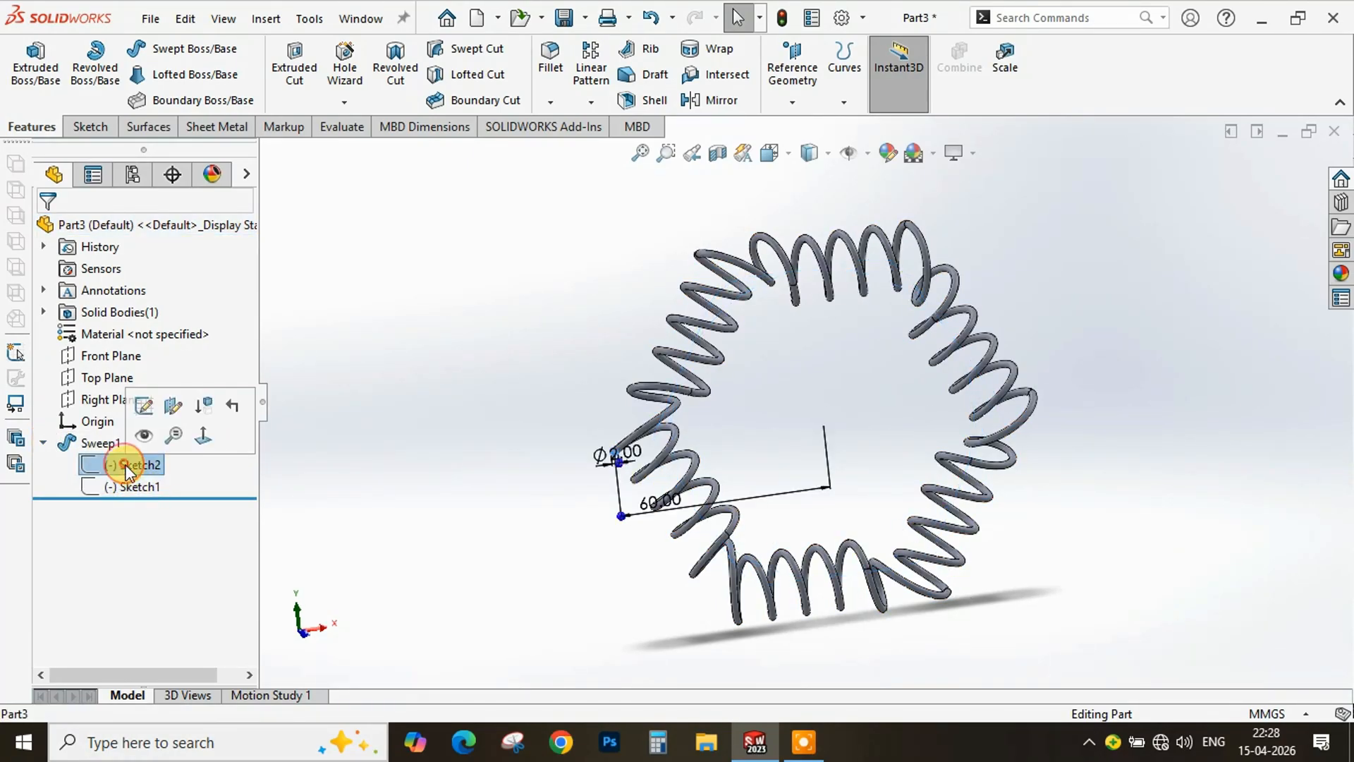
double_click(674, 508)
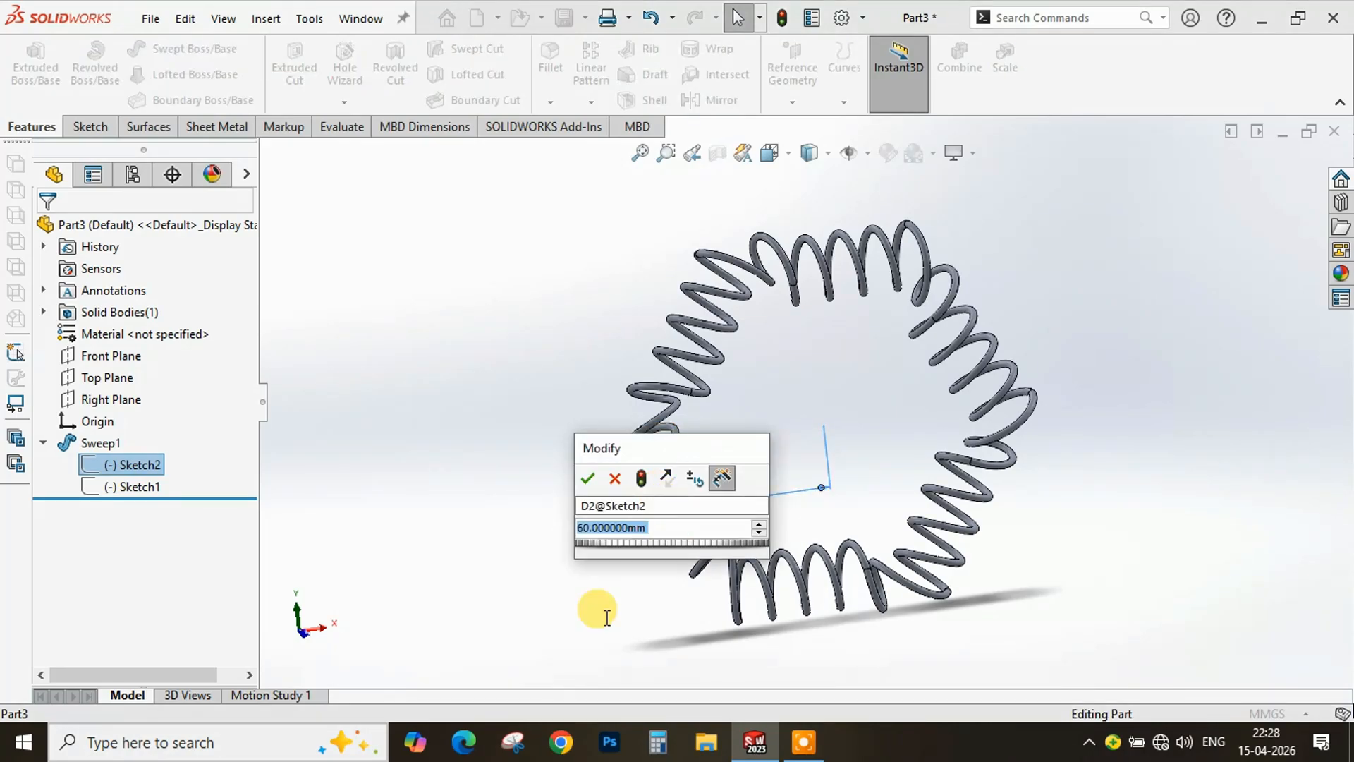
type("55")
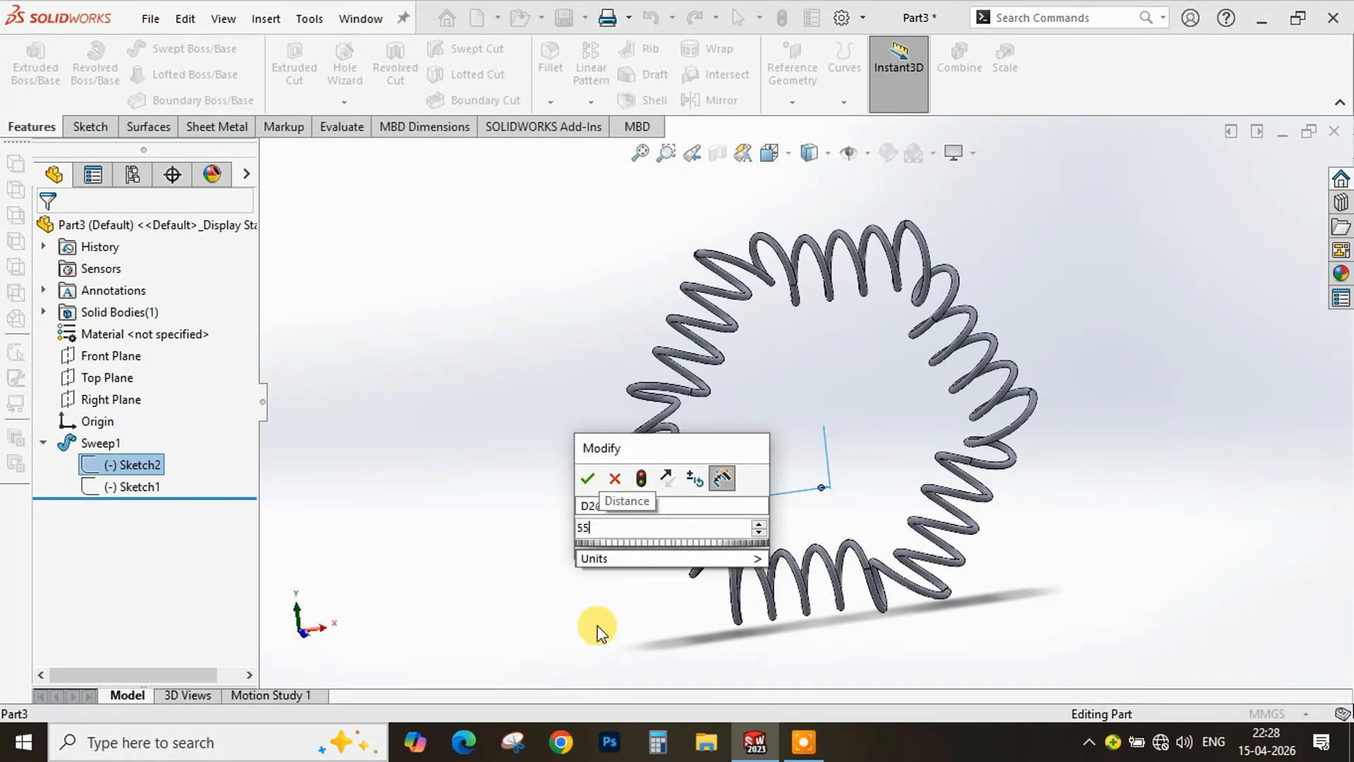
key("Escape")
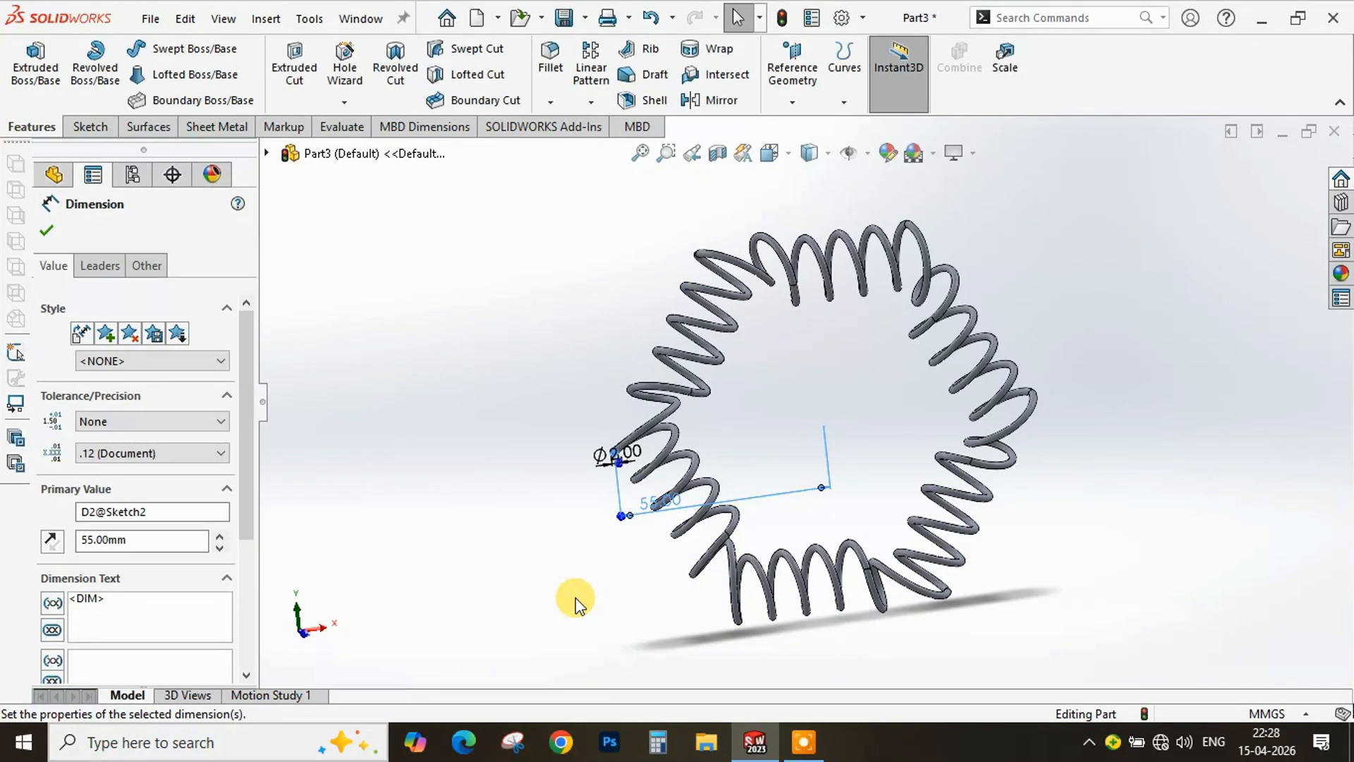
left_click(46, 231)
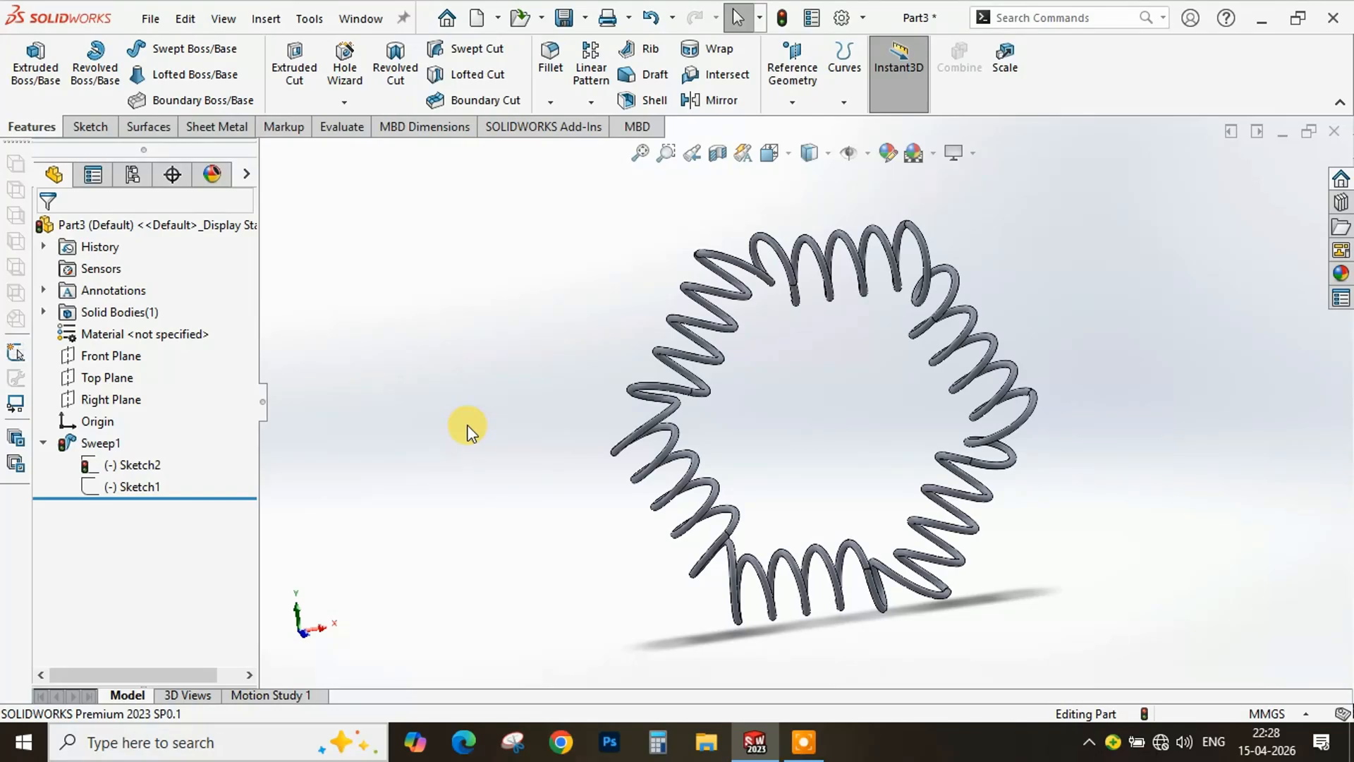
left_click(781, 19)
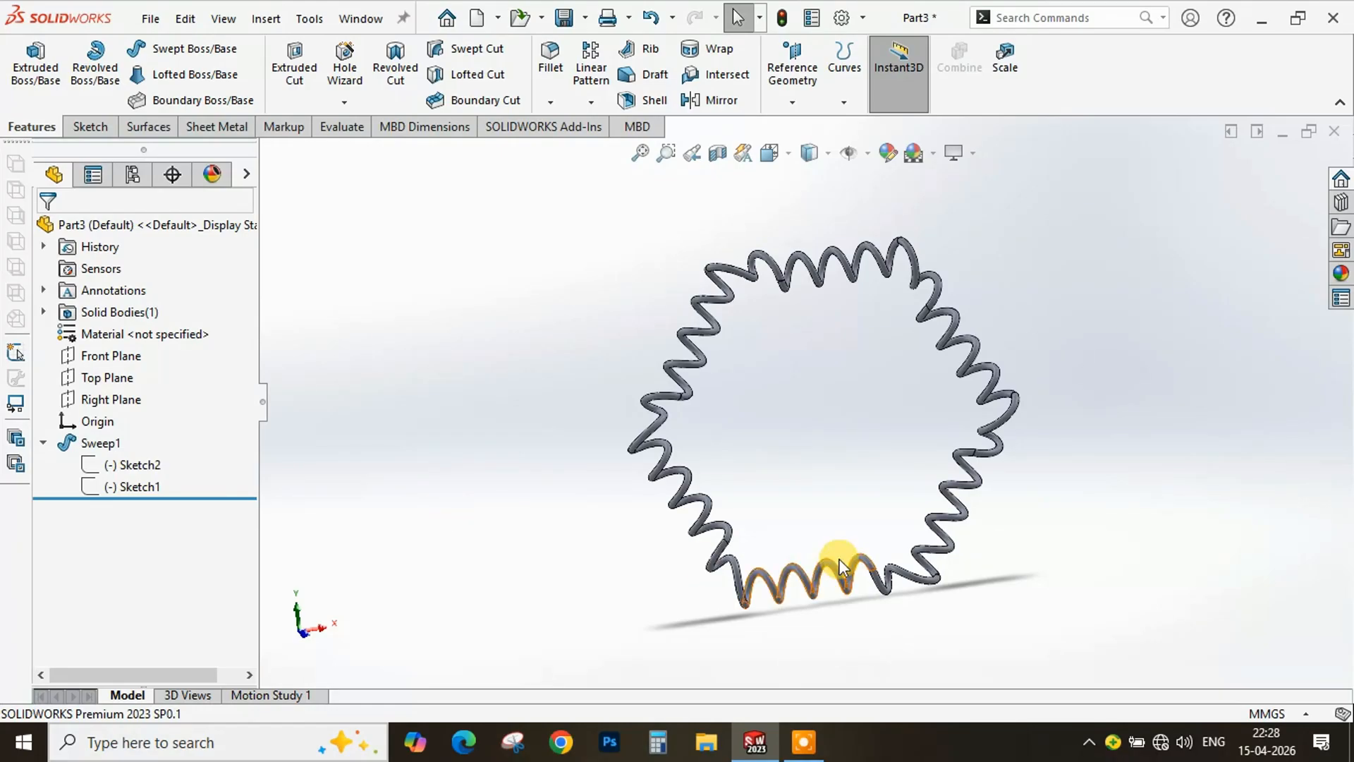
scroll(762, 423, "down", 2)
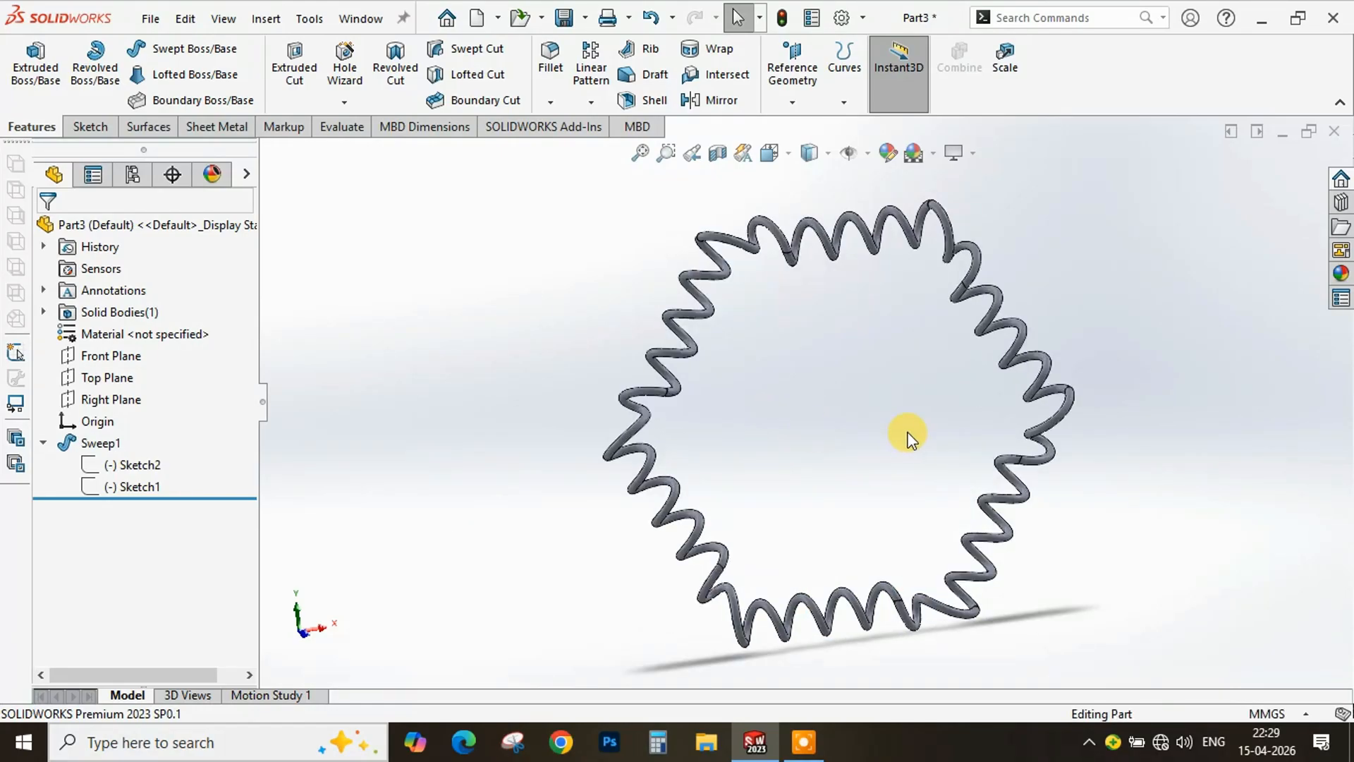
scroll(903, 427, "up", 4)
scroll(850, 423, "down", 3)
scroll(847, 422, "up", 2)
scroll(808, 360, "down", 2)
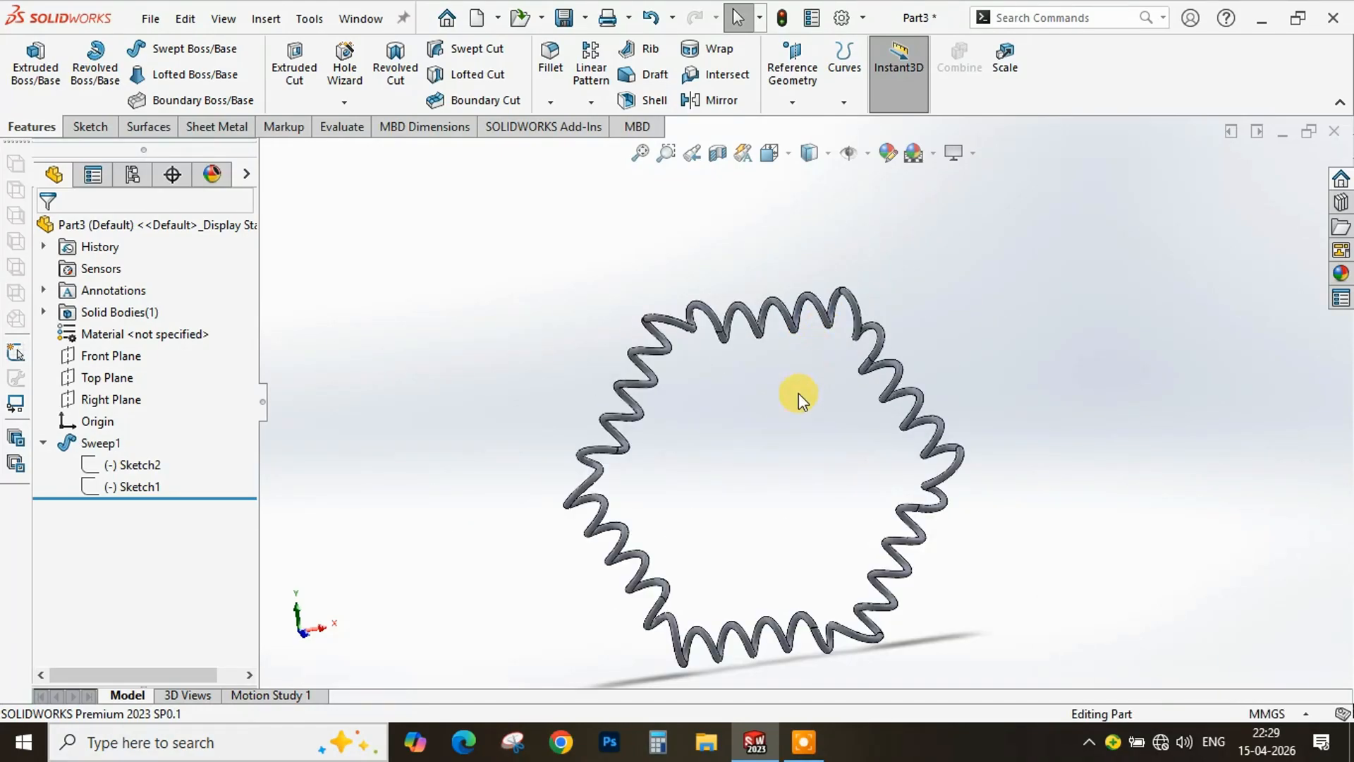
scroll(799, 392, "up", 3)
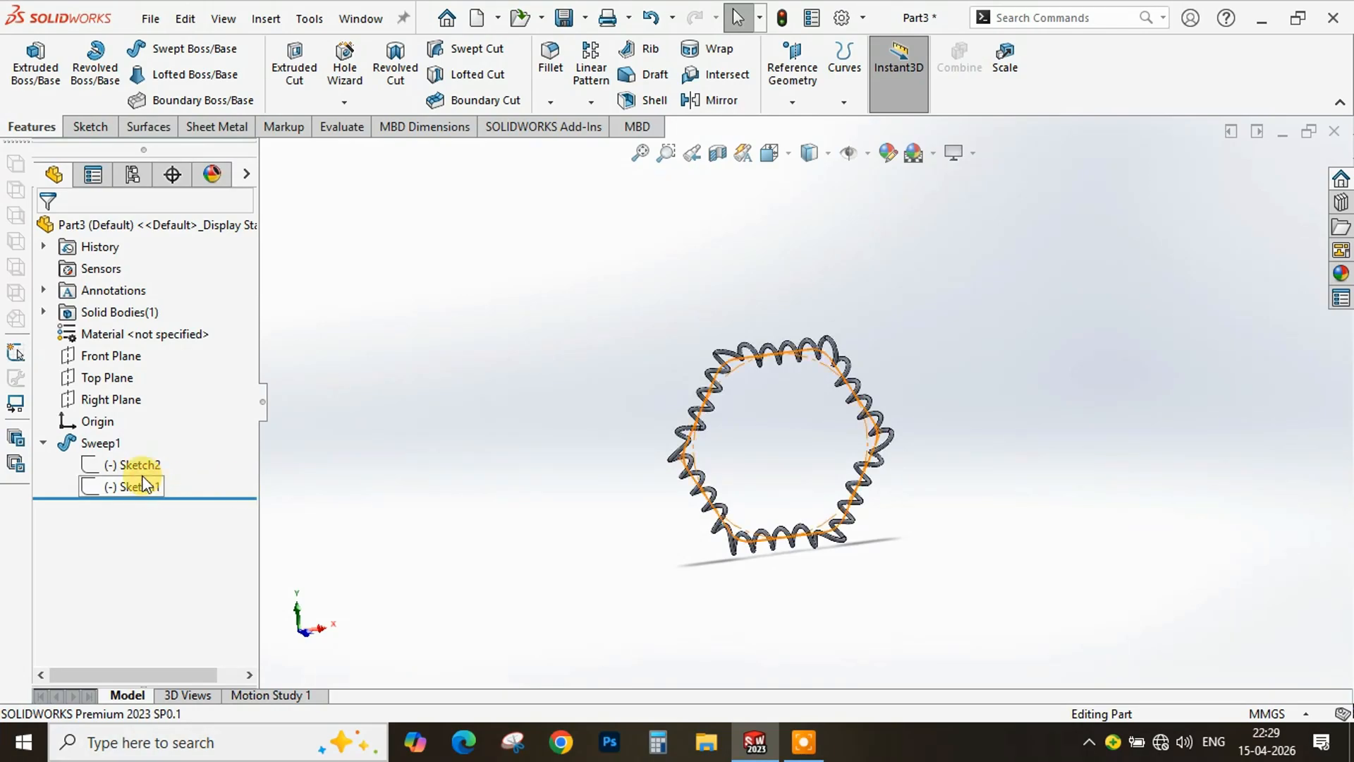
Edit the existing sweep feature and set its twist to 50 revolutions
left_click(96, 442)
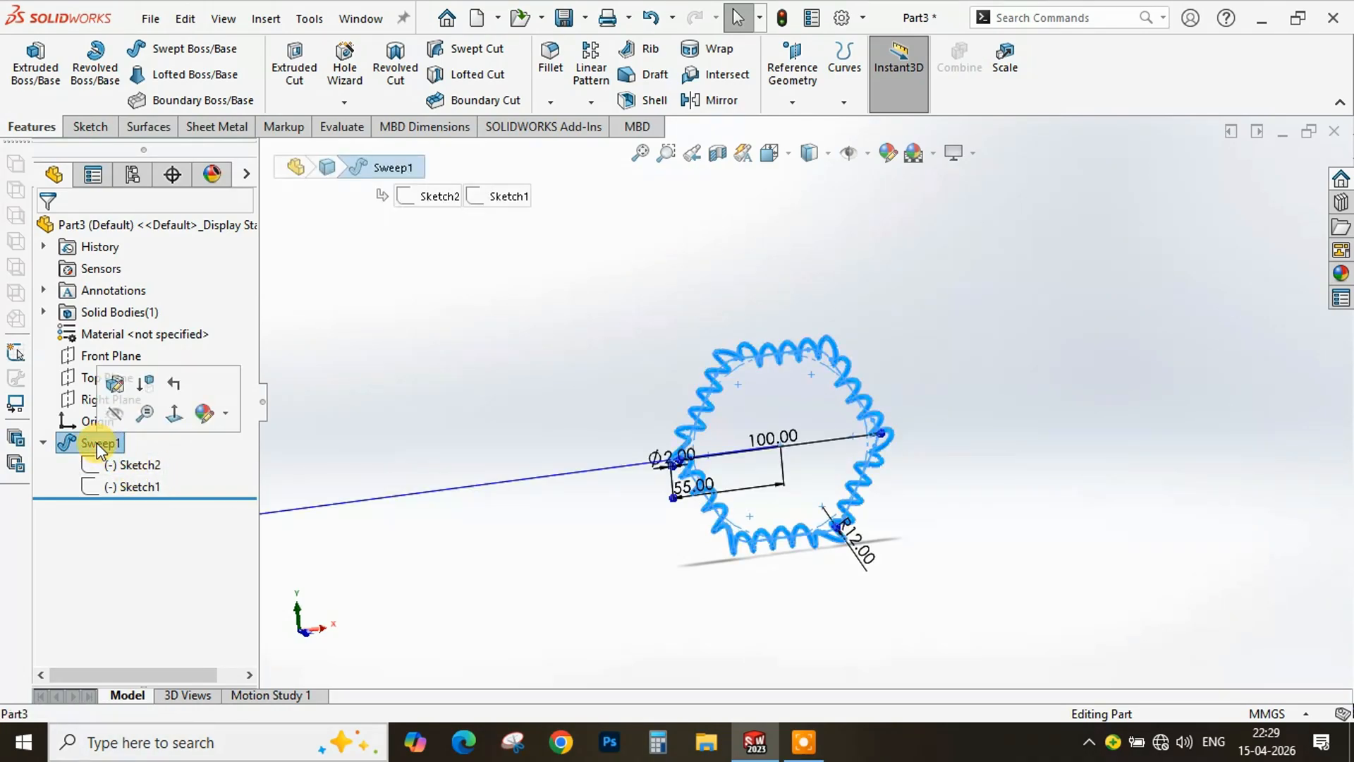
left_click(523, 462)
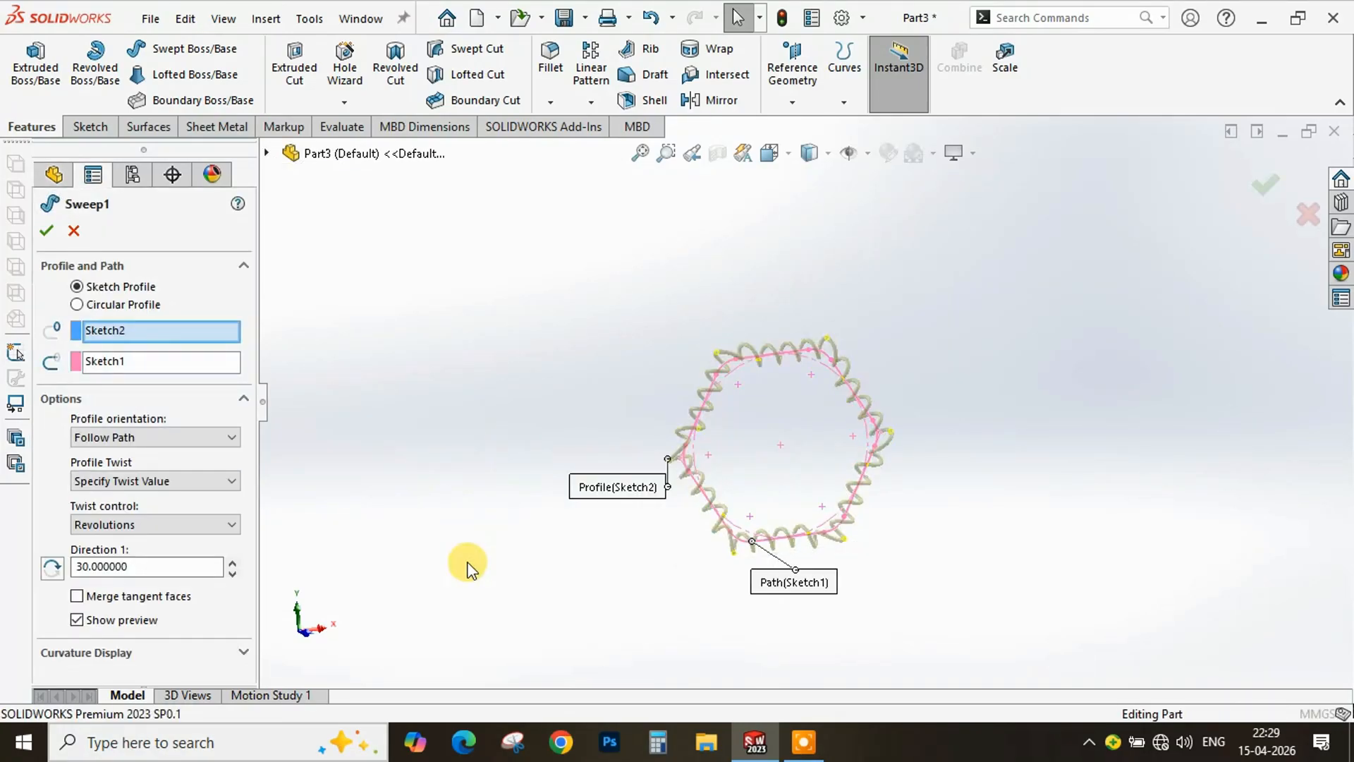
left_click(136, 567)
left_click_drag(129, 565, 65, 562)
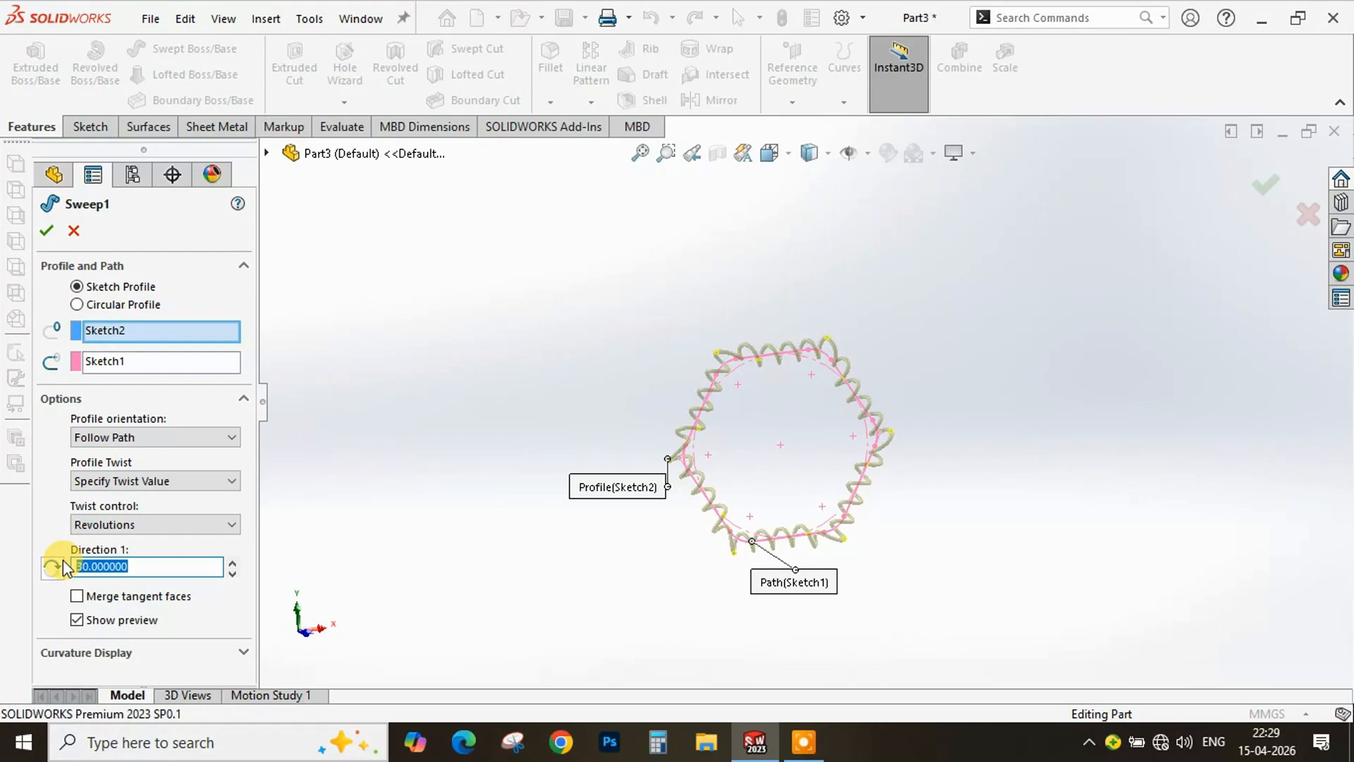
type("50")
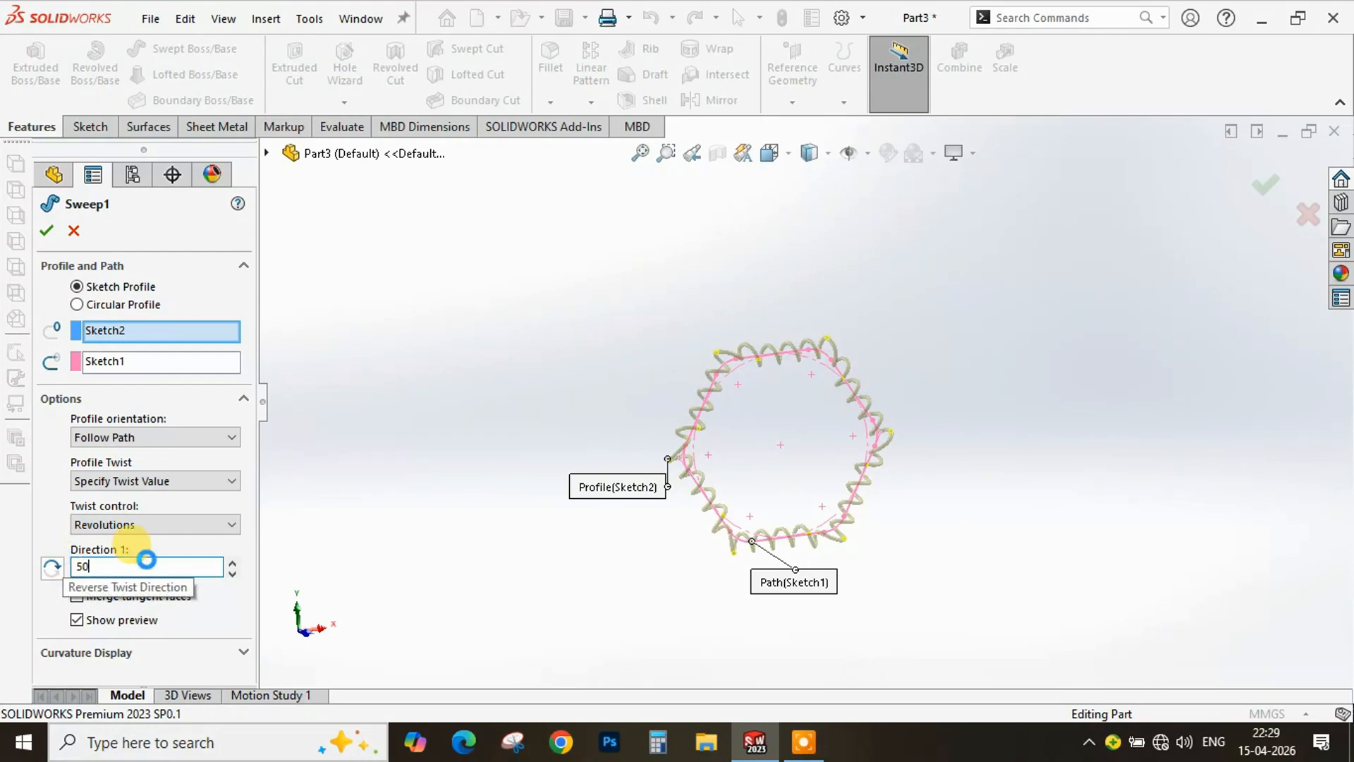
left_click(730, 598)
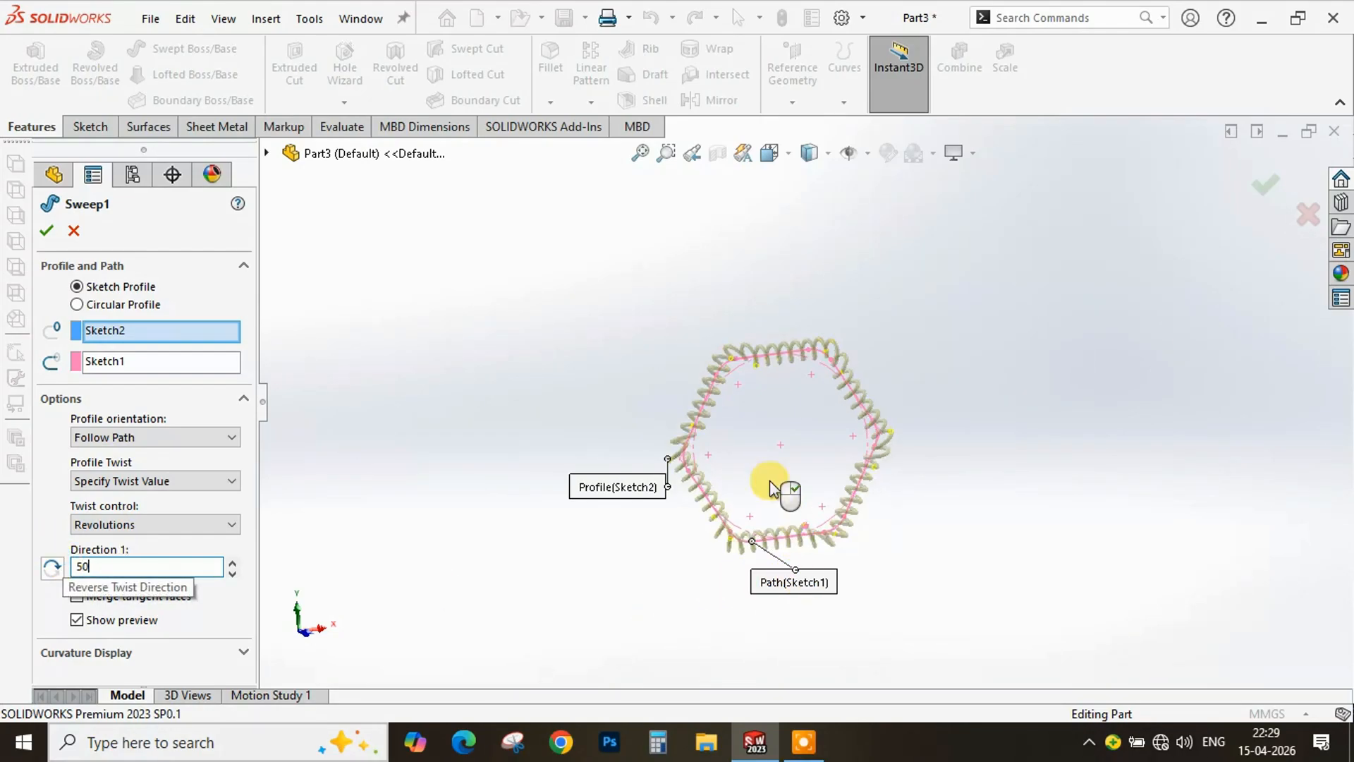
scroll(759, 468, "down", 2)
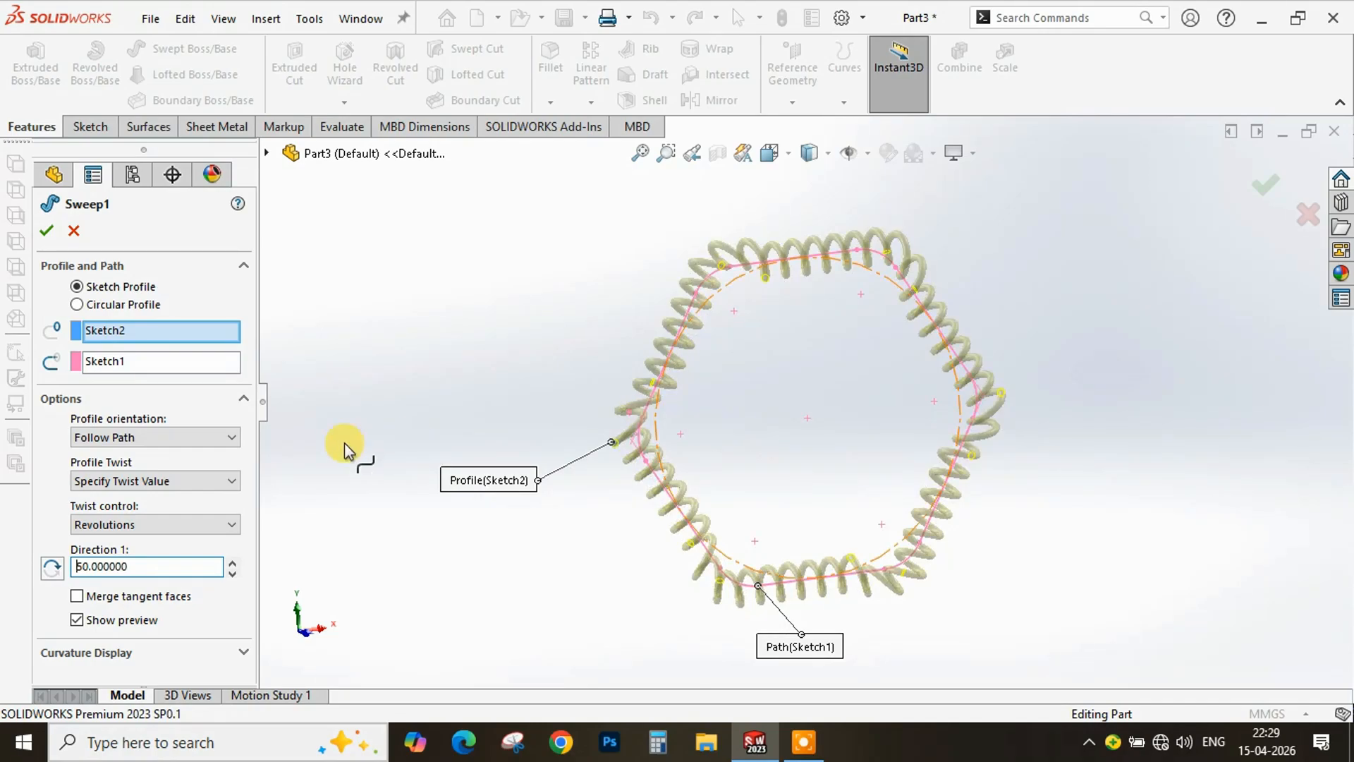
Set the sweep's twist to 100 revolutions and accept the feature
left_click(141, 559)
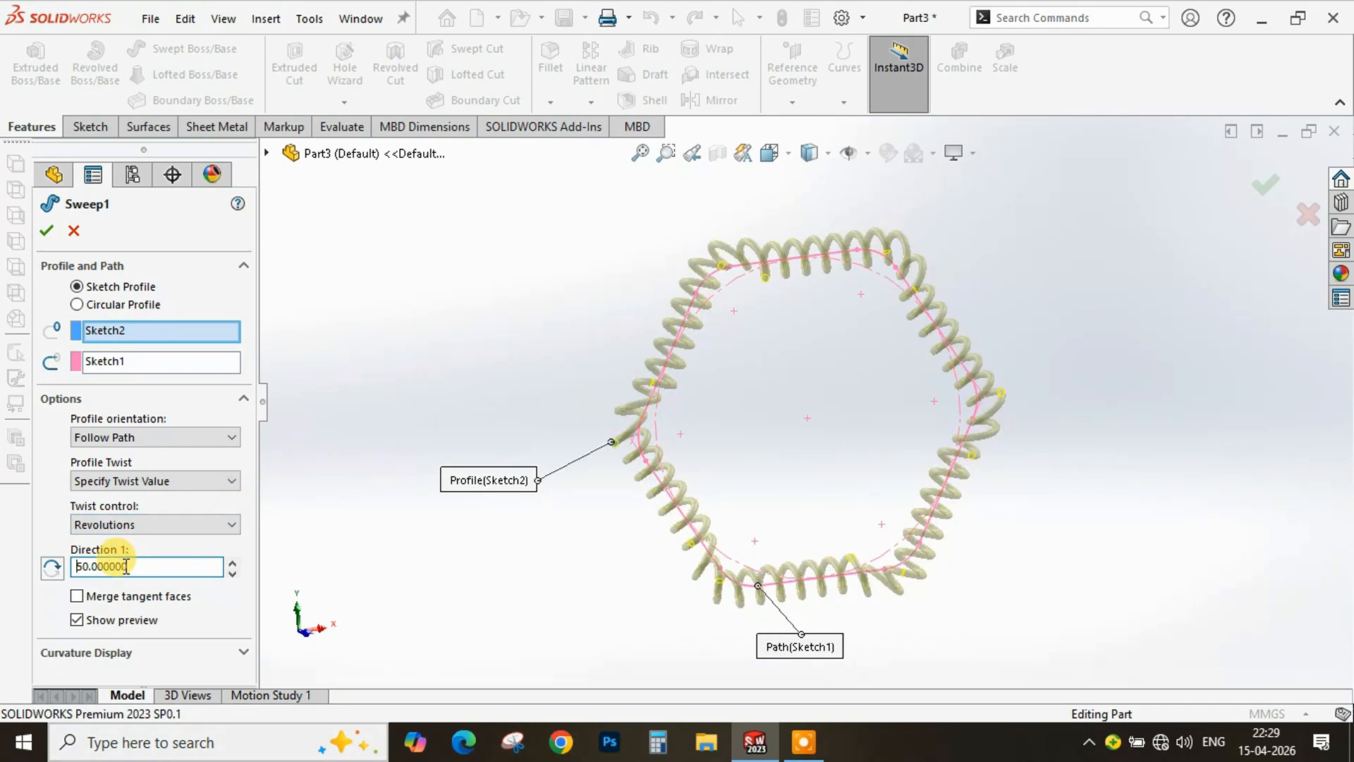
left_click_drag(121, 565, 36, 552)
type("1")
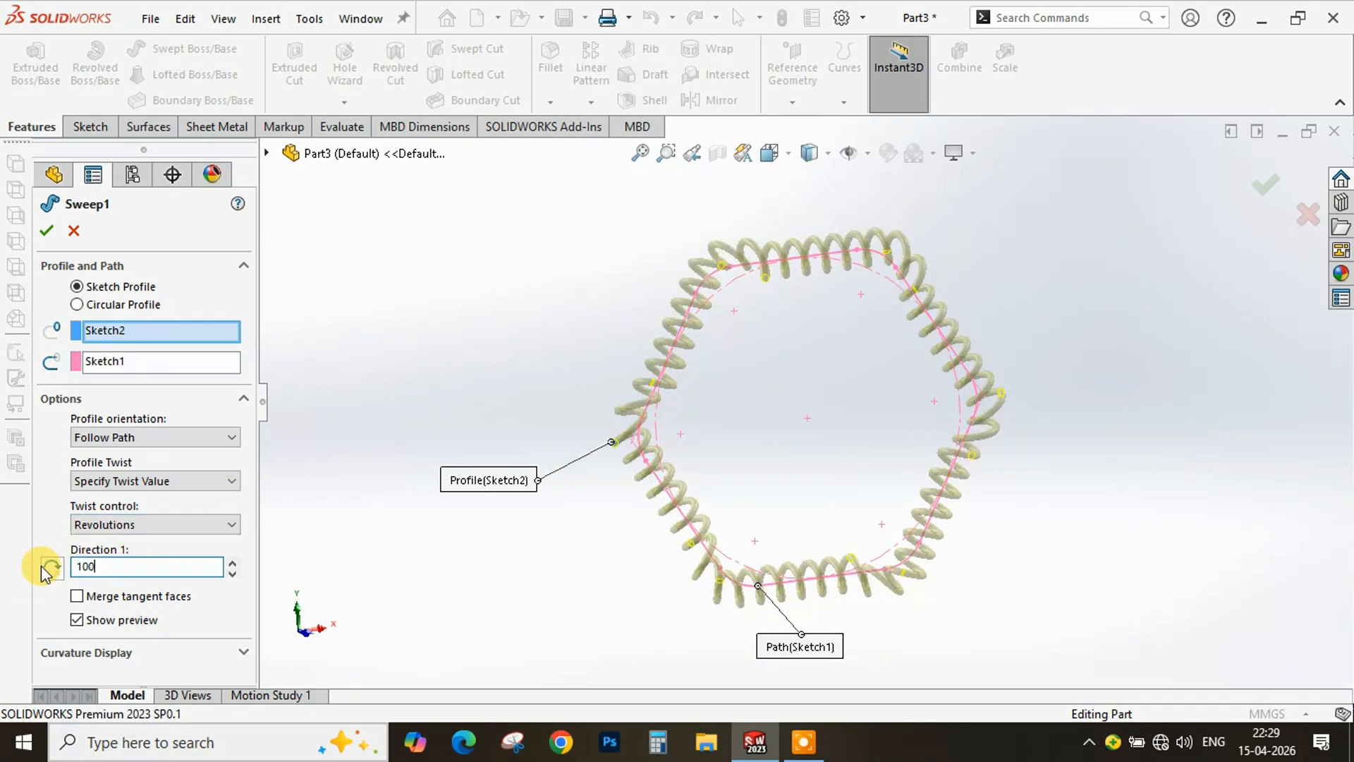
left_click(42, 566)
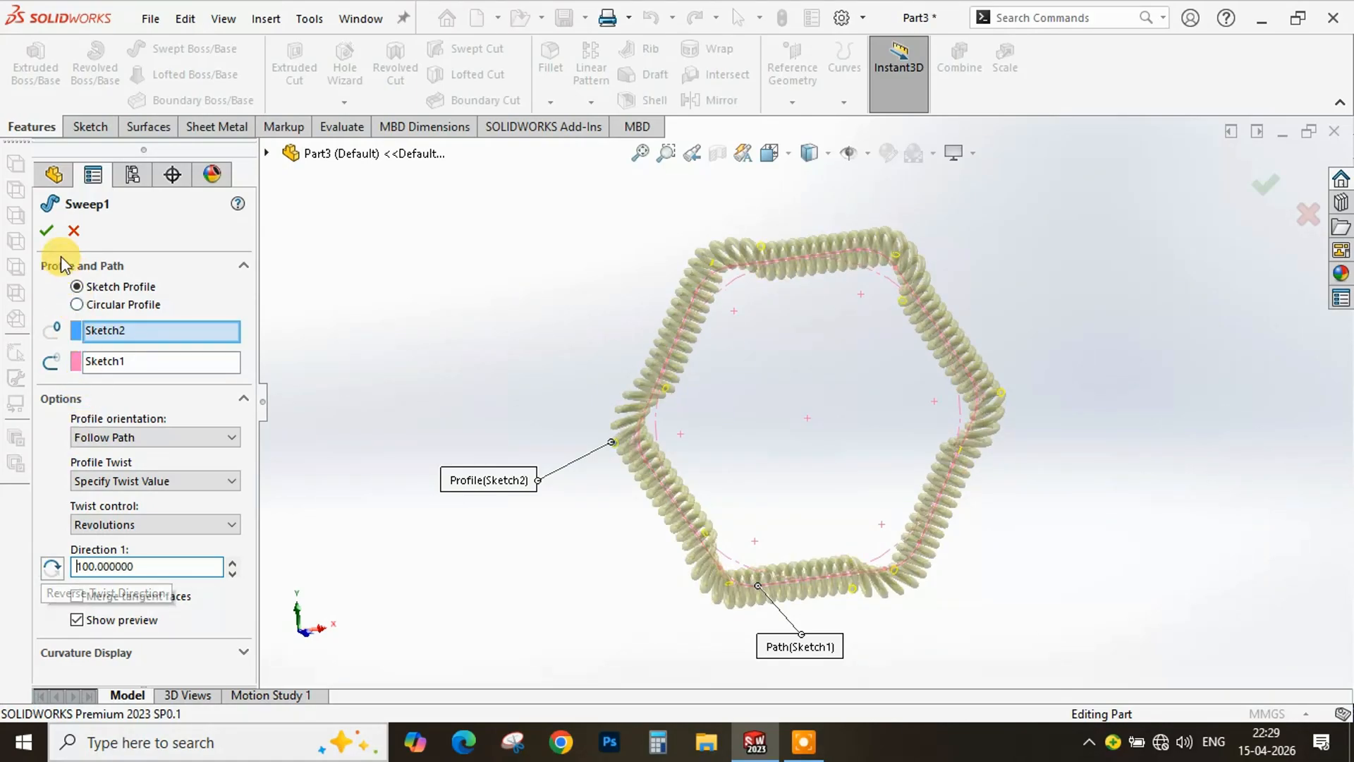
left_click(45, 230)
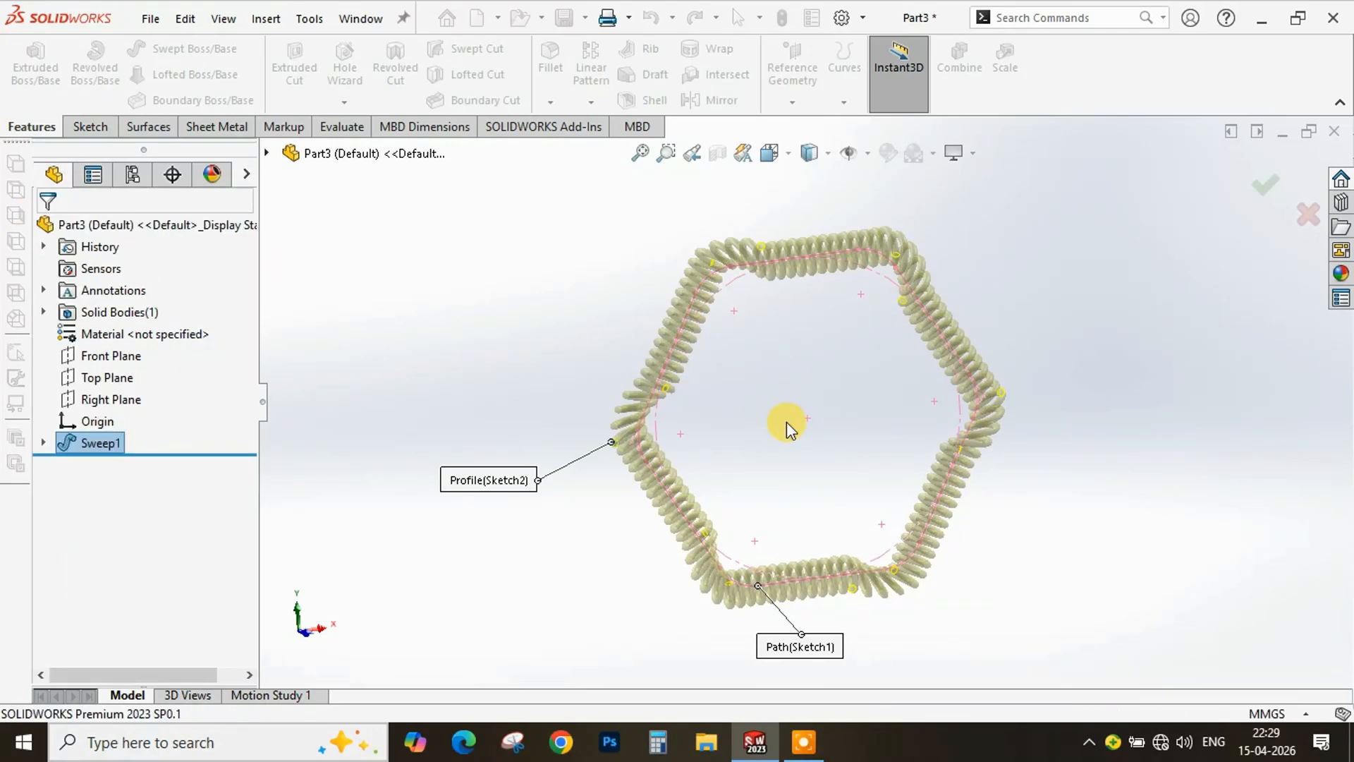
Examine the finished coil around the hexagon from a tilted angle, both up close and as a whole
scroll(818, 373, "up", 2)
scroll(828, 378, "down", 4)
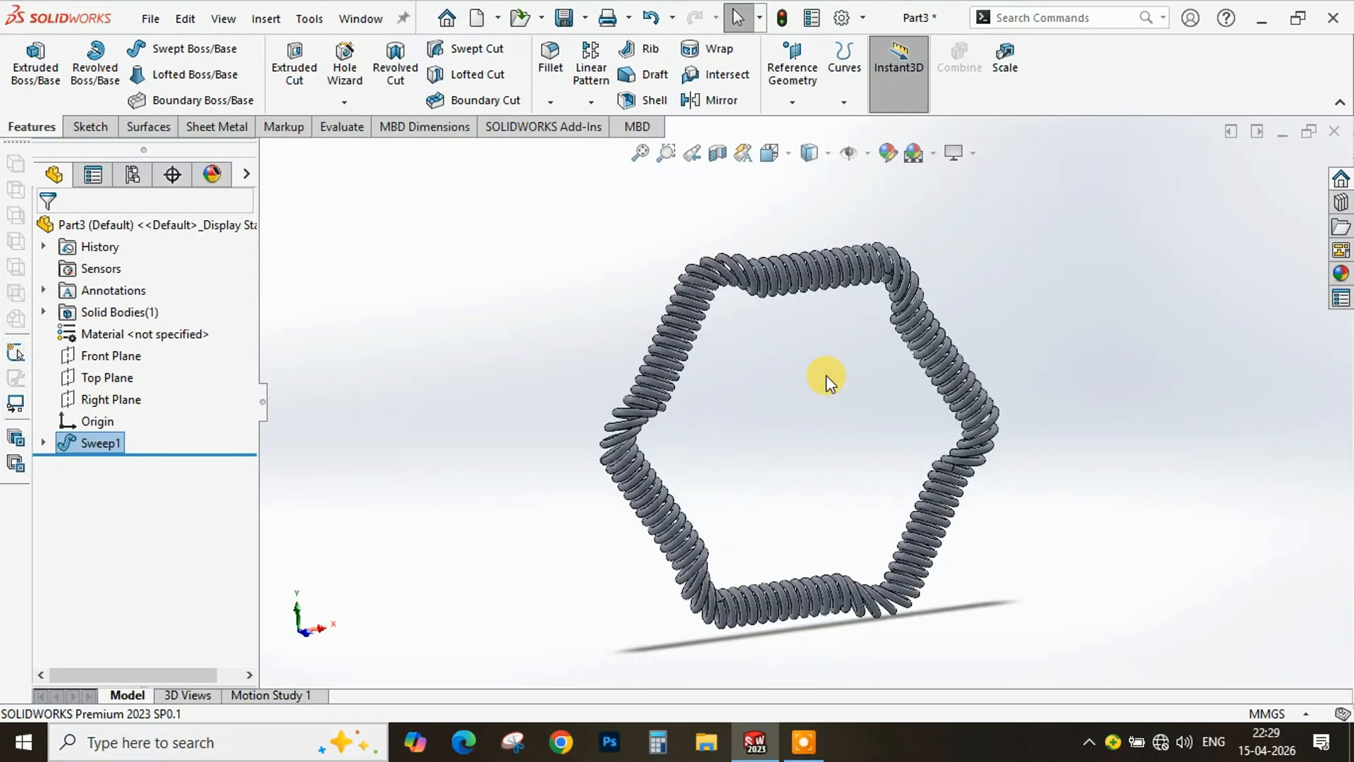
scroll(831, 382, "up", 3)
mouse_move(810, 493)
middle_mouse_down()
mouse_move(761, 444)
mouse_move(704, 450)
mouse_move(793, 492)
mouse_move(758, 409)
mouse_move(795, 375)
mouse_move(844, 420)
mouse_move(829, 501)
mouse_move(783, 517)
mouse_move(801, 459)
mouse_move(792, 475)
middle_mouse_up()
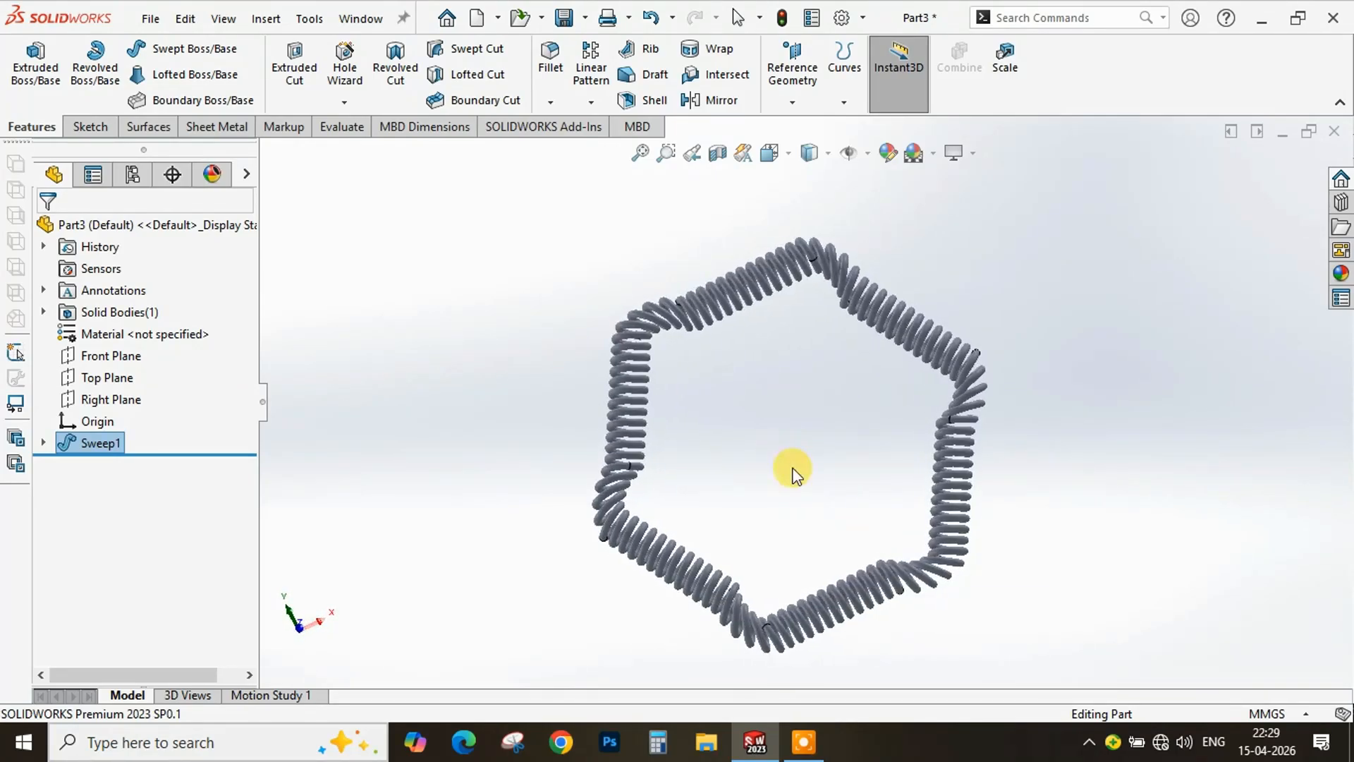
scroll(780, 456, "up", 5)
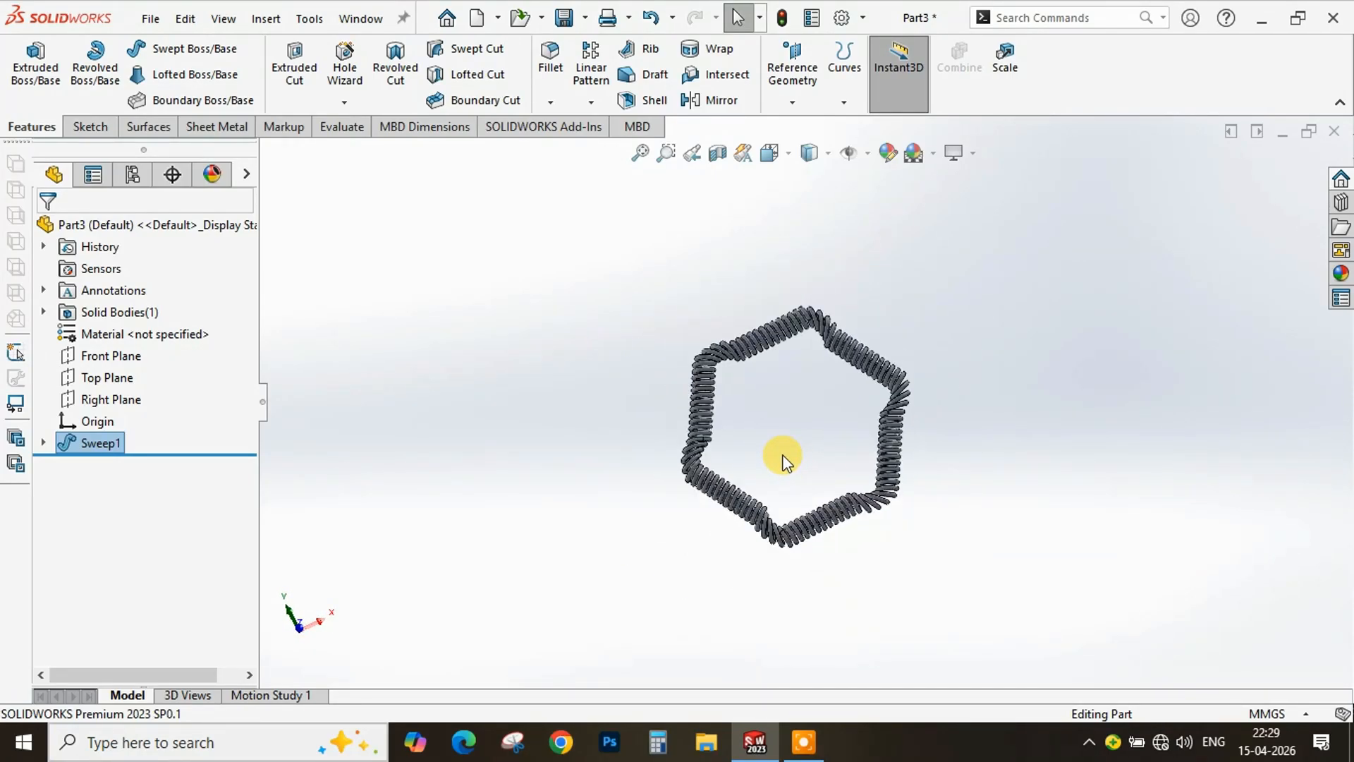
scroll(816, 362, "down", 5)
scroll(769, 503, "up", 2)
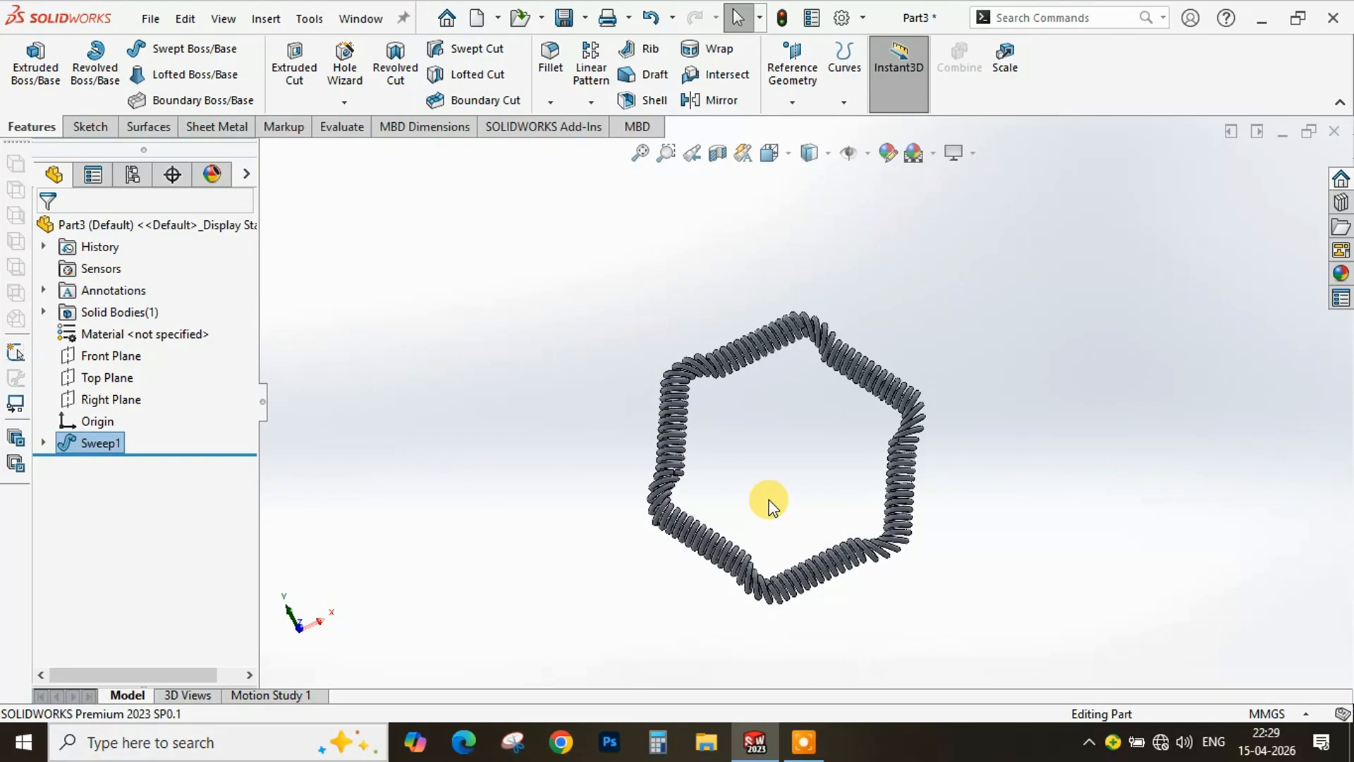